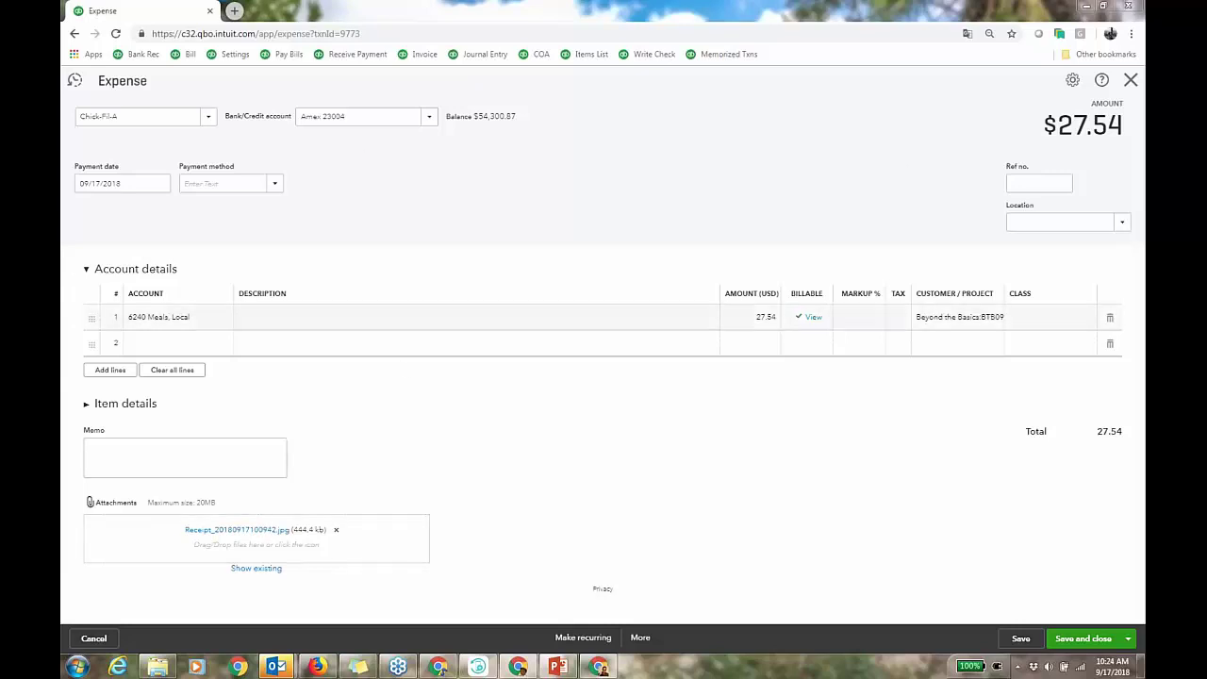
# Step: Close the expense and open estimate No.8013 for Frame Kitchen from recent transactions
pyautogui.click(1130, 83)
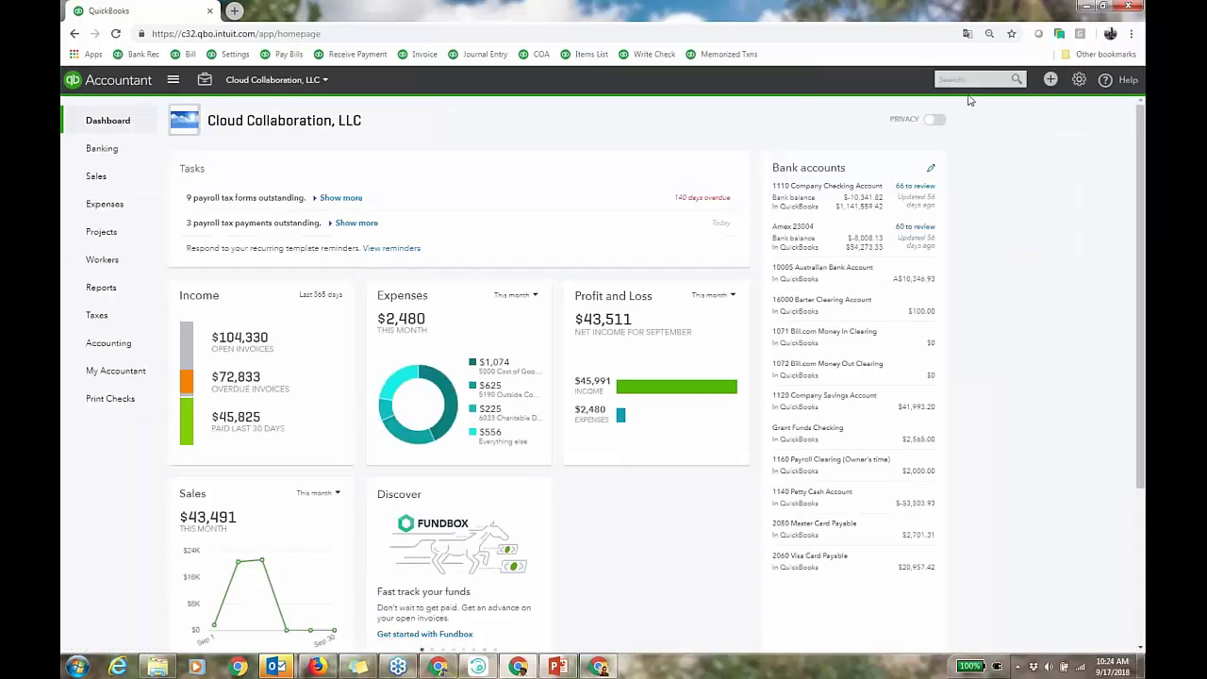
pyautogui.click(978, 81)
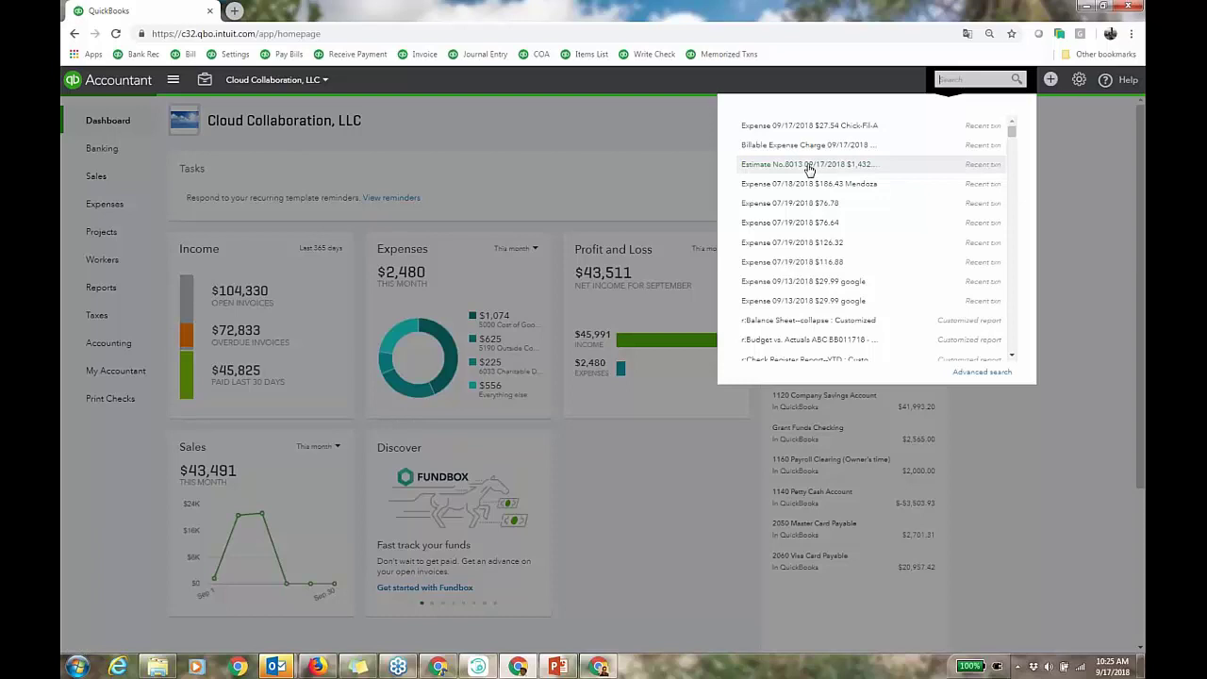
pyautogui.click(808, 165)
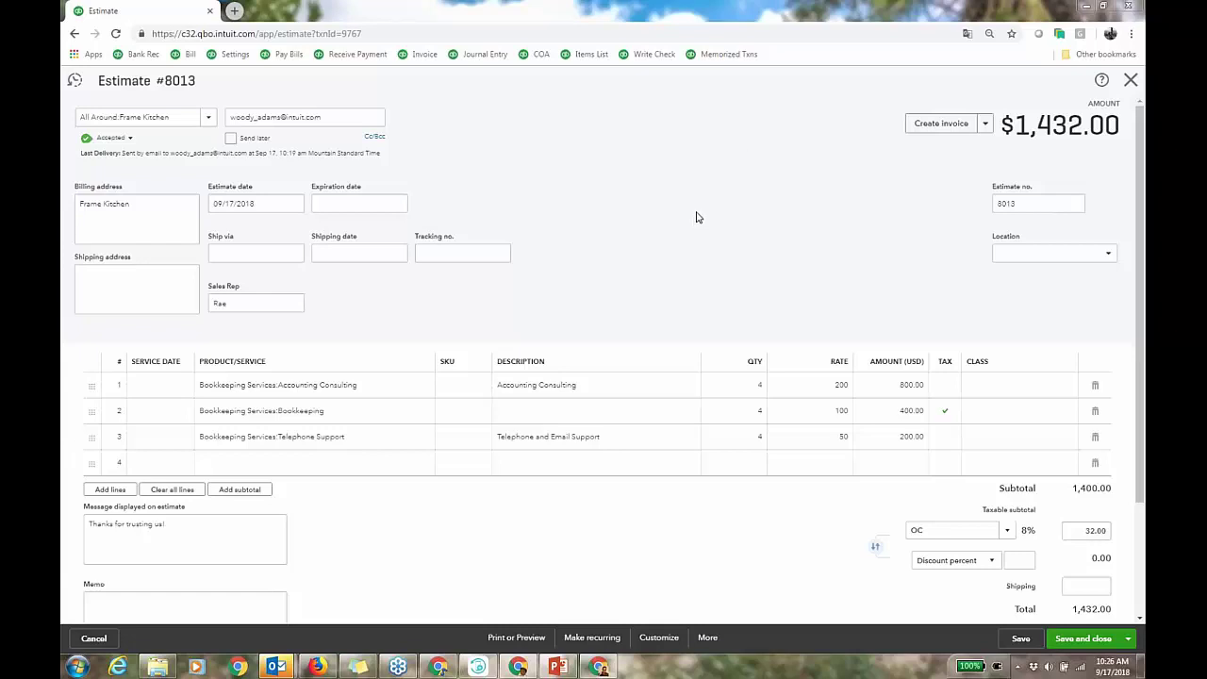
# Step: View the signature PNG attached to estimate 8013, then close the estimate
pyautogui.scroll(-3, 712, 219)
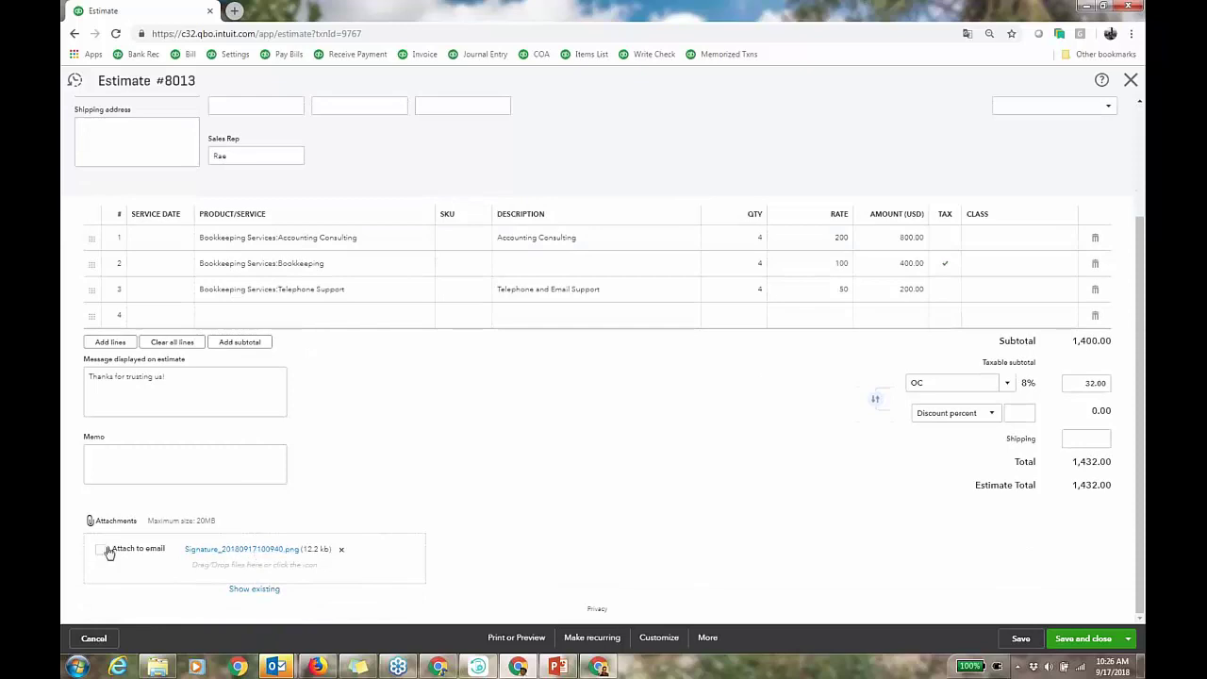
pyautogui.click(247, 551)
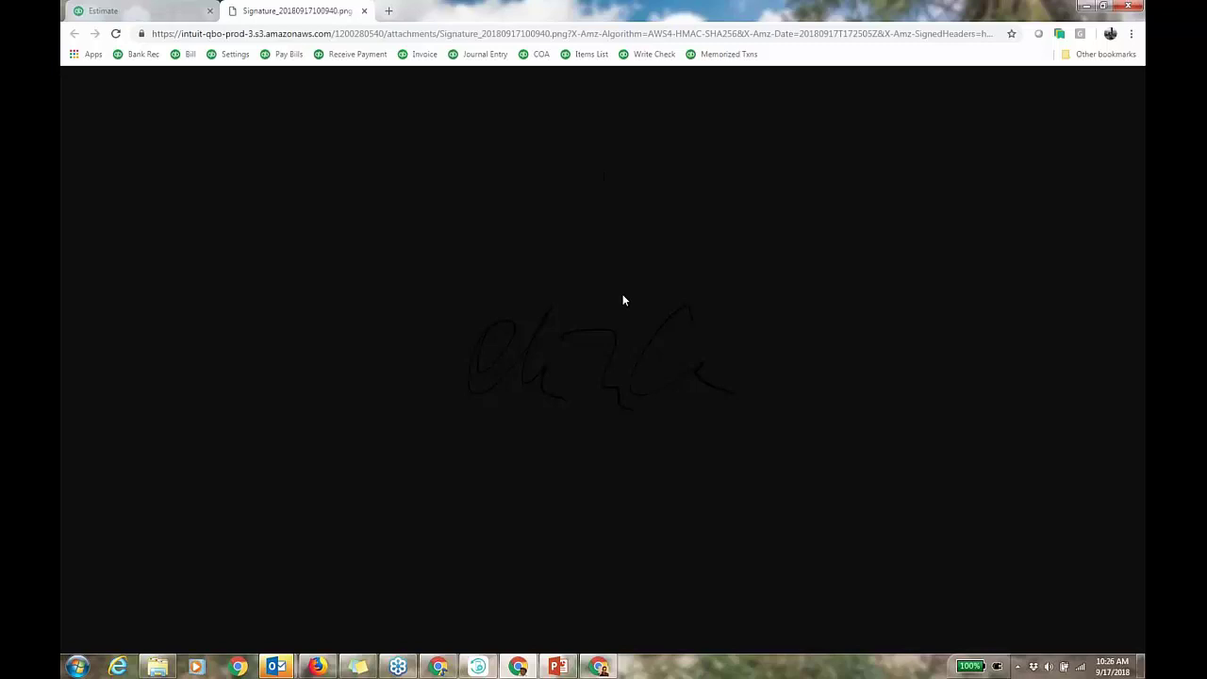
pyautogui.click(363, 11)
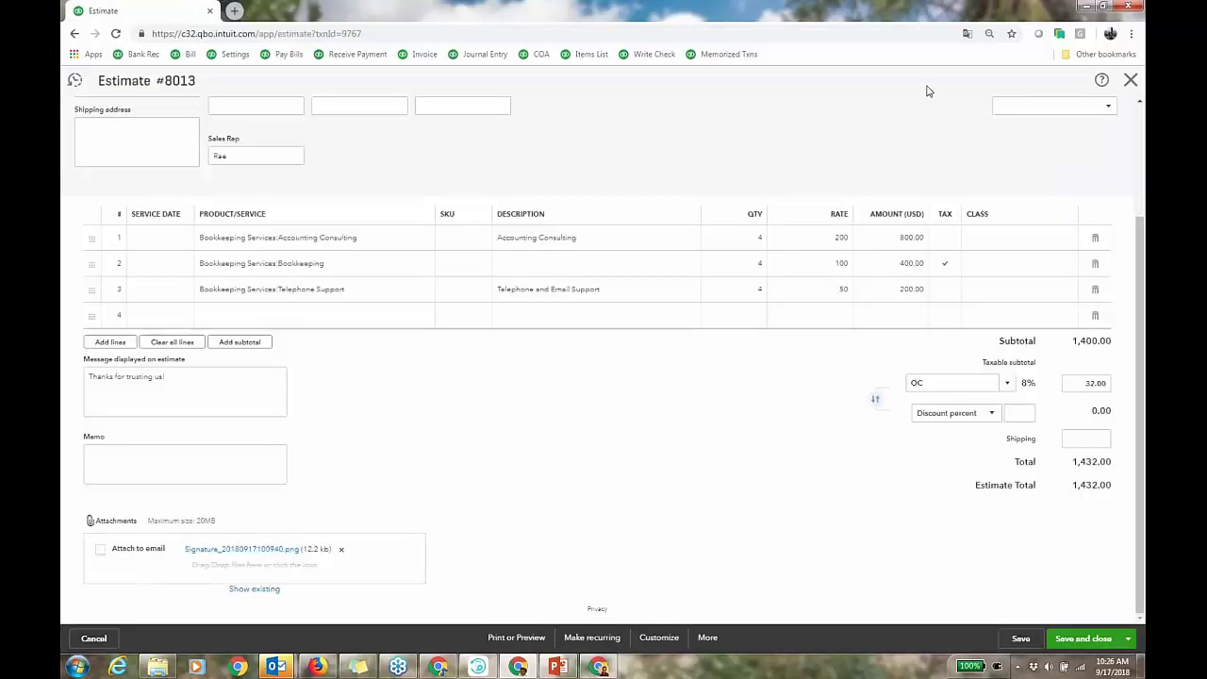
pyautogui.click(1131, 80)
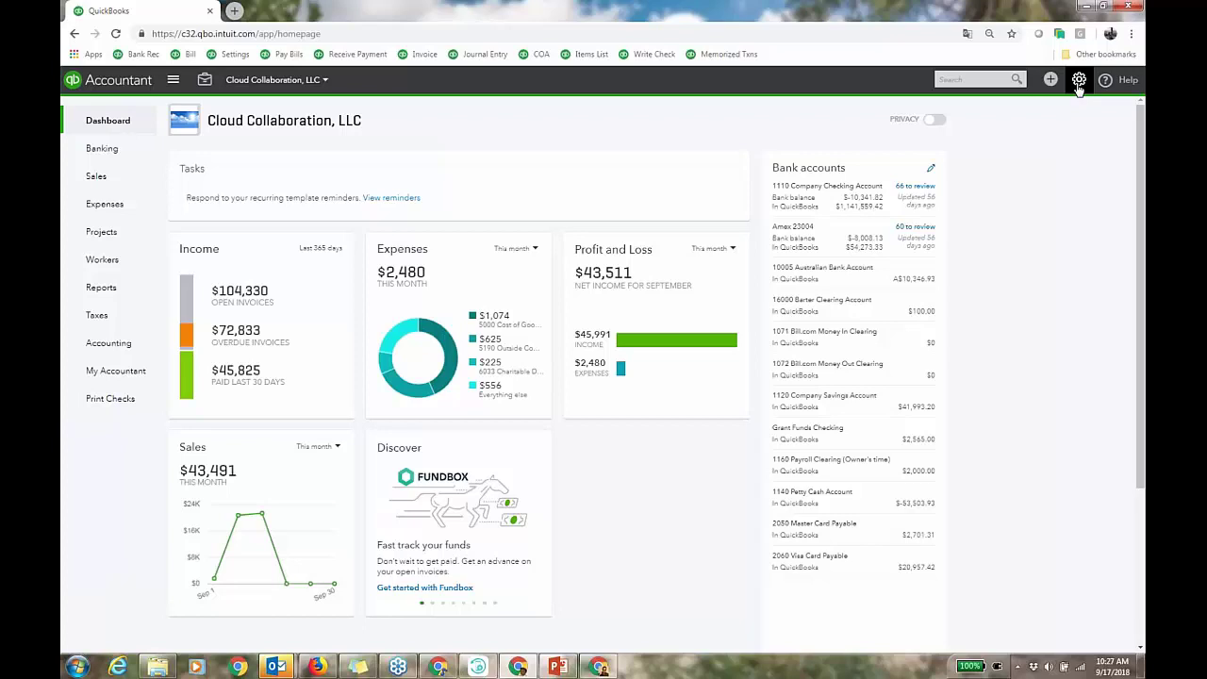
# Step: Open Account and Settings from the gear menu to view the company details
pyautogui.click(1078, 83)
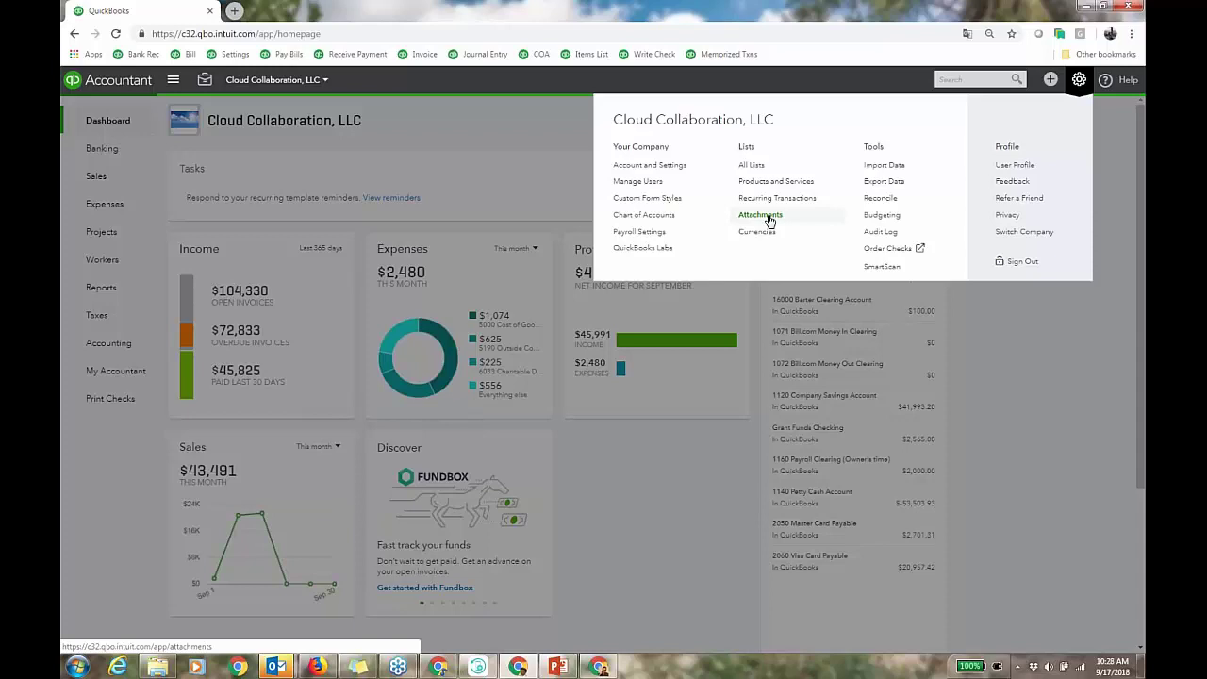
pyautogui.click(665, 166)
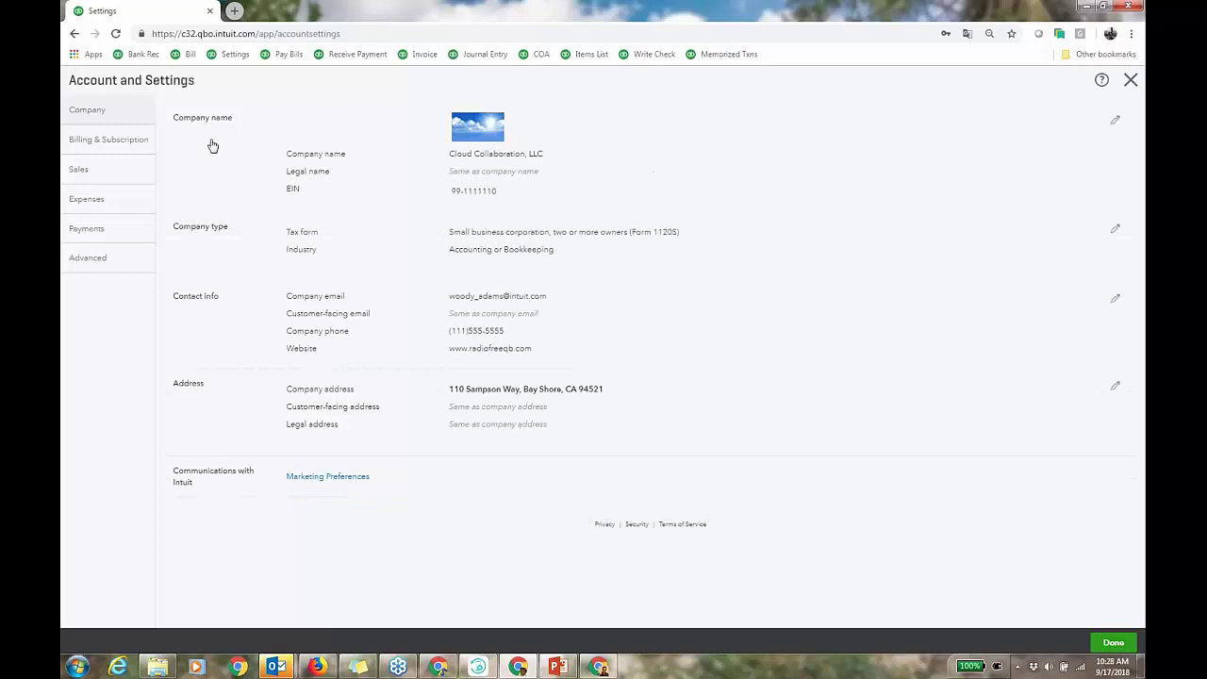
# Step: Review the Sales settings for products and services, progress invoicing and online delivery email
pyautogui.click(132, 176)
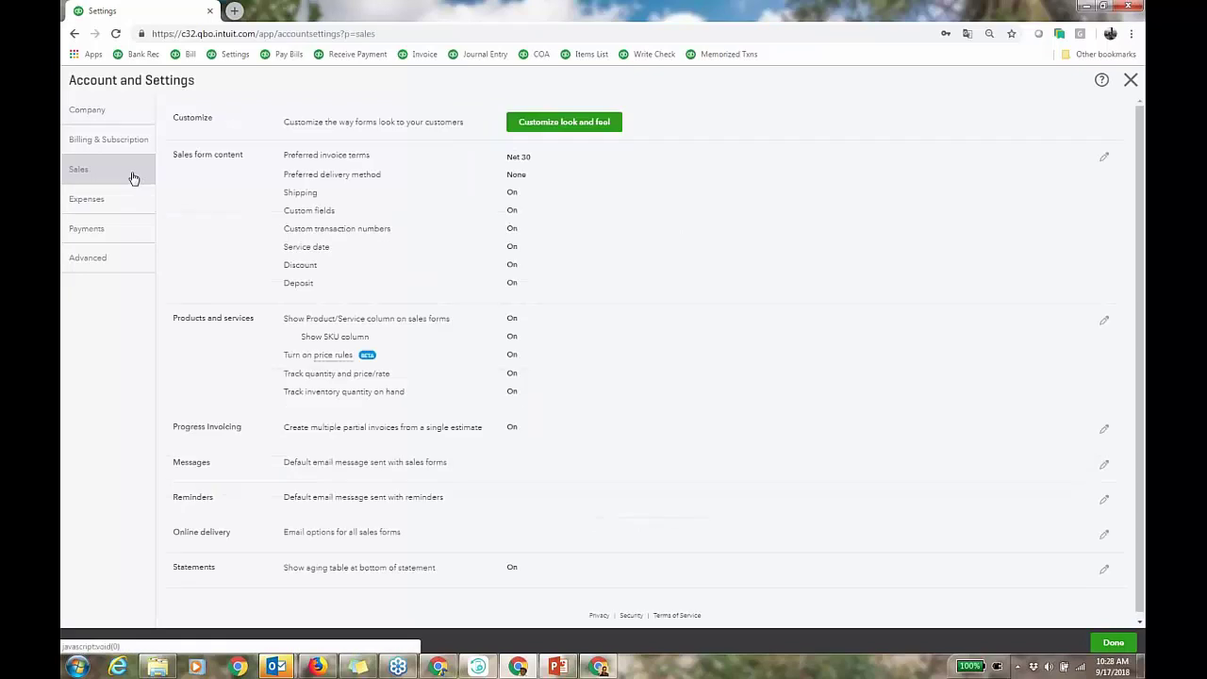
pyautogui.click(677, 344)
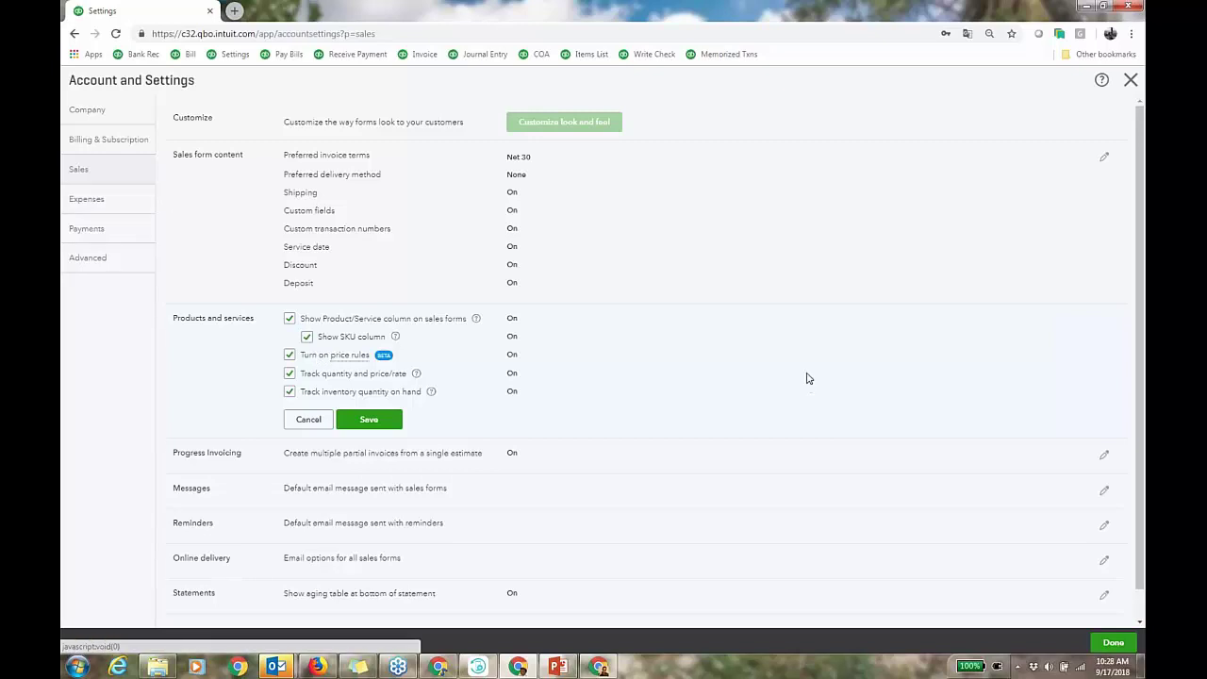
pyautogui.scroll(-1, 806, 378)
pyautogui.click(573, 436)
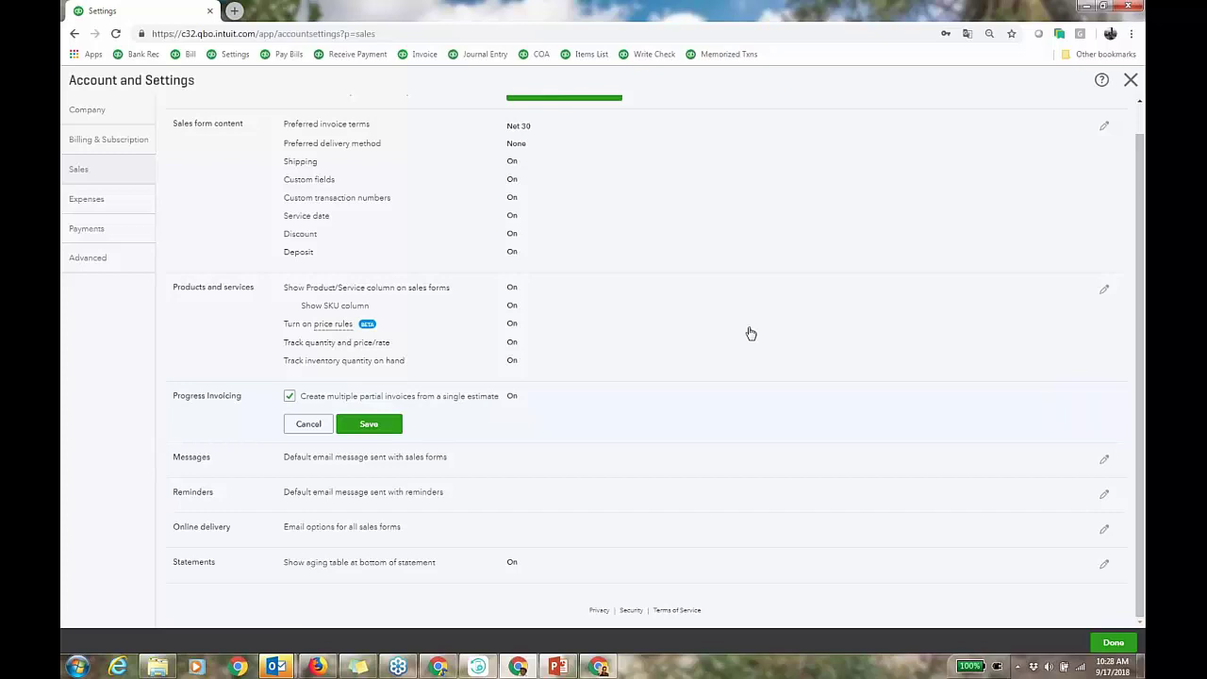
pyautogui.click(536, 529)
pyautogui.scroll(-2, 790, 394)
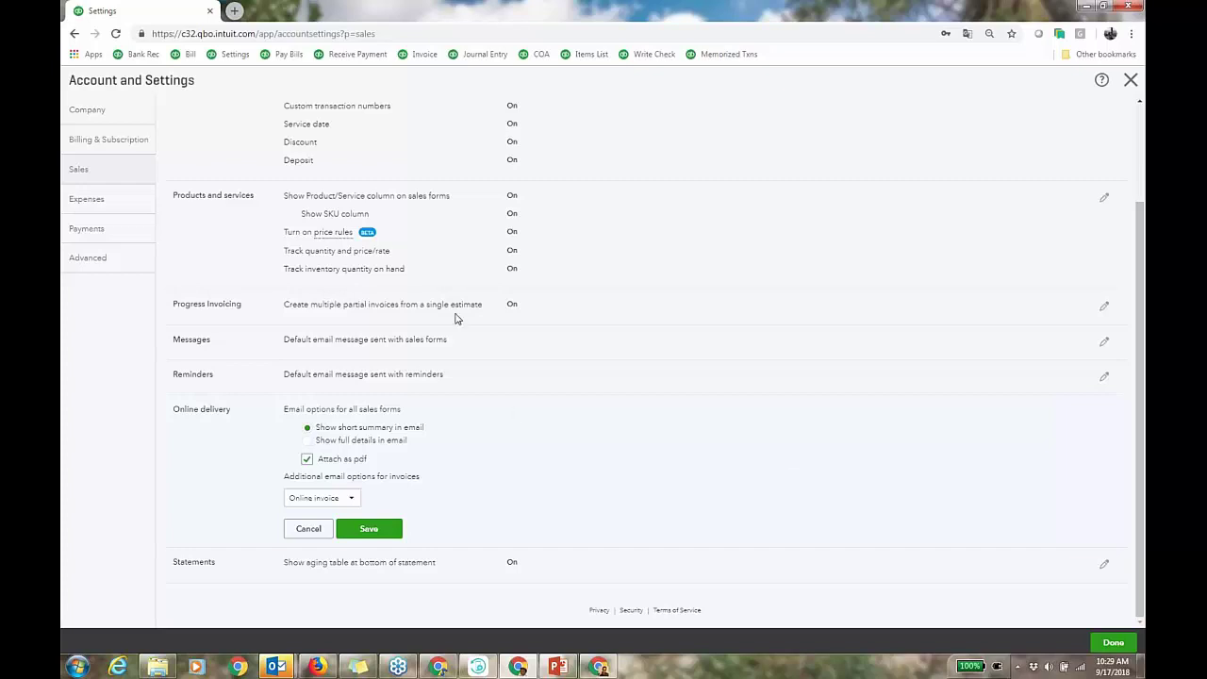
pyautogui.click(129, 204)
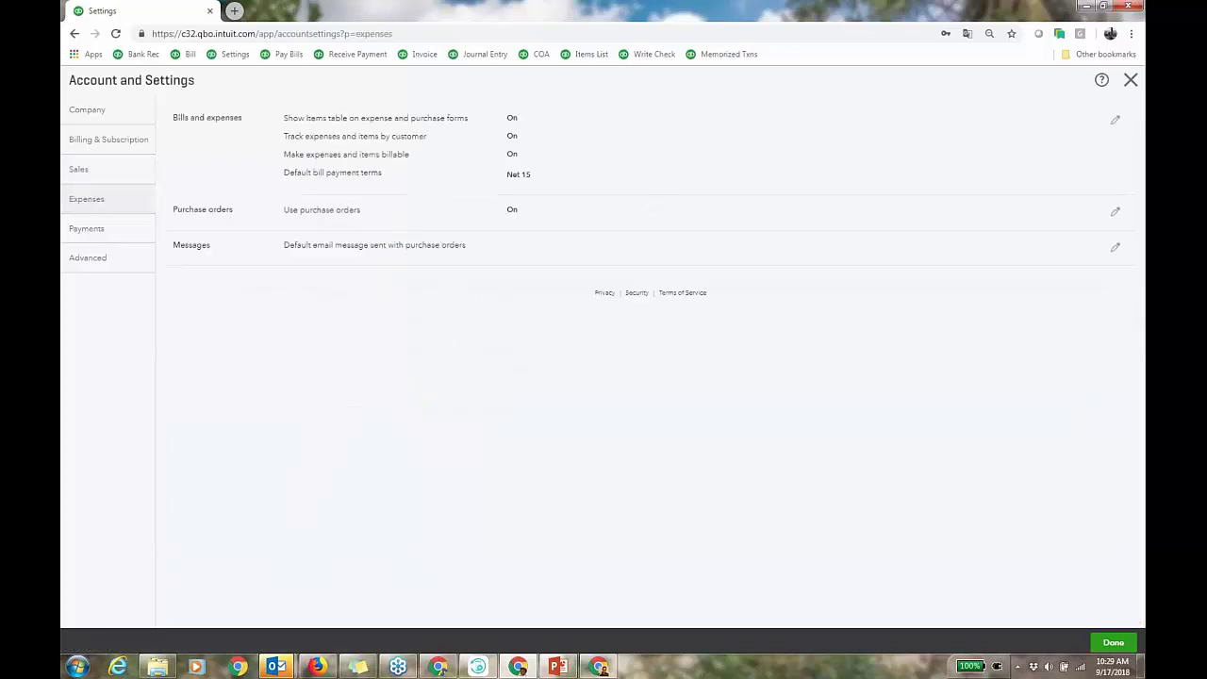
# Step: Check the Bills and expenses options with the 15% markup, then view Advanced settings
pyautogui.click(641, 169)
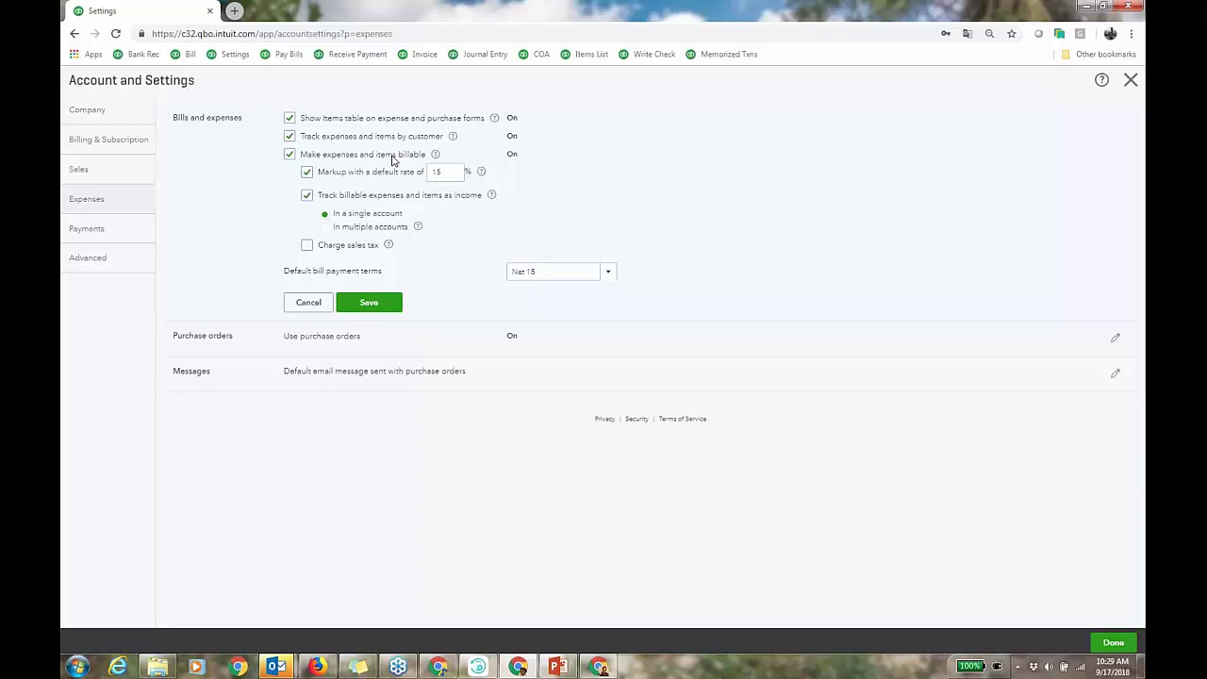
pyautogui.click(147, 261)
# Step: Turn on Make Single-Time Activity Billable to Customer under Time tracking and save
pyautogui.scroll(-2, 792, 267)
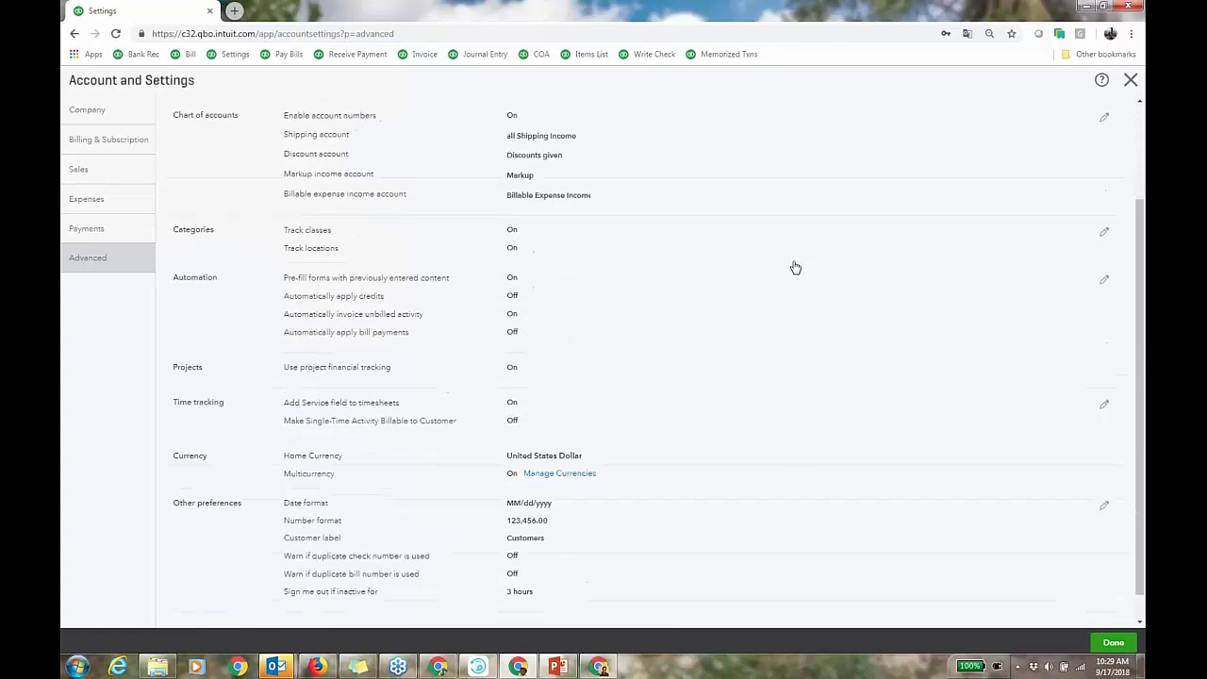
pyautogui.click(1103, 400)
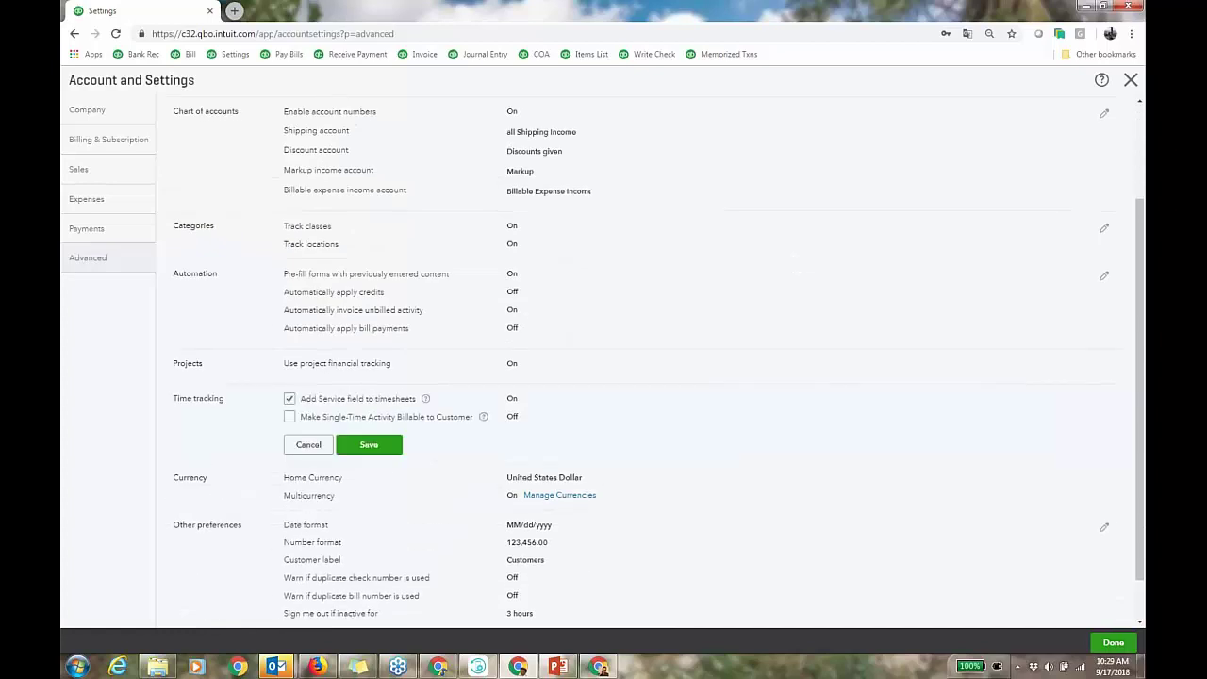
pyautogui.click(290, 417)
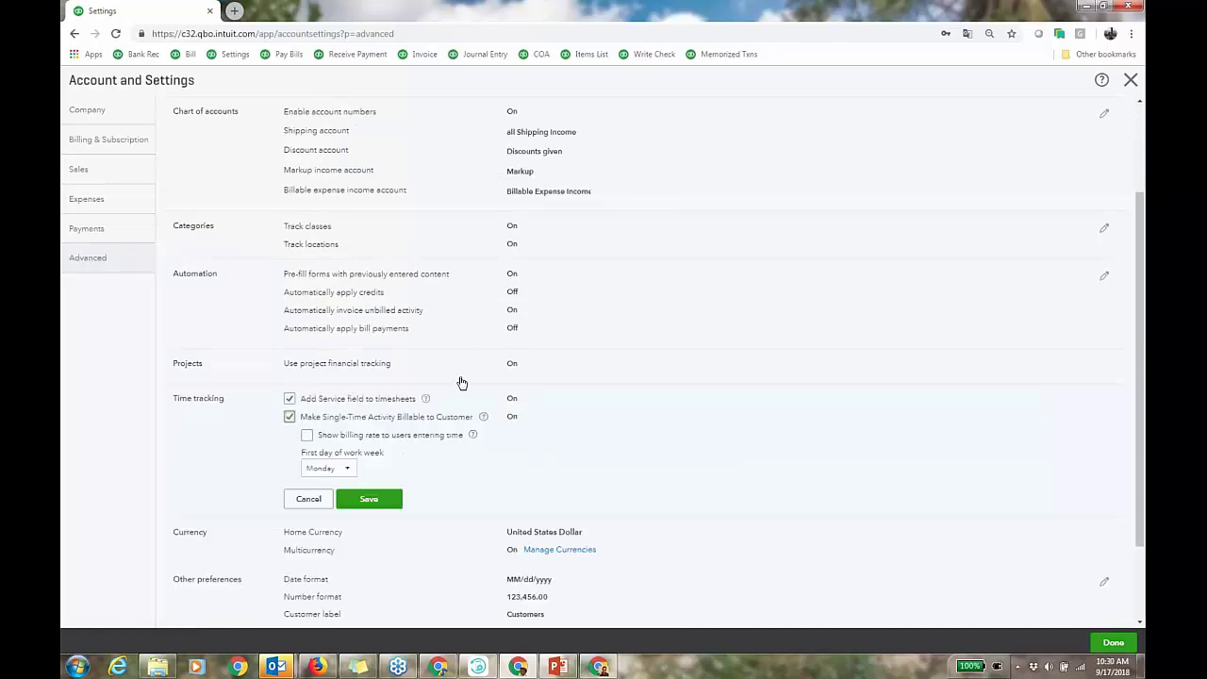
pyautogui.click(399, 505)
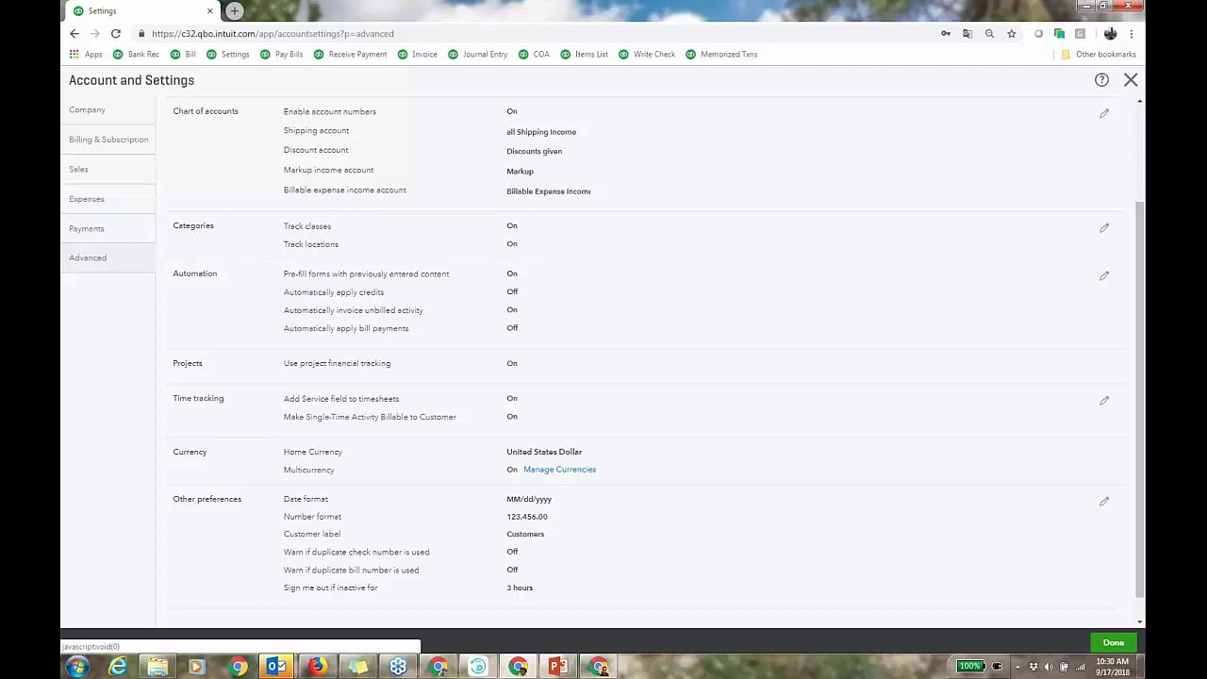
# Step: Review the Automation options unchanged, finish with settings, and go to the Projects list
pyautogui.click(707, 313)
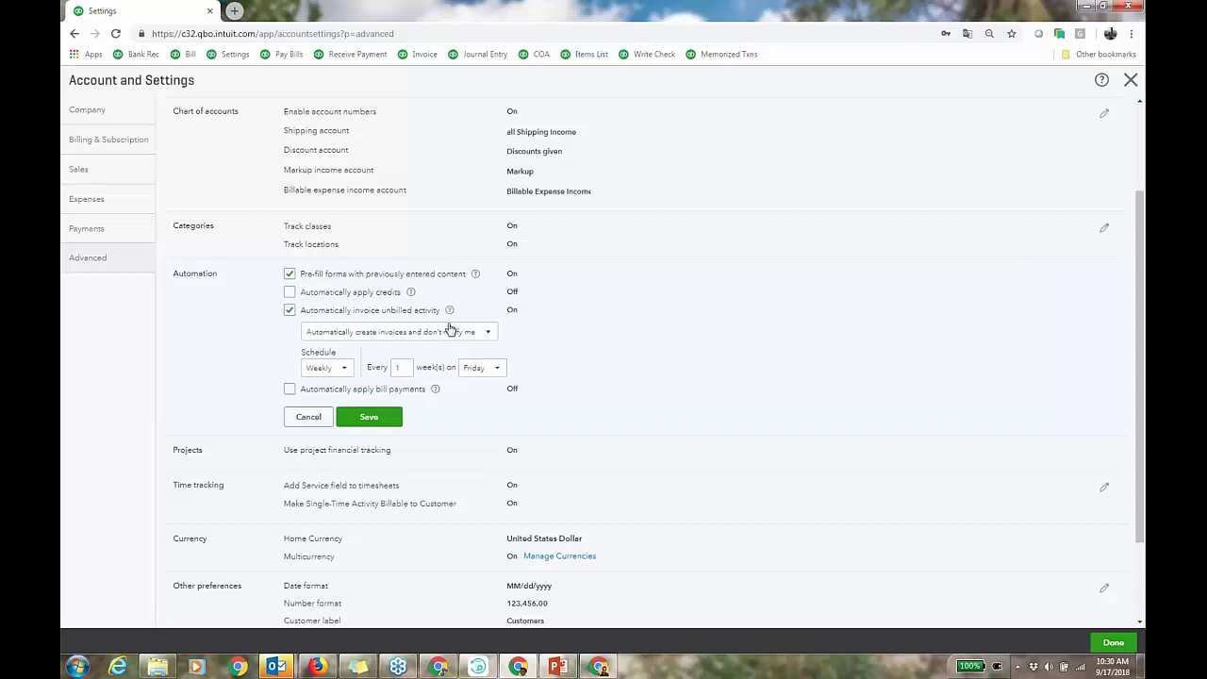
pyautogui.click(666, 440)
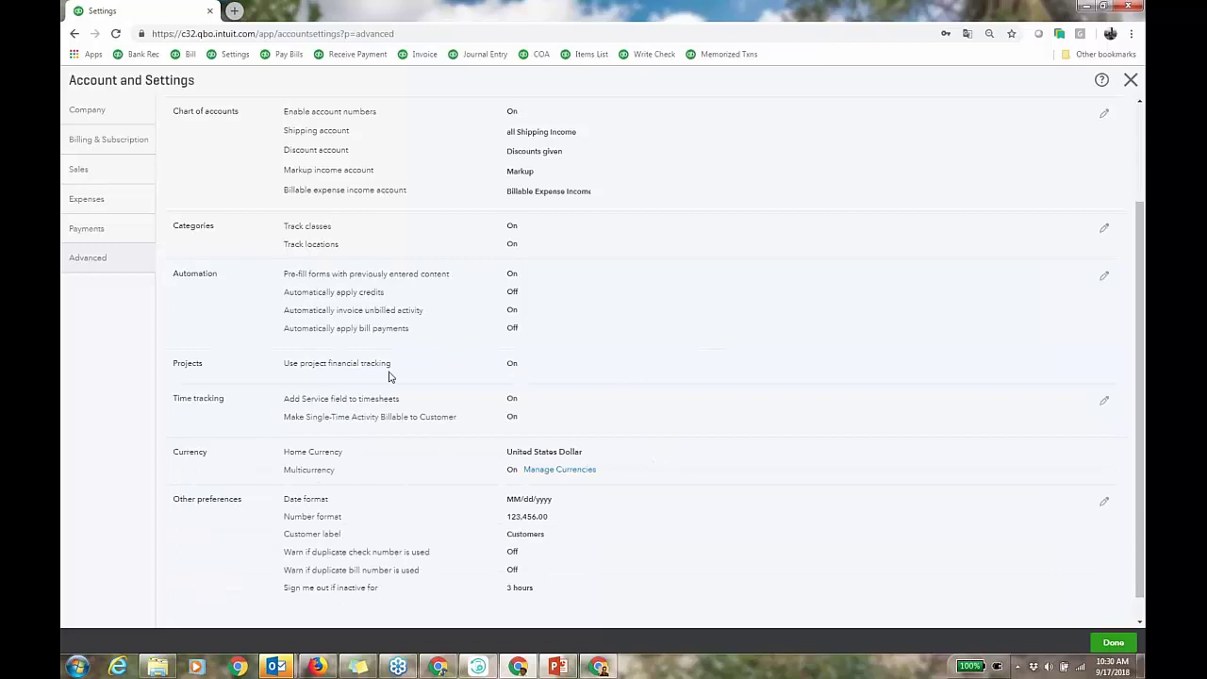
pyautogui.click(1112, 642)
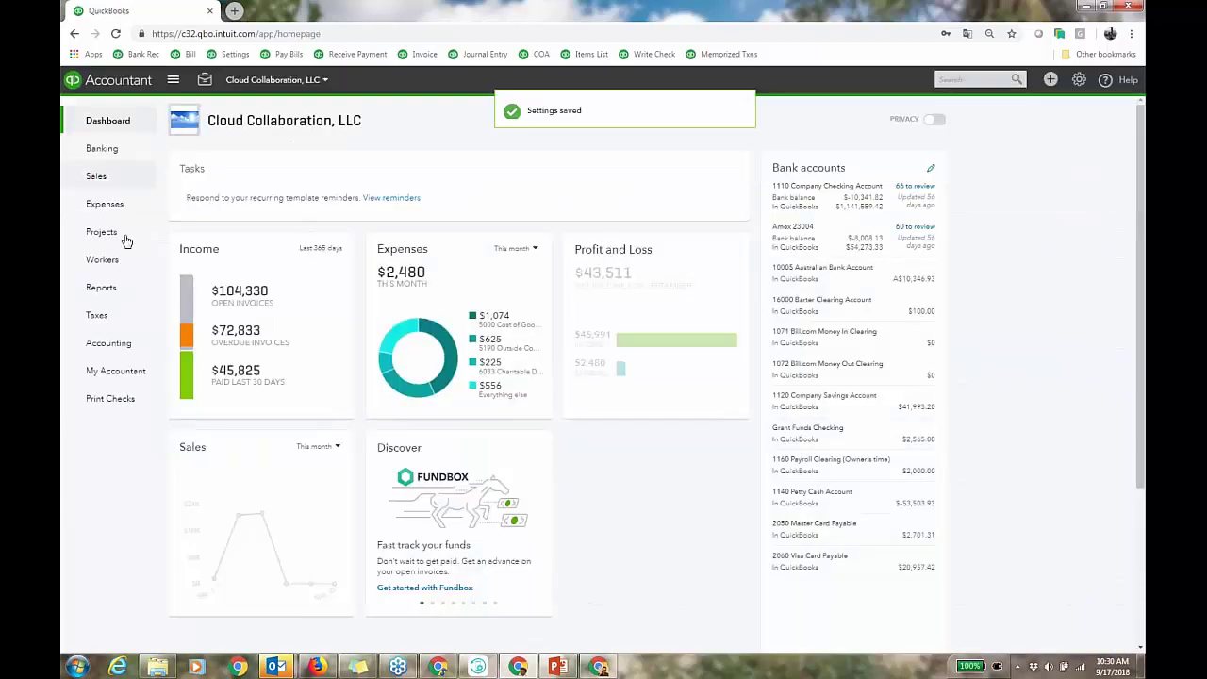
pyautogui.click(100, 232)
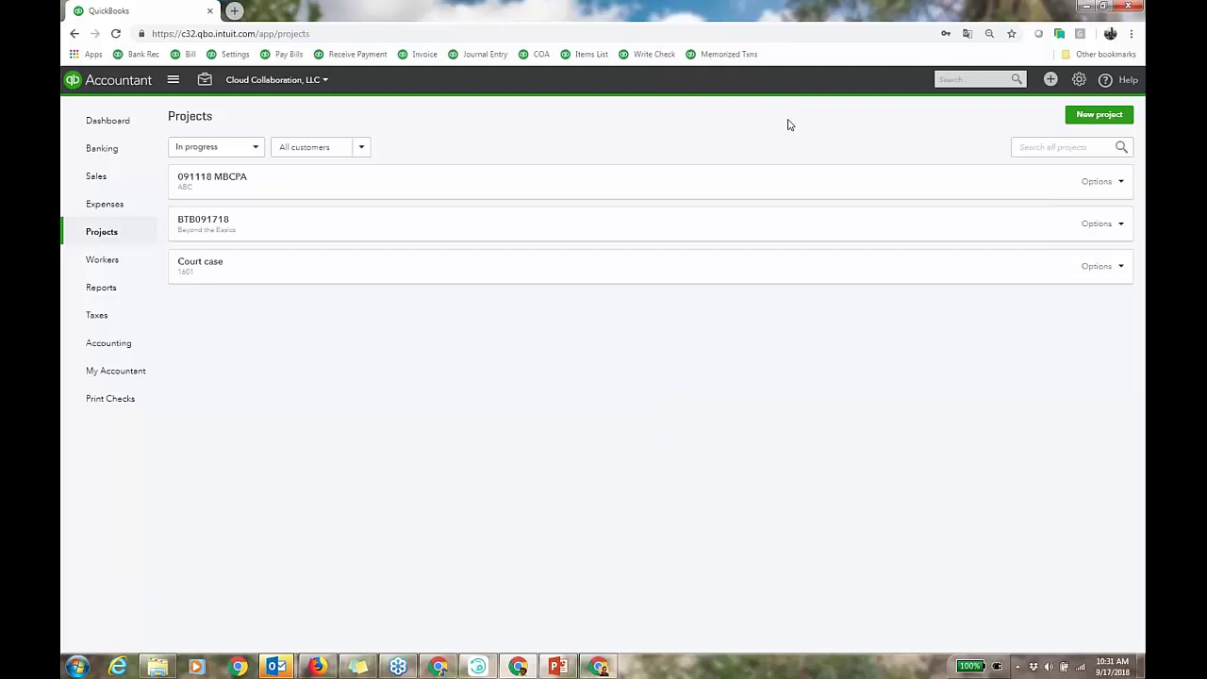
# Step: Open project BTB091718 for Beyond the Basics from the Projects list
pyautogui.click(556, 227)
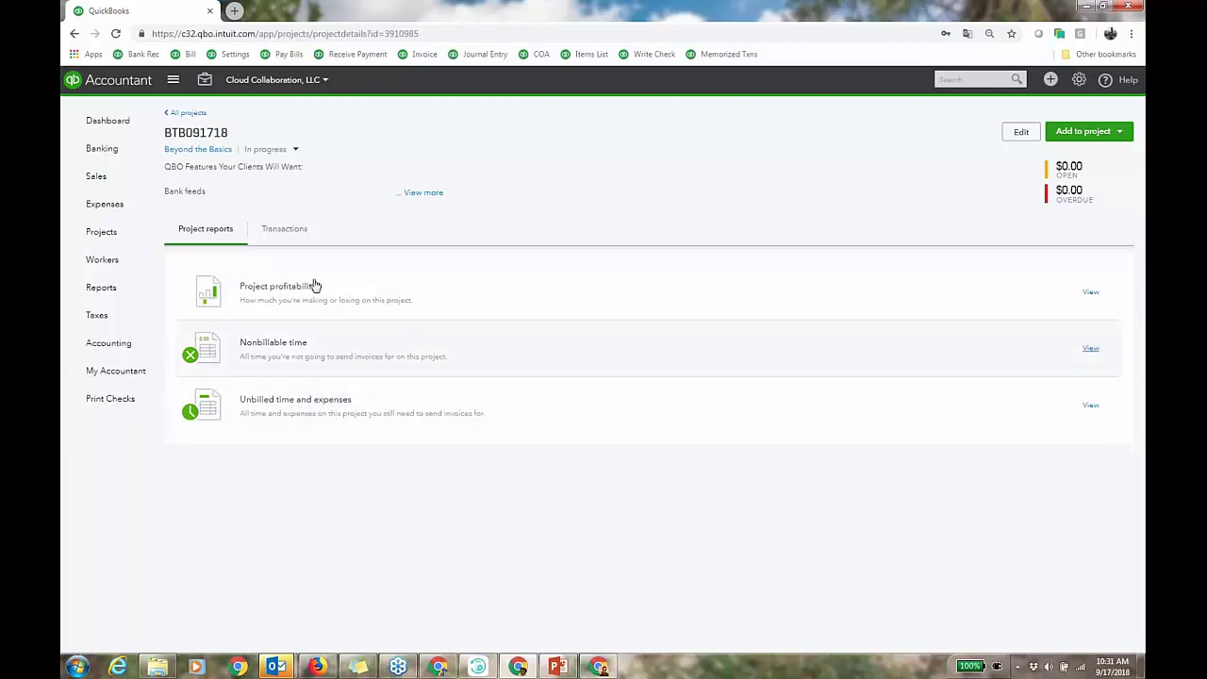
# Step: List BTB091718's transactions: a $27.84 billable expense charge and $5,400.00 estimate 8012
pyautogui.click(286, 229)
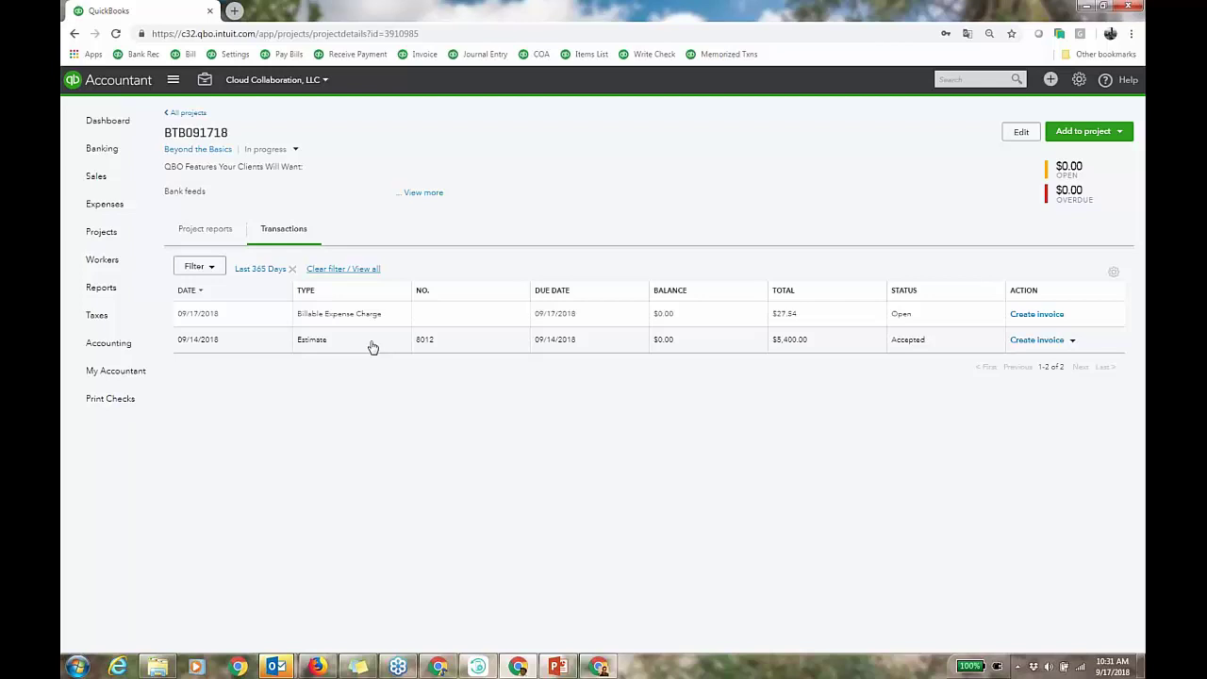
pyautogui.click(976, 81)
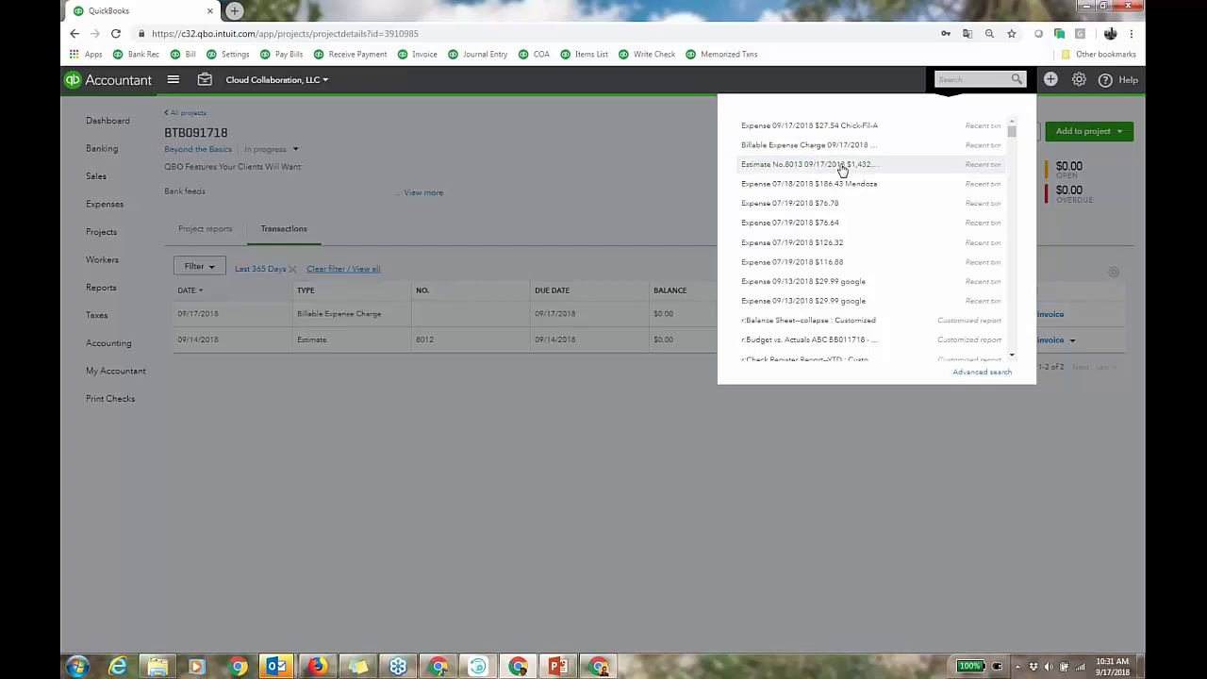
pyautogui.click(642, 158)
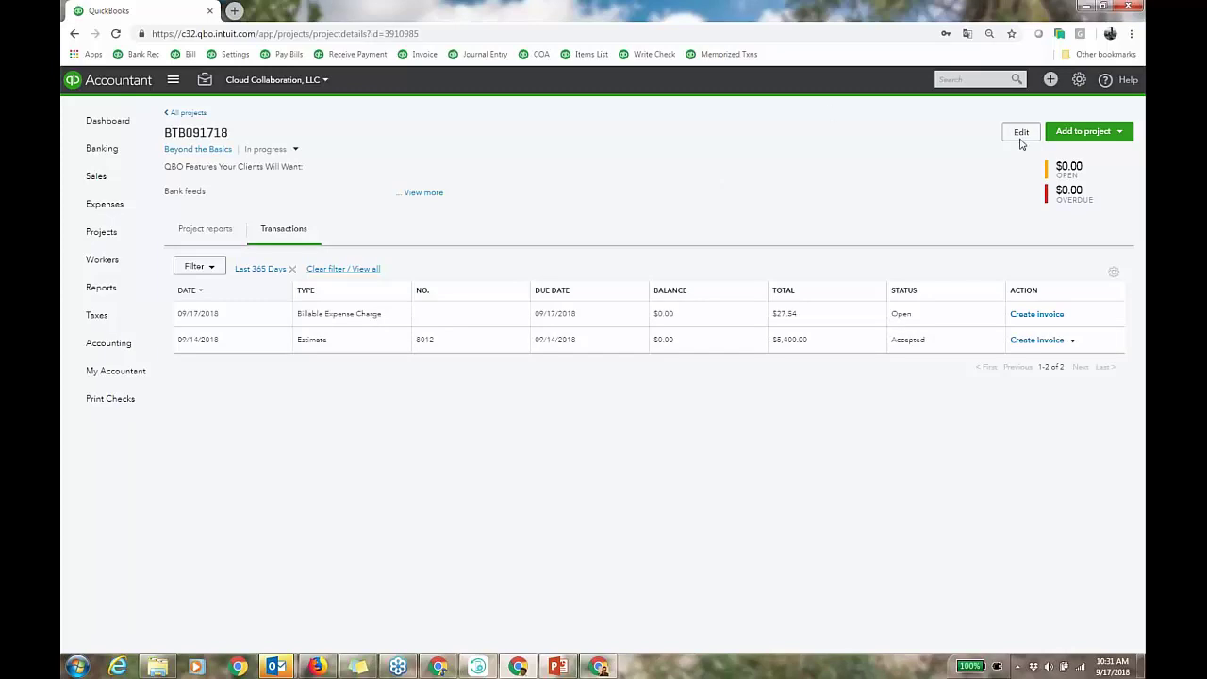
pyautogui.click(1084, 137)
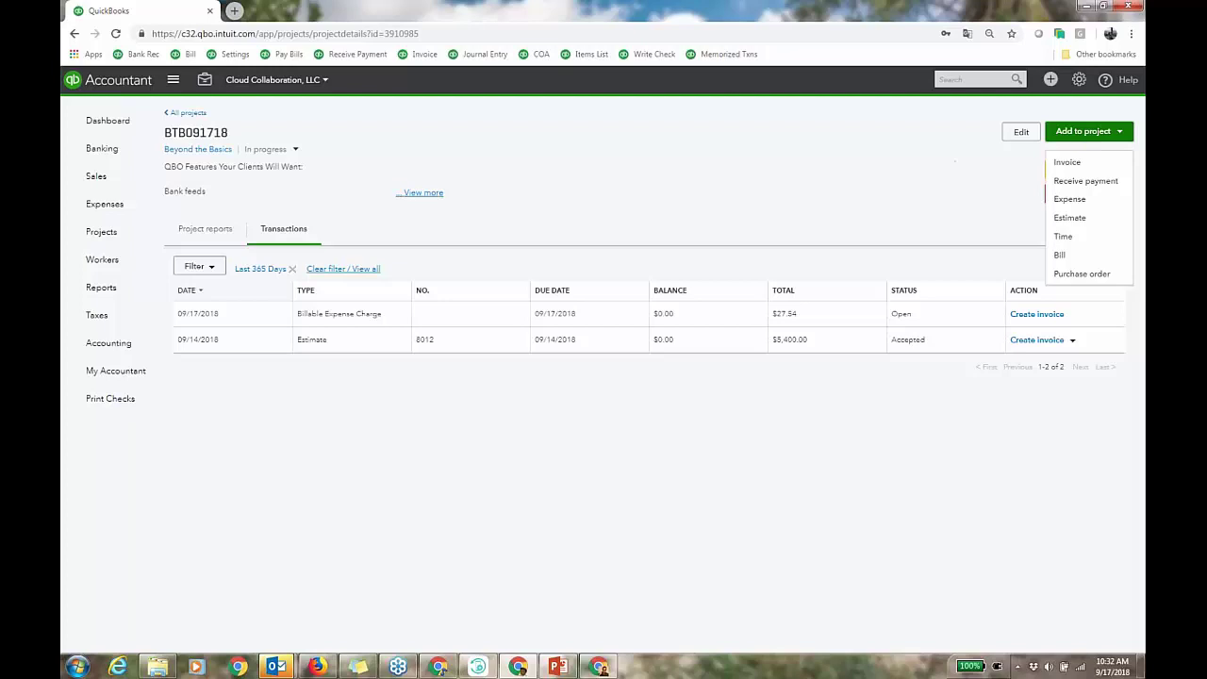
pyautogui.moveTo(106, 181)
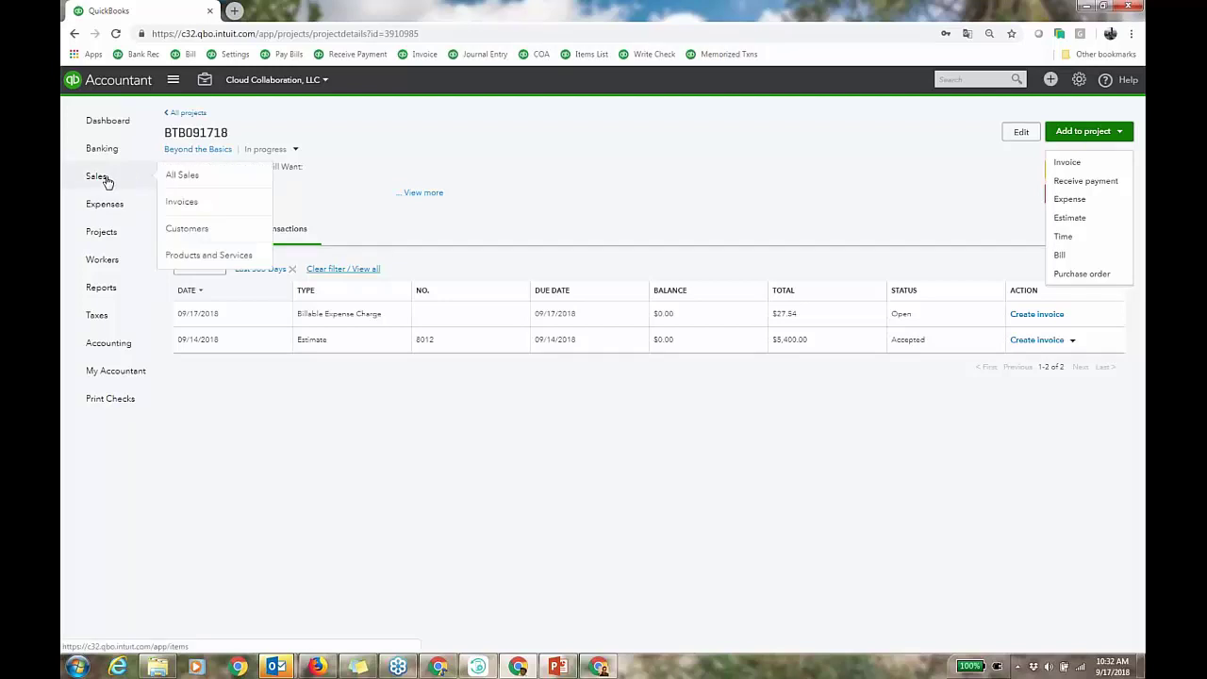
# Step: Search Customers for 'beyond' and reopen project BTB091718 from the results
pyautogui.click(191, 231)
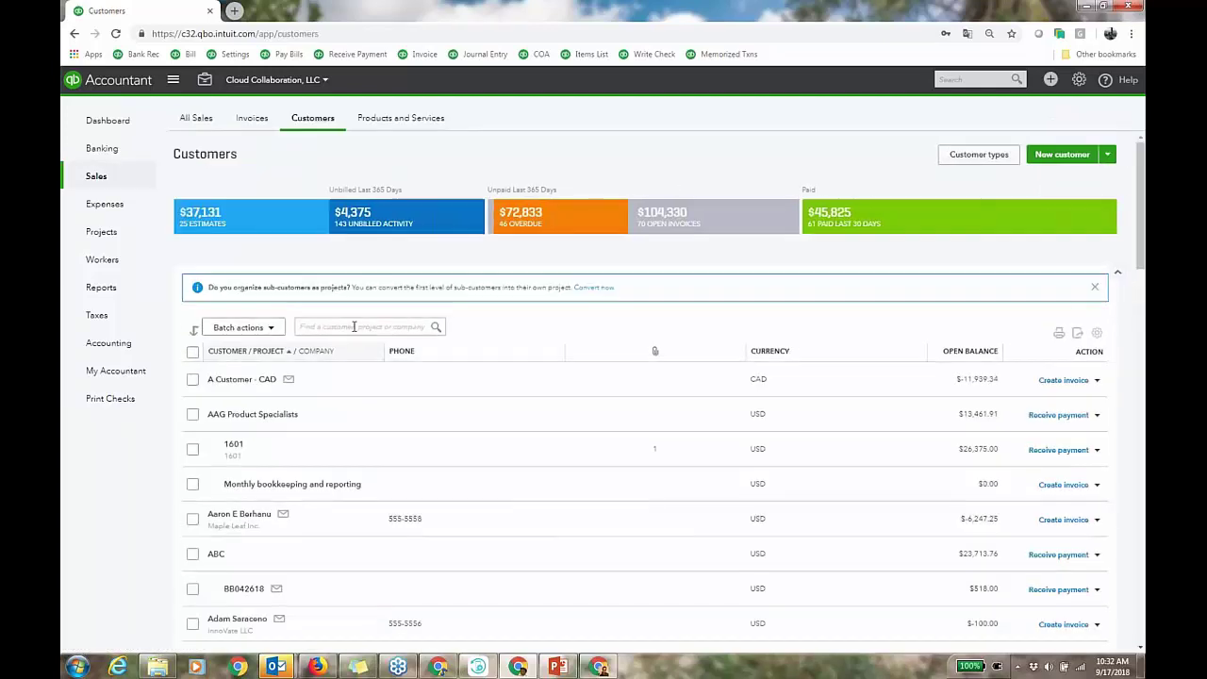
pyautogui.click(355, 326)
pyautogui.write('beyond')
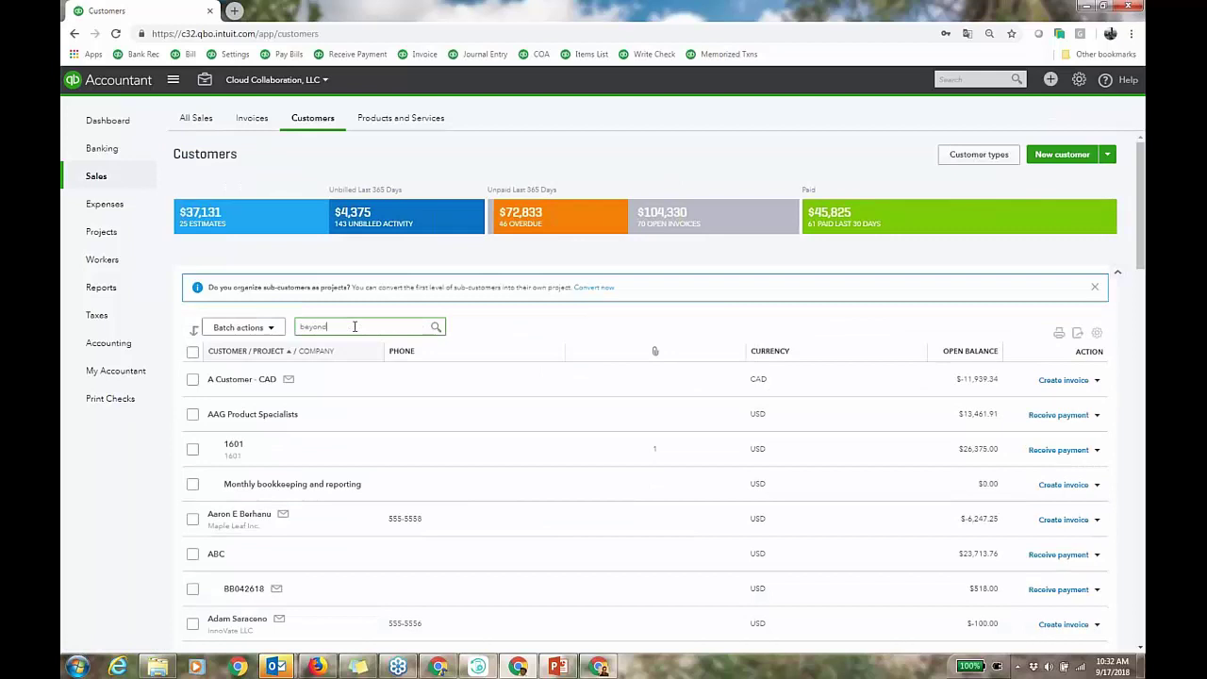
pyautogui.scroll(-3, 370, 460)
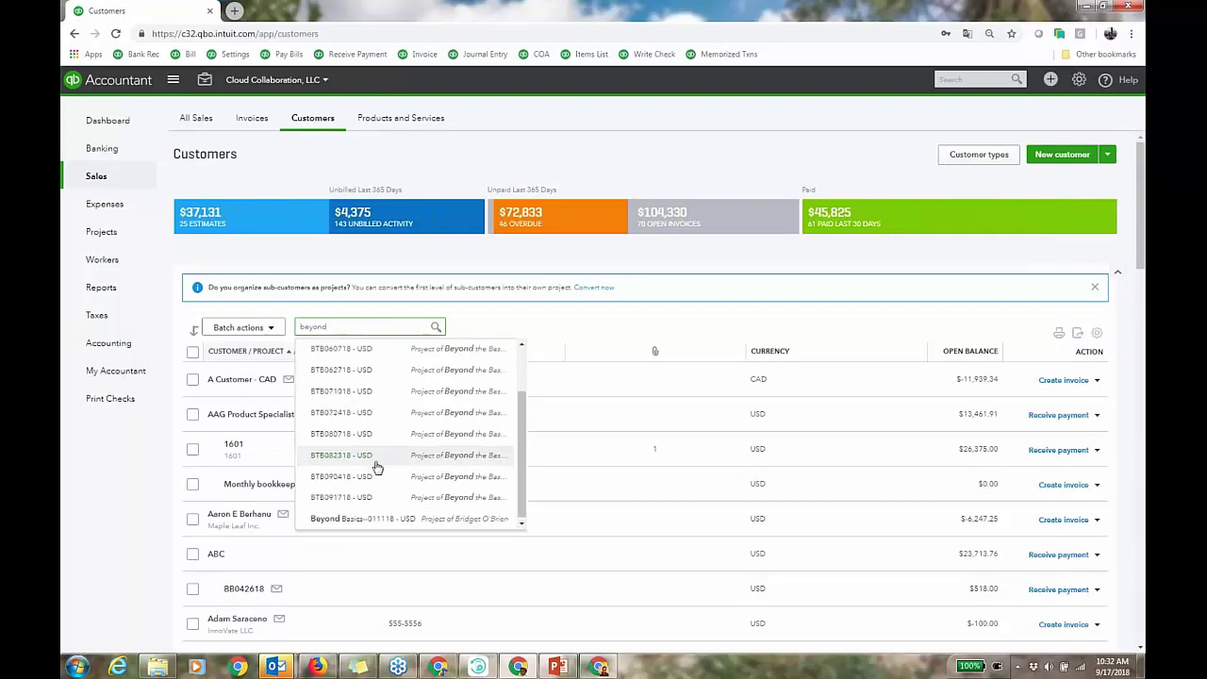
pyautogui.click(366, 498)
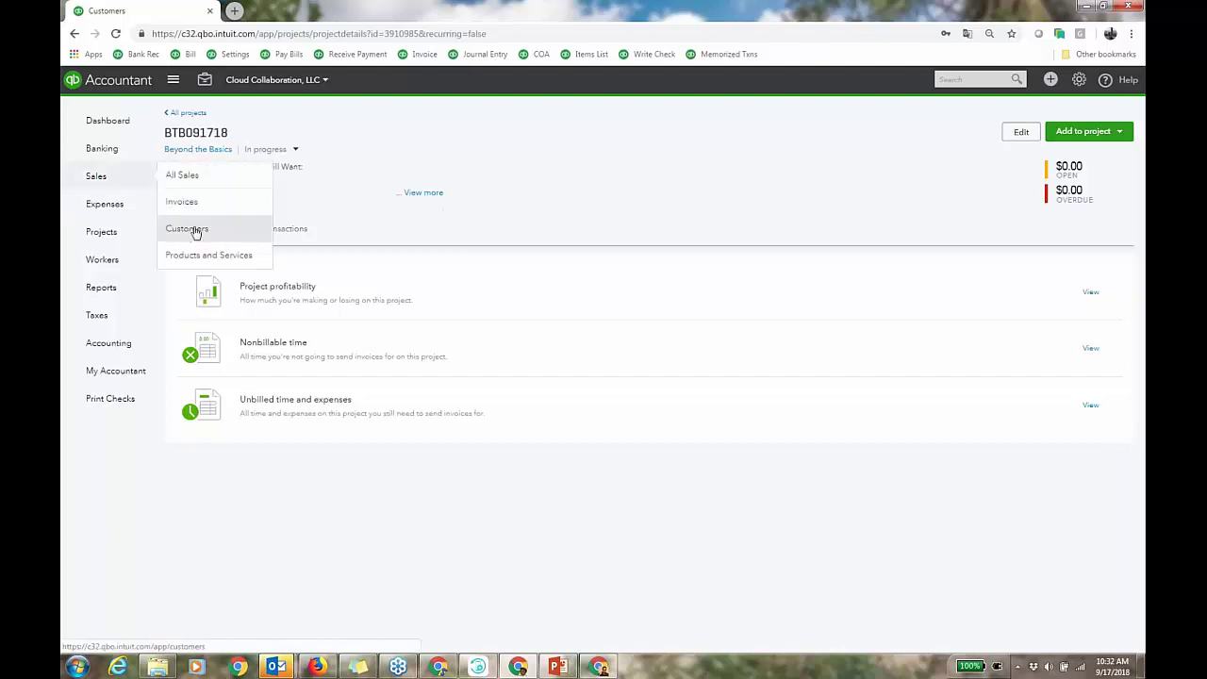
# Step: Scroll the Customers list to Beyond the Basics, with its $16,239.60 open balance
pyautogui.click(193, 230)
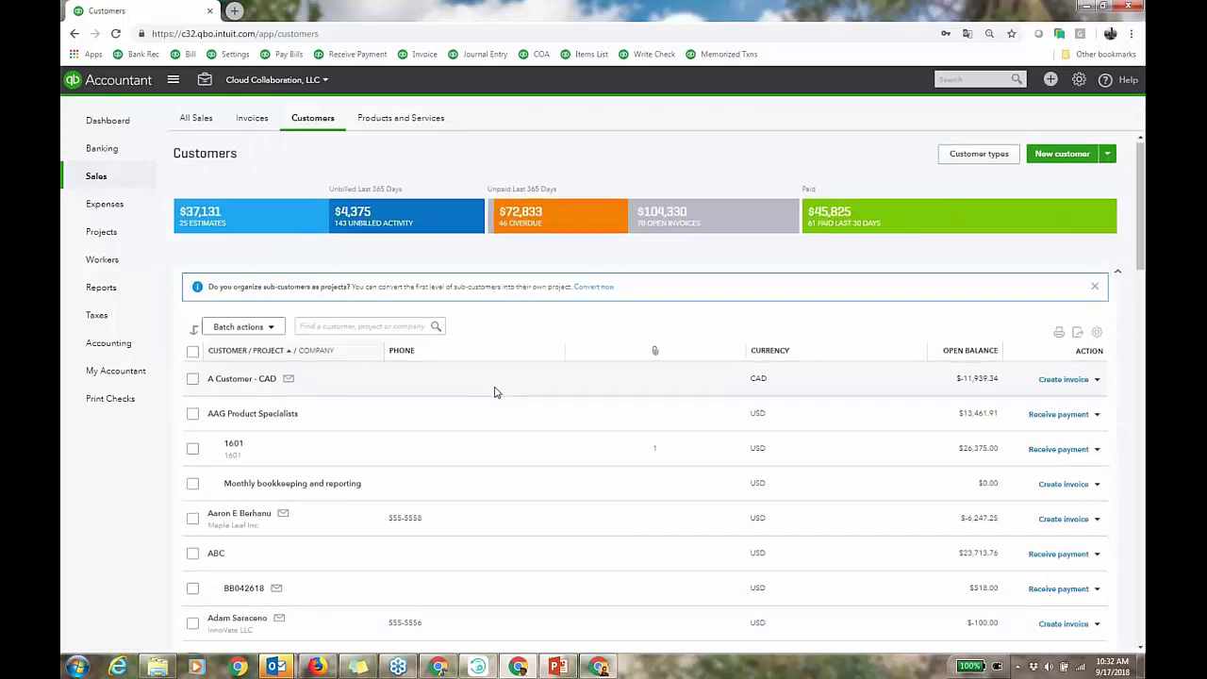
pyautogui.scroll(-7, 494, 391)
pyautogui.scroll(-2, 495, 391)
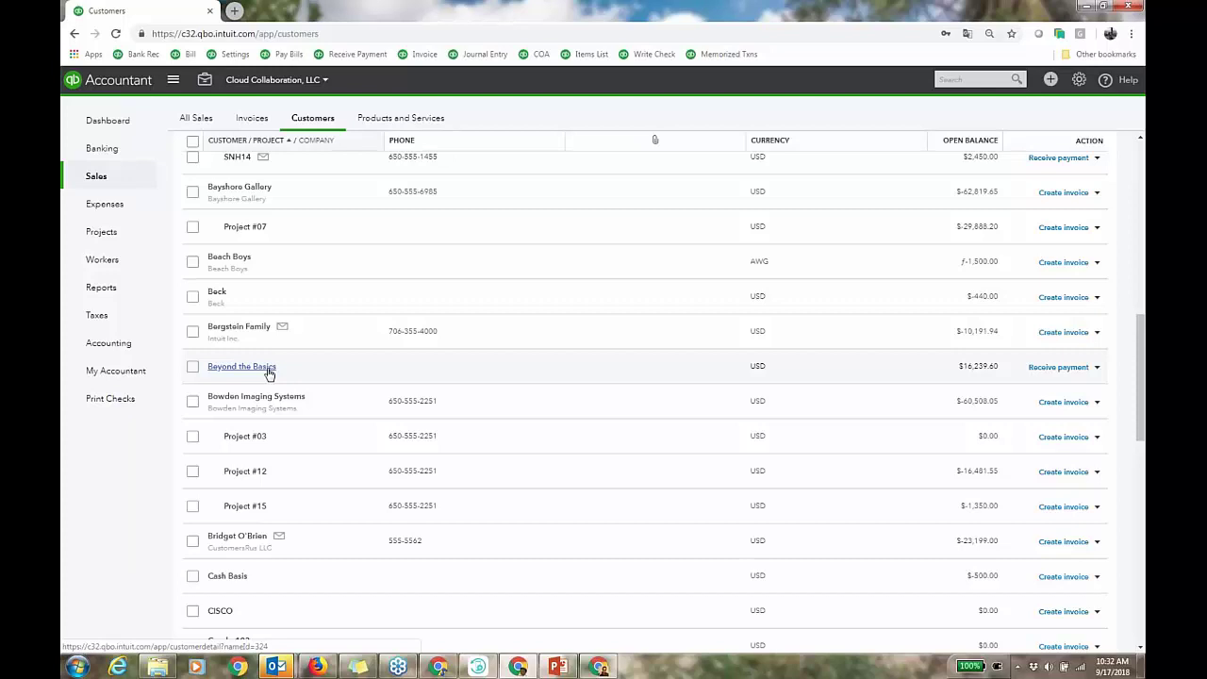
# Step: Open project BTB091718 from the Beyond the Basics customer and list the Add to project choices
pyautogui.click(268, 371)
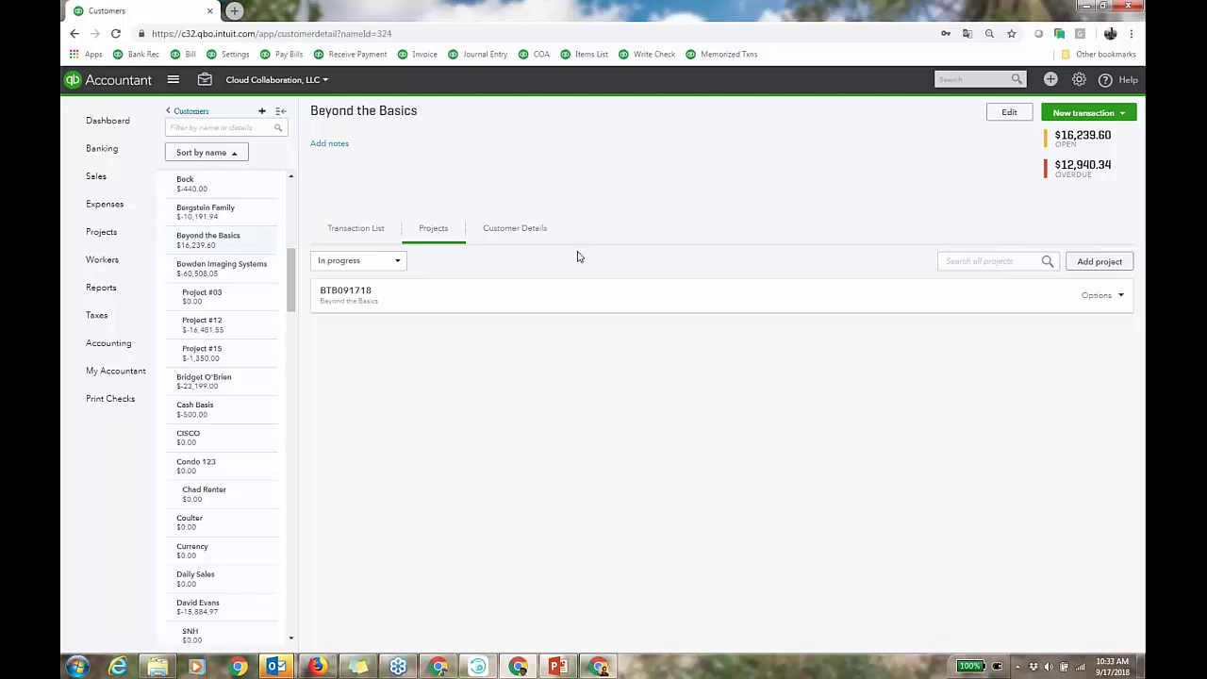
pyautogui.click(565, 299)
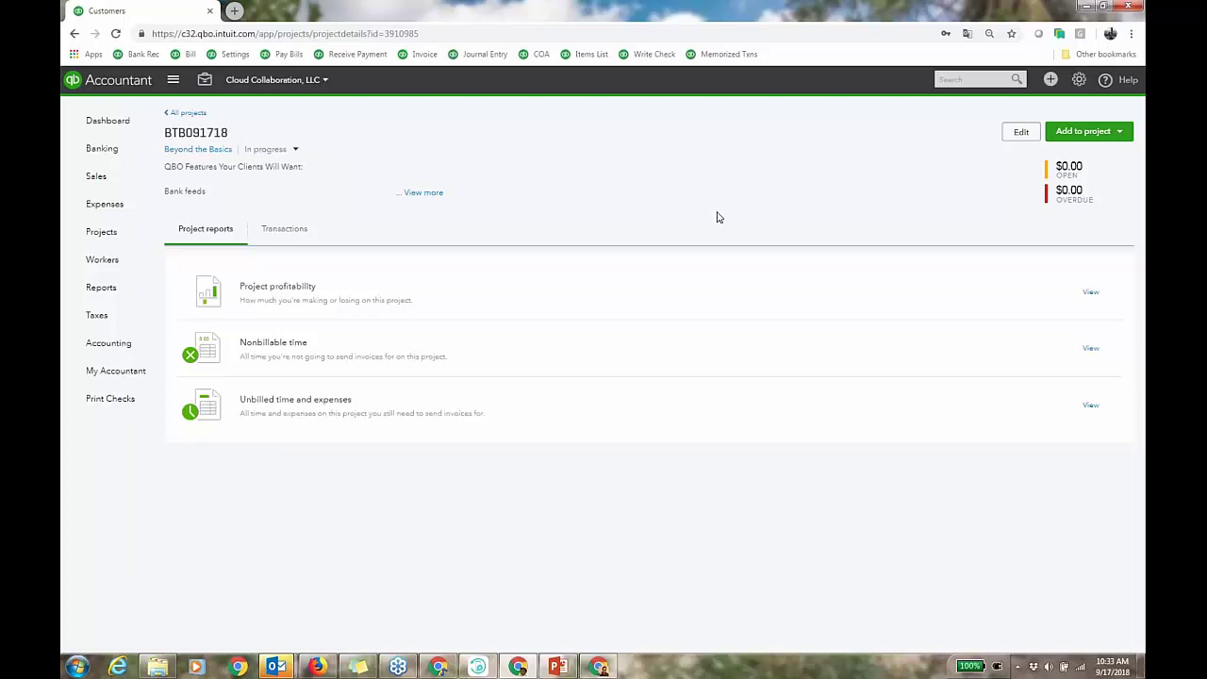
pyautogui.click(1098, 135)
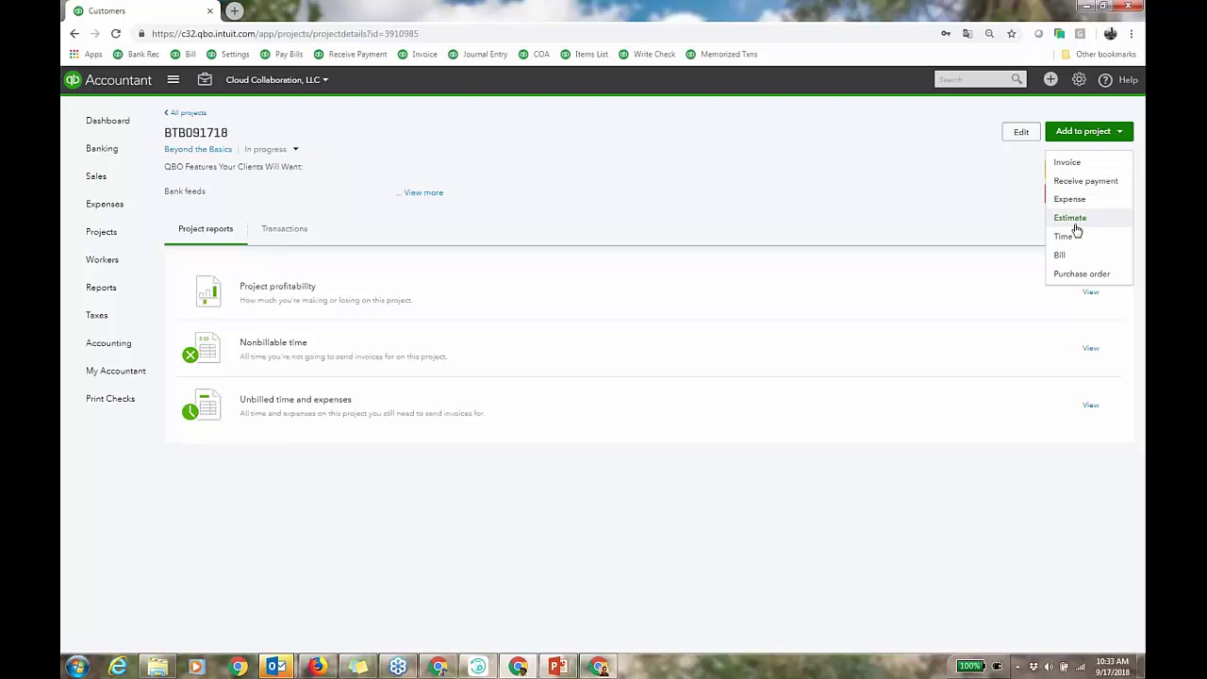
# Step: Start a project bill for the vendor, removing the 6100 Advertising Expense account line
pyautogui.click(1059, 257)
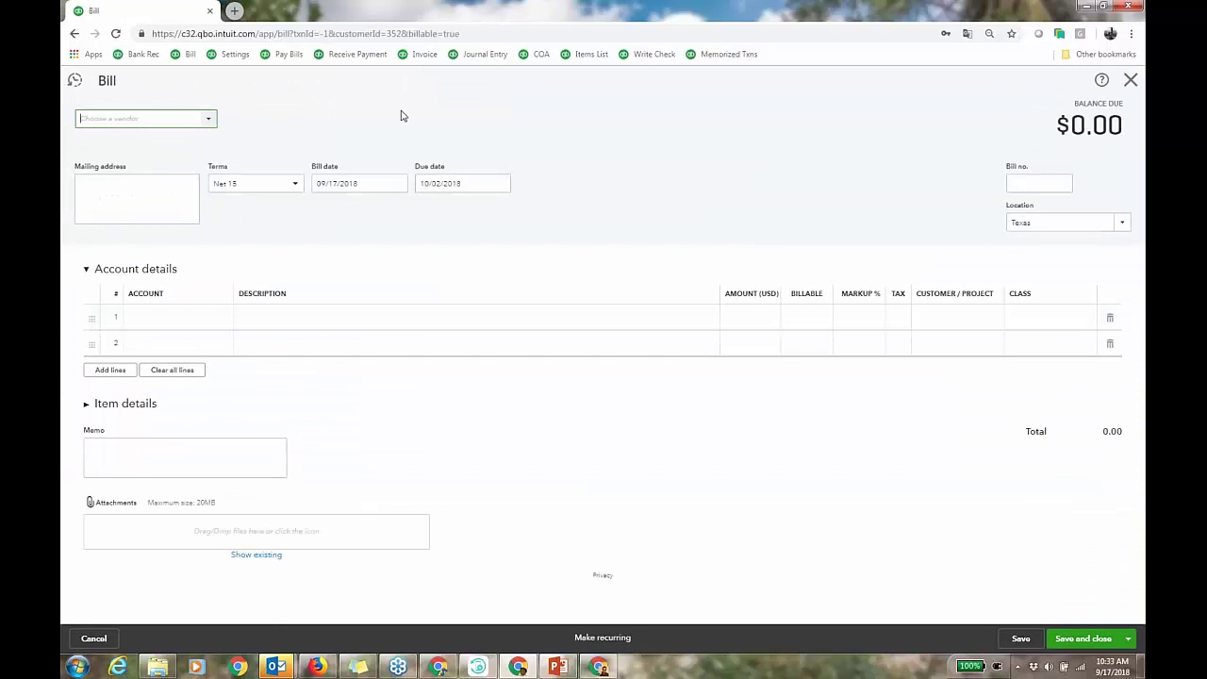
pyautogui.click(209, 120)
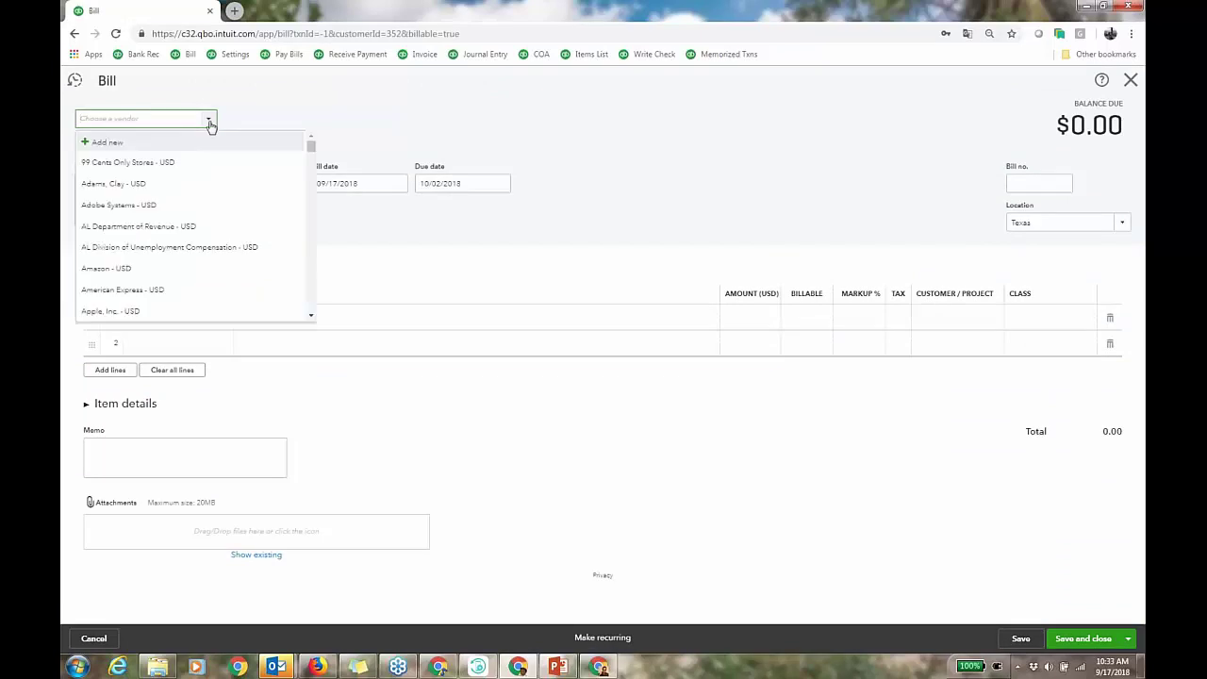
pyautogui.click(155, 185)
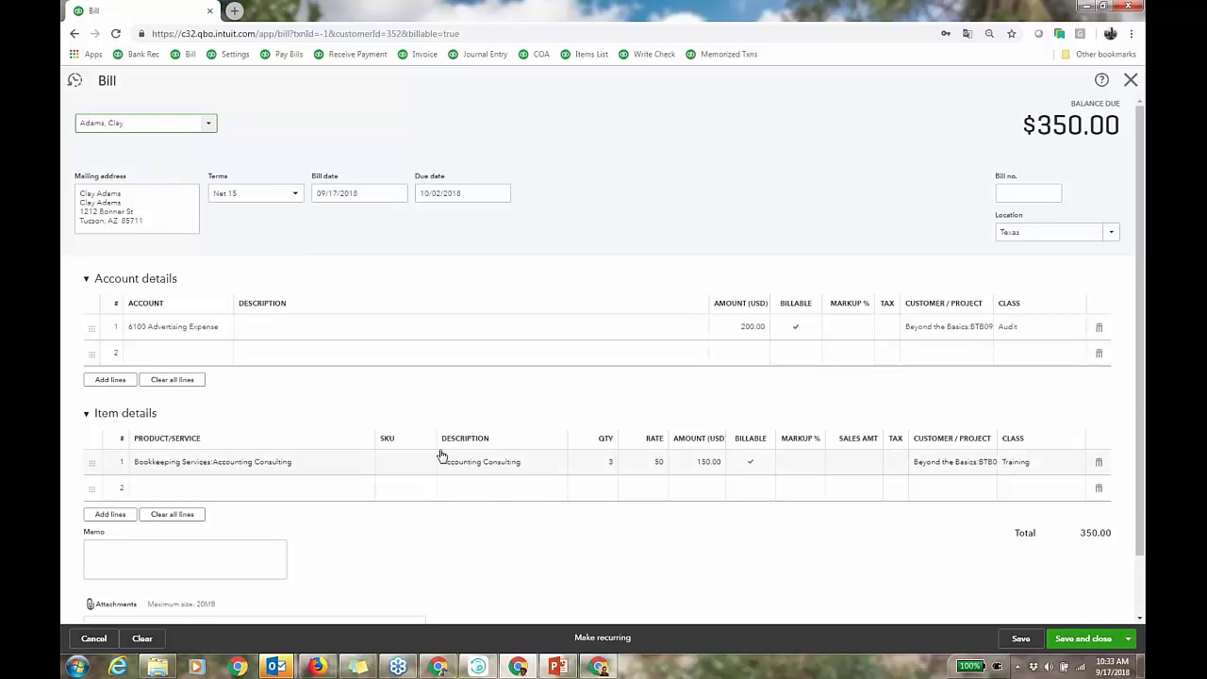
pyautogui.click(1098, 327)
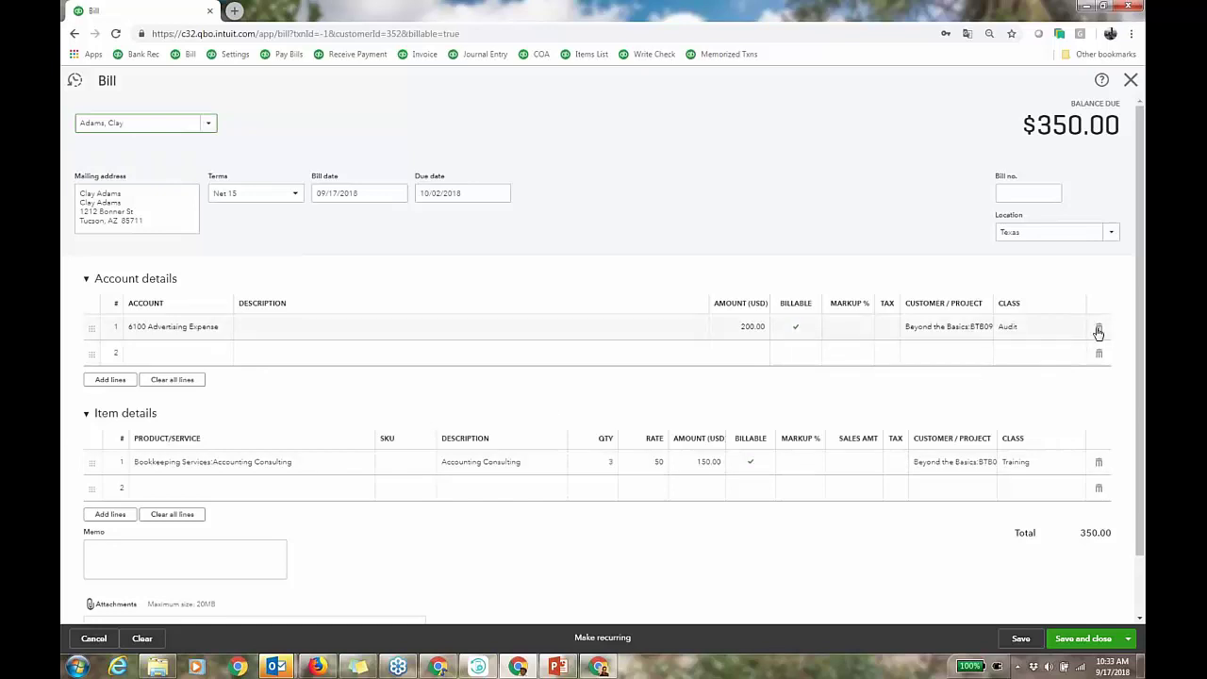
pyautogui.click(86, 279)
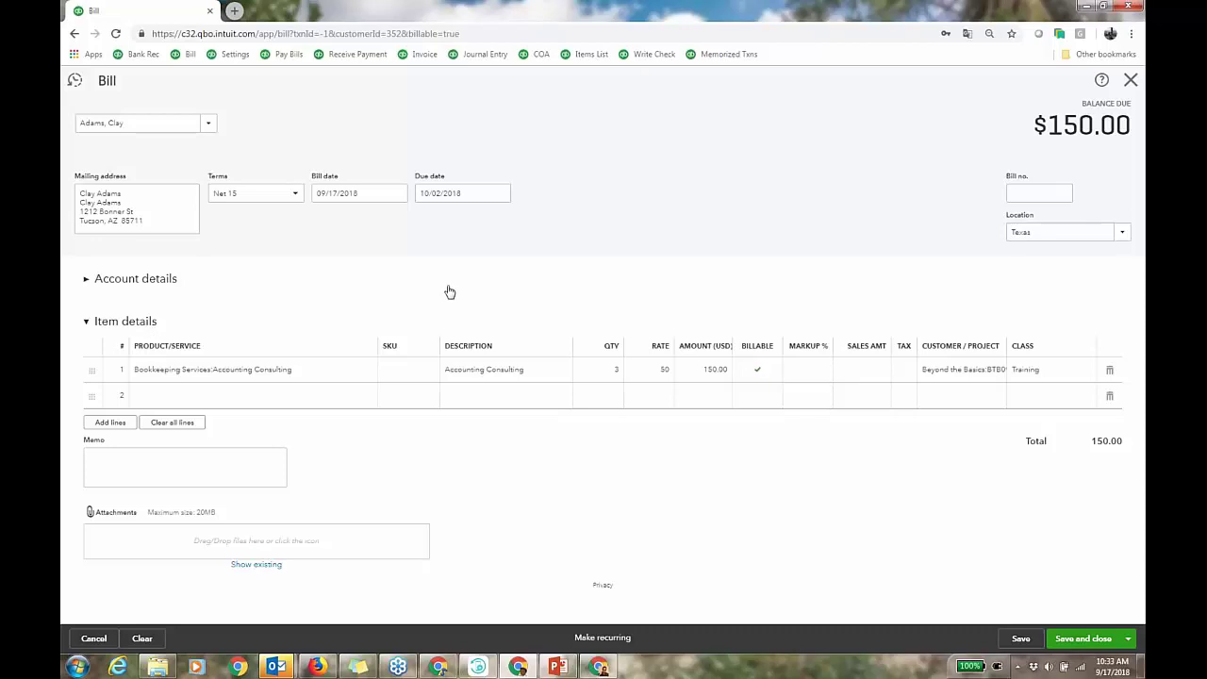
# Step: Add a billable Bookkeeping item line with quantity 3 to the bill
pyautogui.click(256, 401)
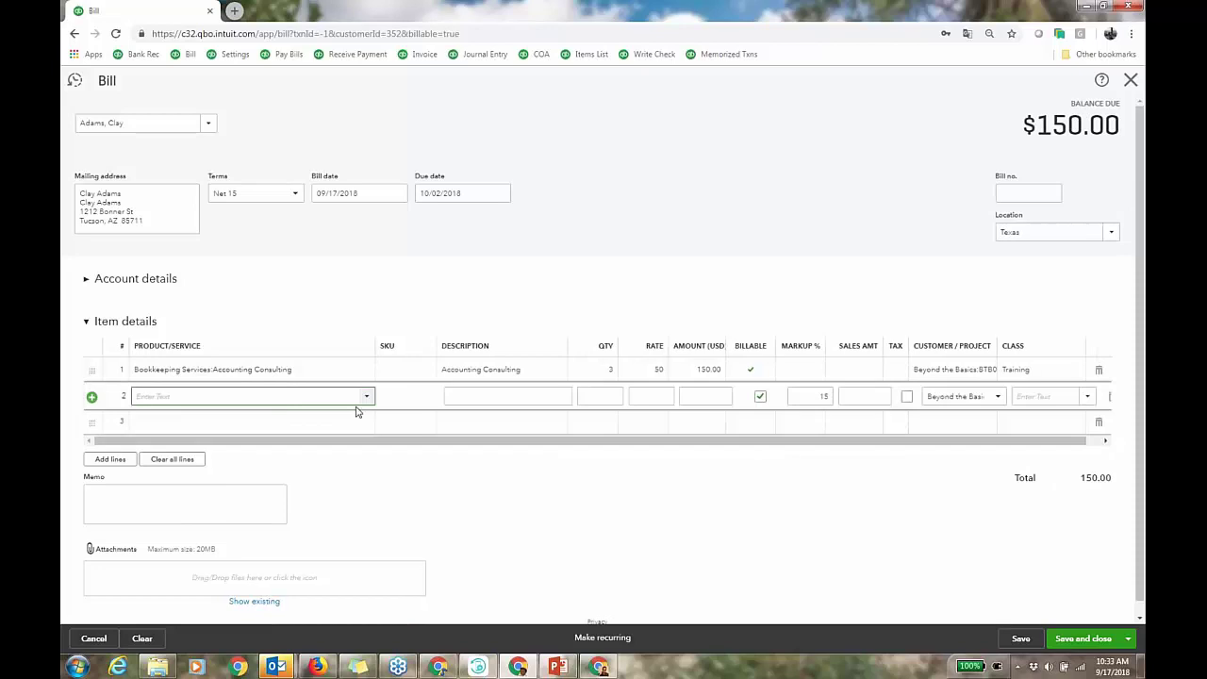
pyautogui.click(366, 396)
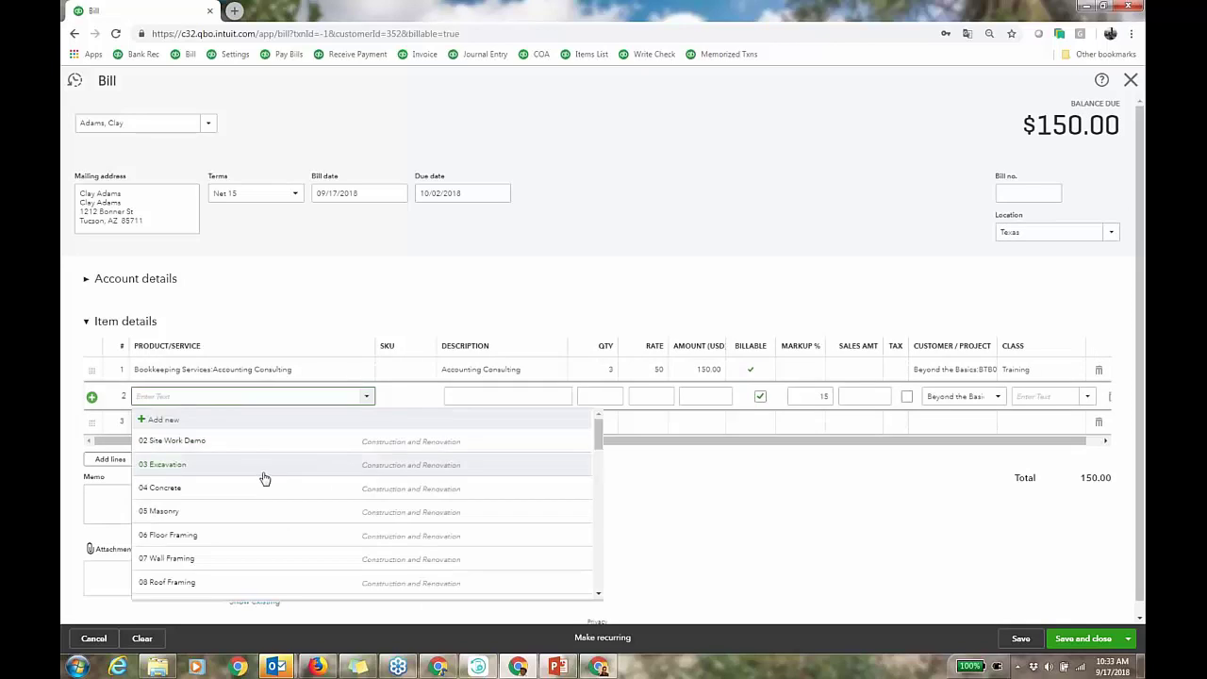
pyautogui.scroll(-3, 267, 478)
pyautogui.scroll(-2, 264, 479)
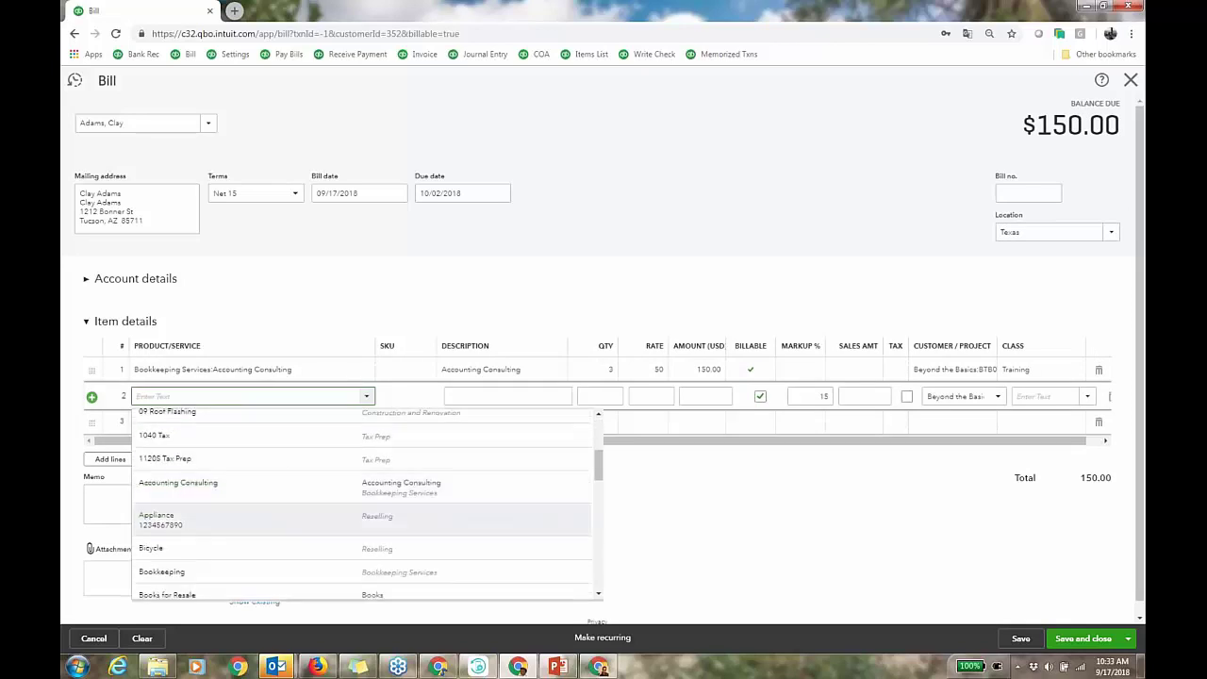
pyautogui.click(330, 572)
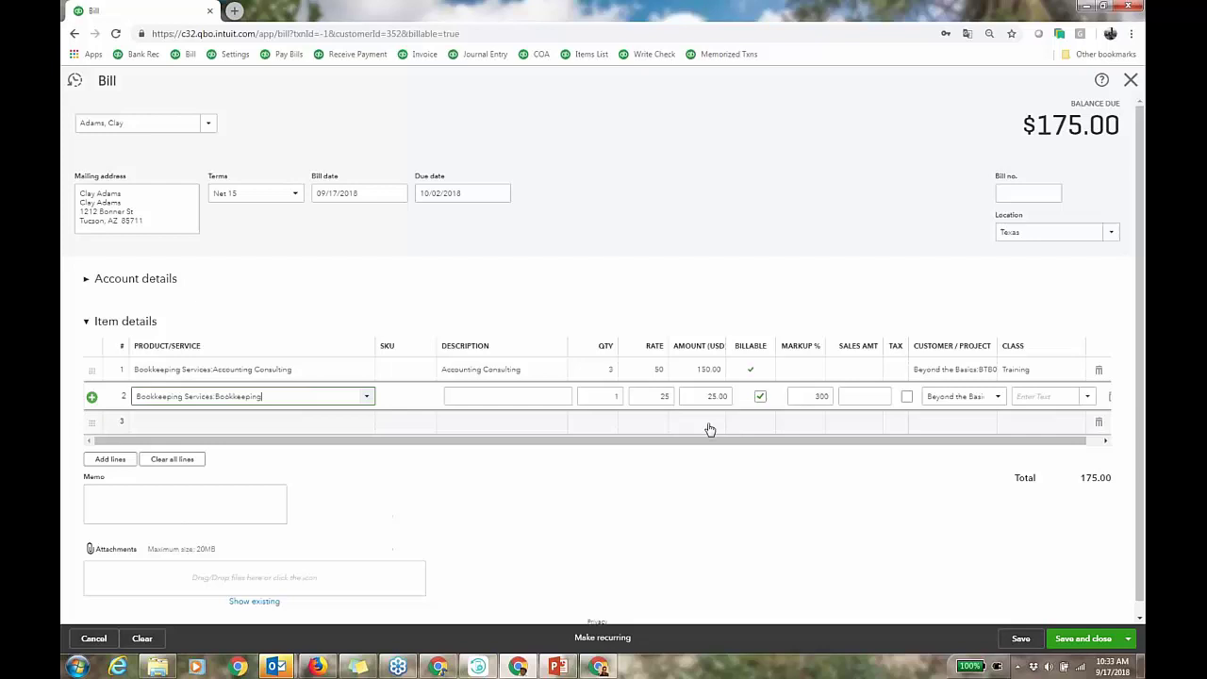
pyautogui.click(615, 396)
pyautogui.write('3')
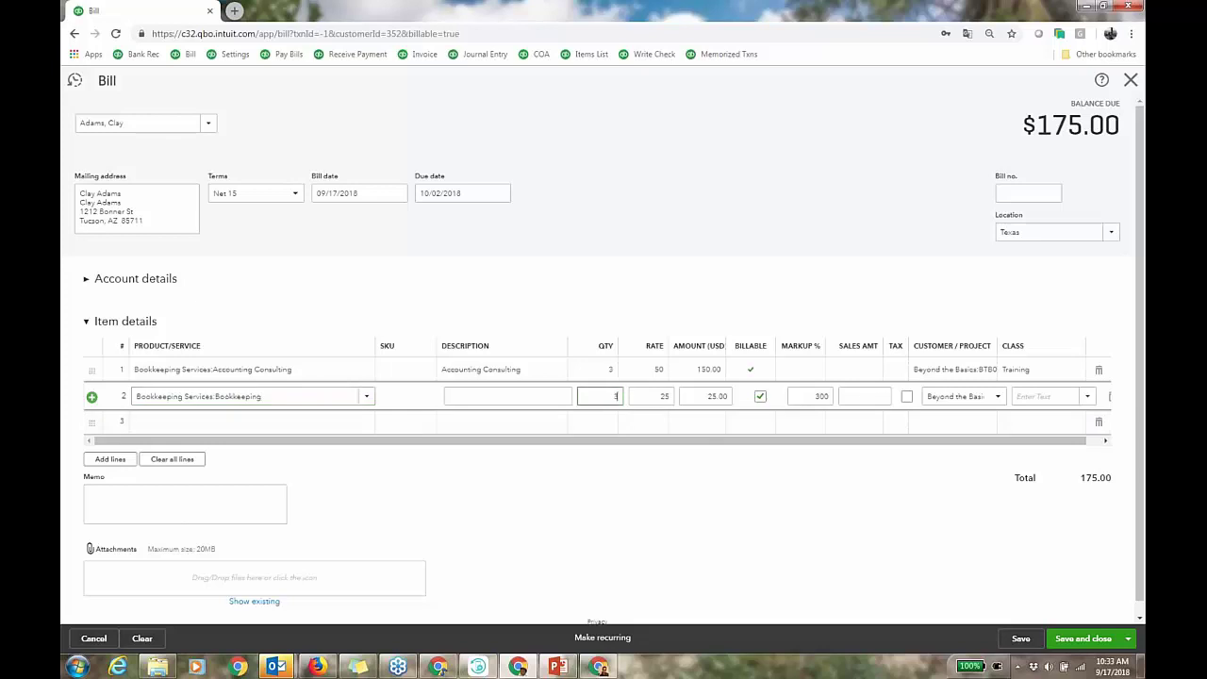
pyautogui.press('Tab')
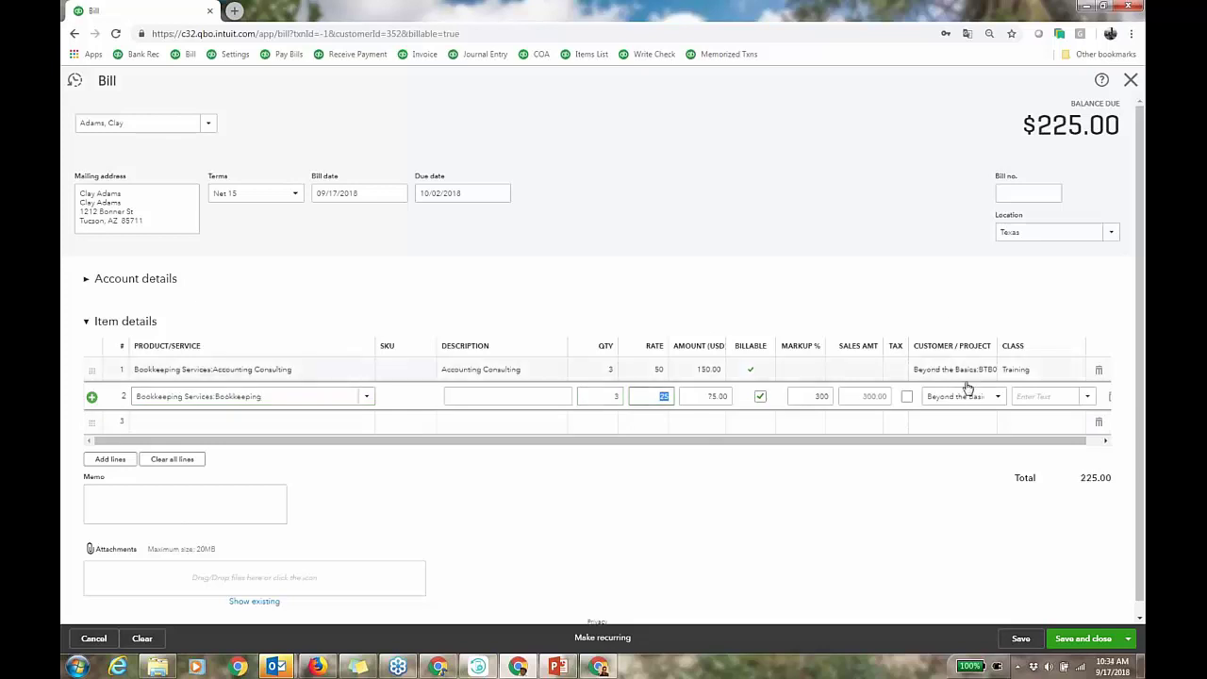
pyautogui.click(929, 396)
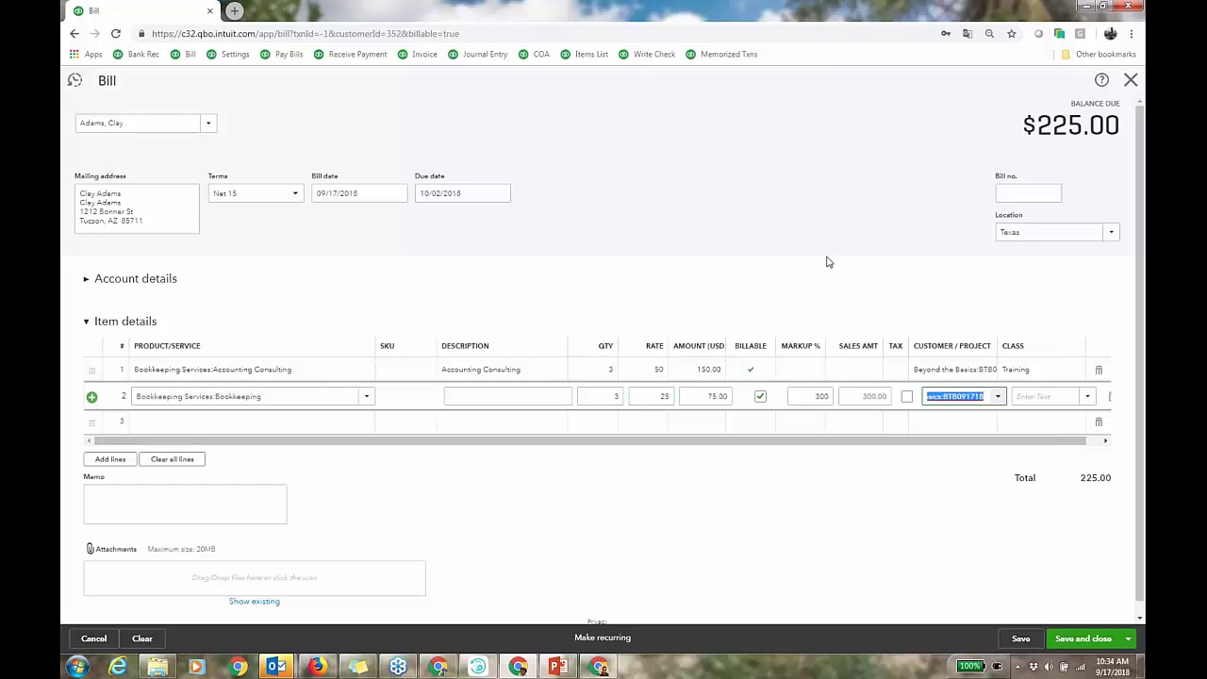
pyautogui.click(761, 396)
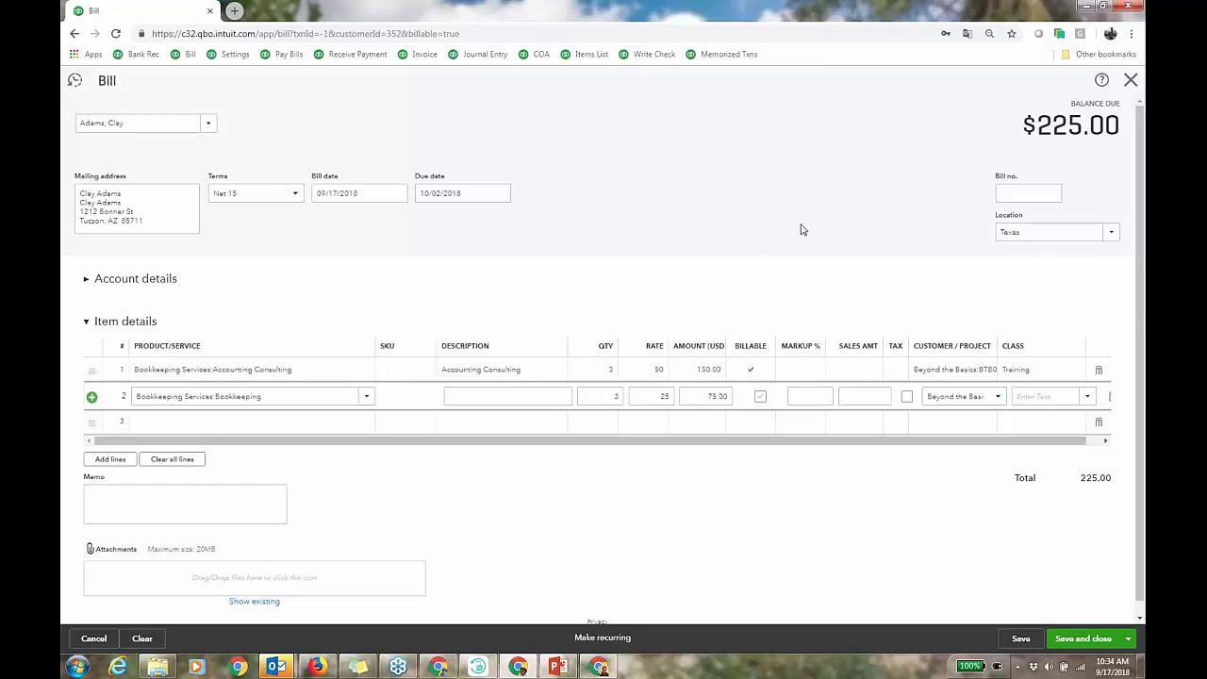
pyautogui.click(760, 396)
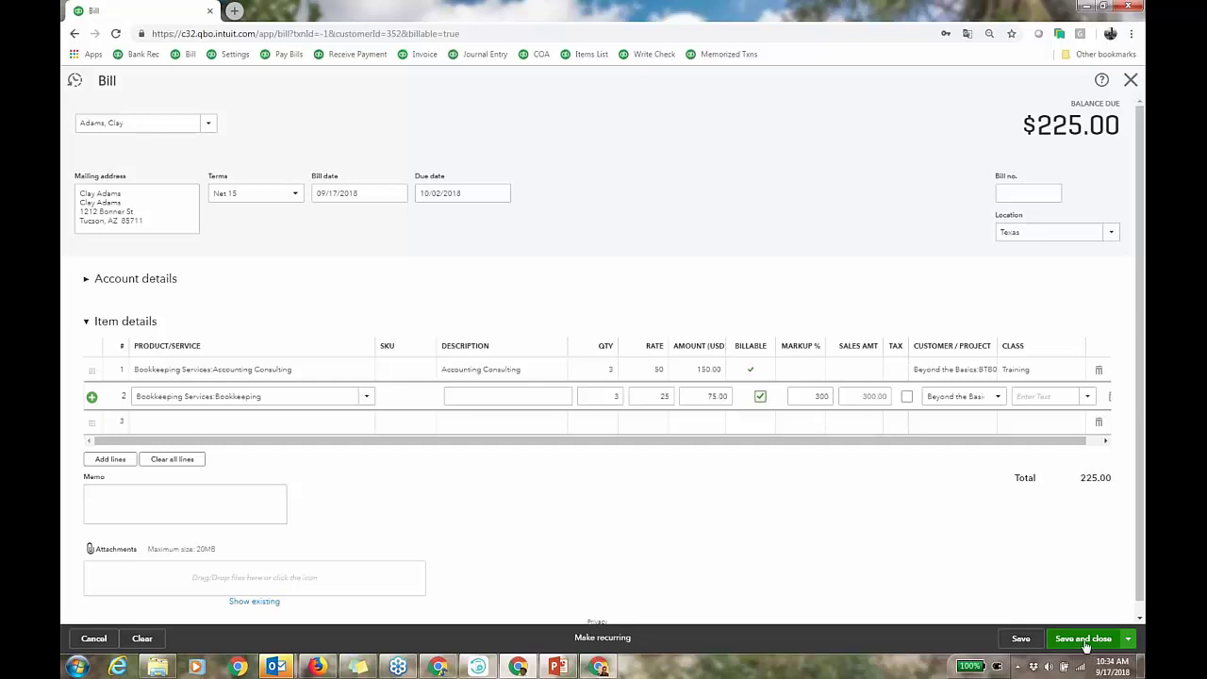
pyautogui.click(1024, 562)
# Step: Save and close the bill, check the project's transactions, then go back to Project reports
pyautogui.hotkey('ctrl', 'alt', 's')
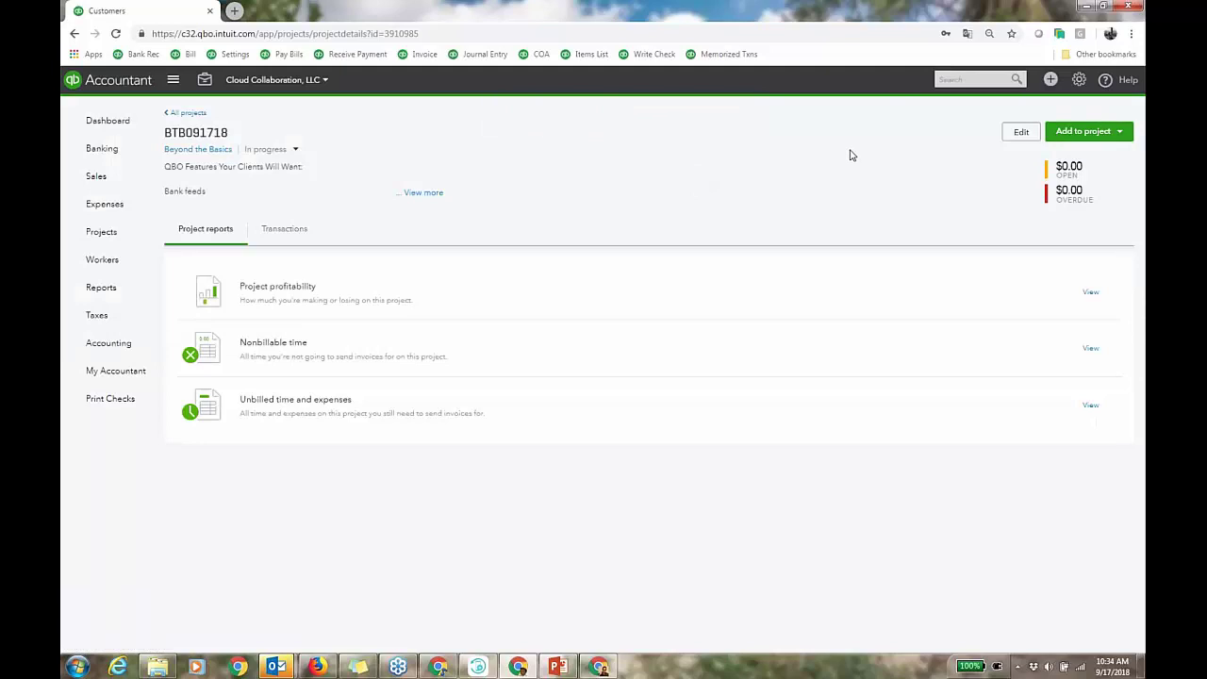
pyautogui.click(294, 234)
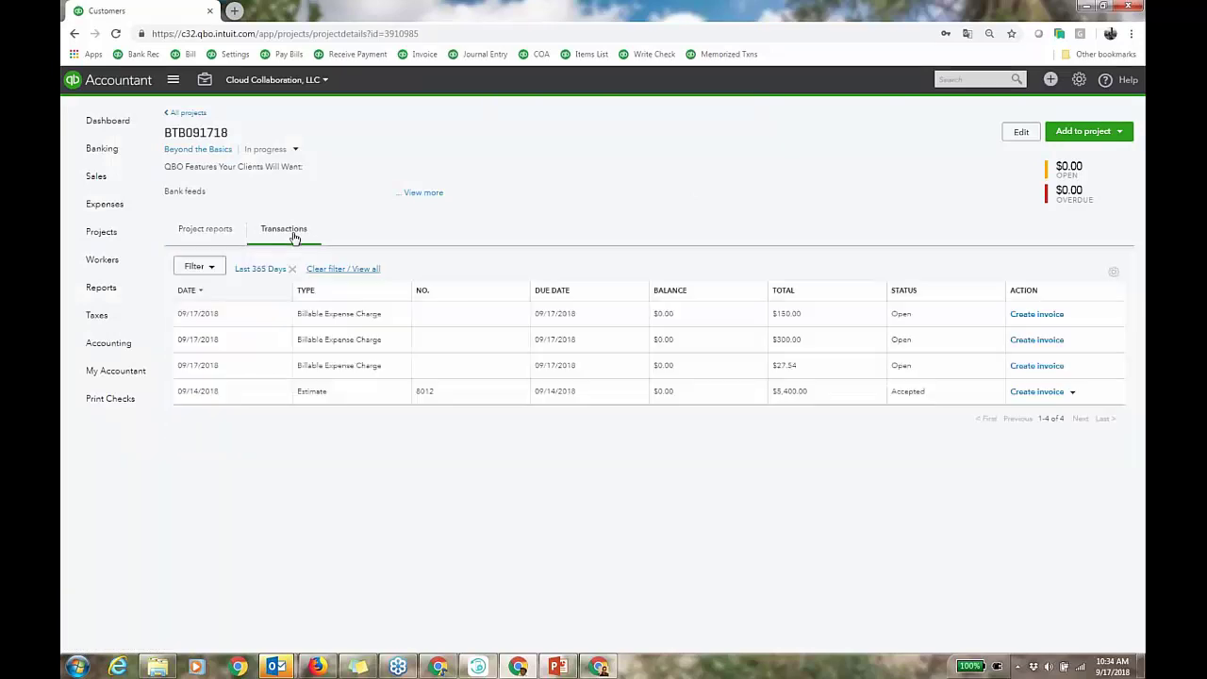
pyautogui.click(220, 232)
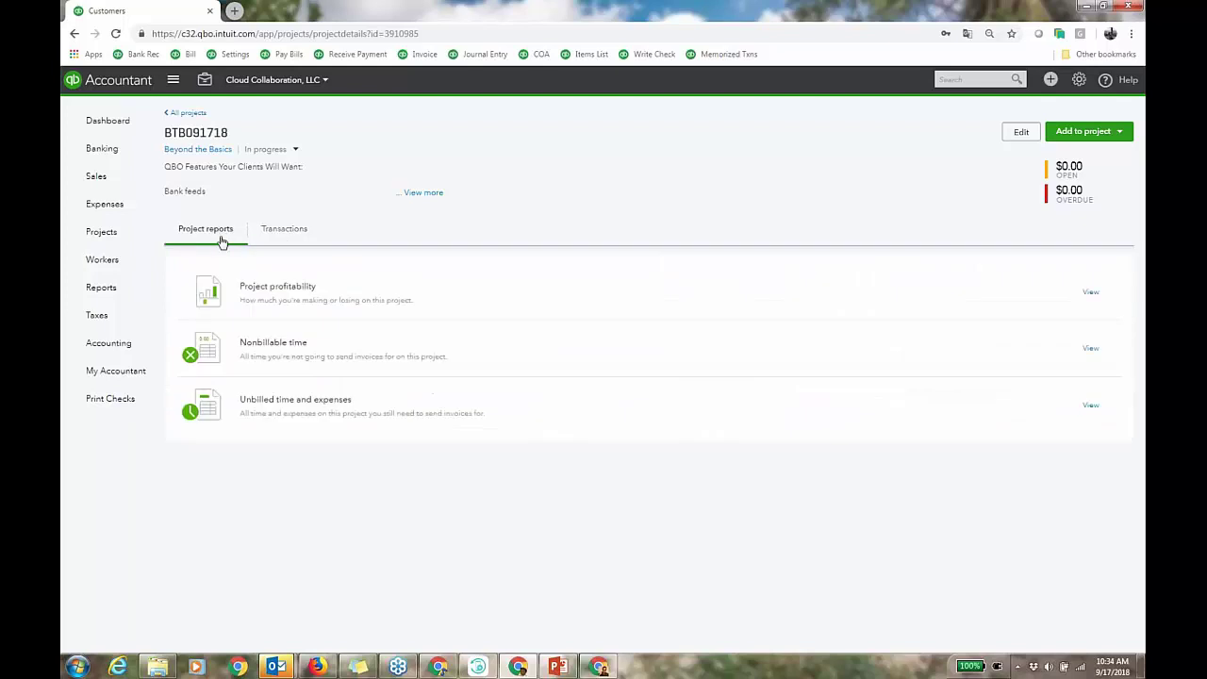
# Step: Review the Project profitability report, then go back to BTB091718's project details
pyautogui.click(279, 293)
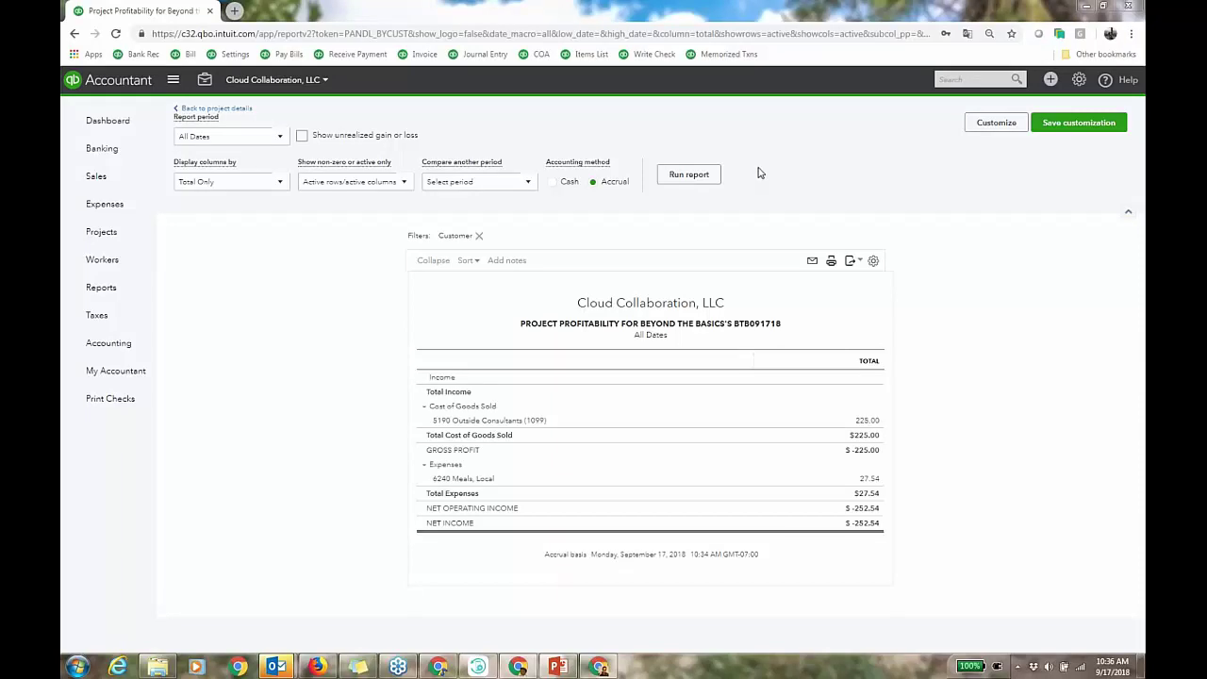
pyautogui.click(231, 110)
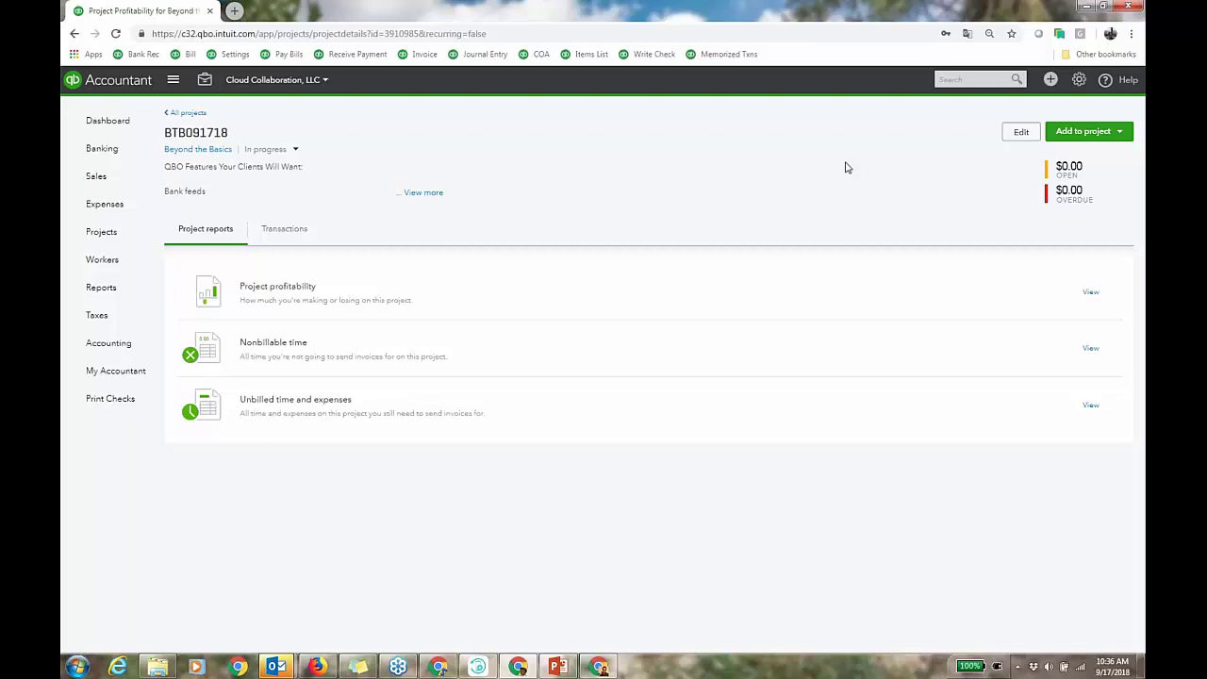
# Step: Start an invoice from estimate #8012 for 50% of each line, $2,700.00
pyautogui.click(307, 230)
pyautogui.click(641, 391)
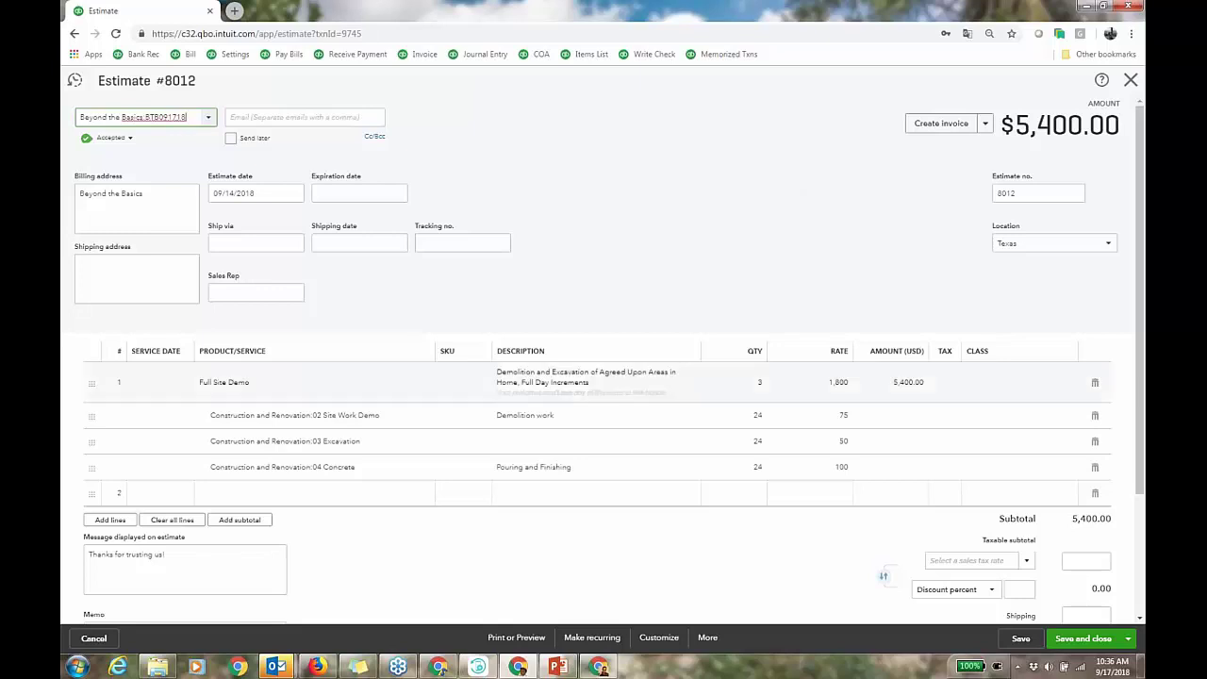
pyautogui.click(942, 128)
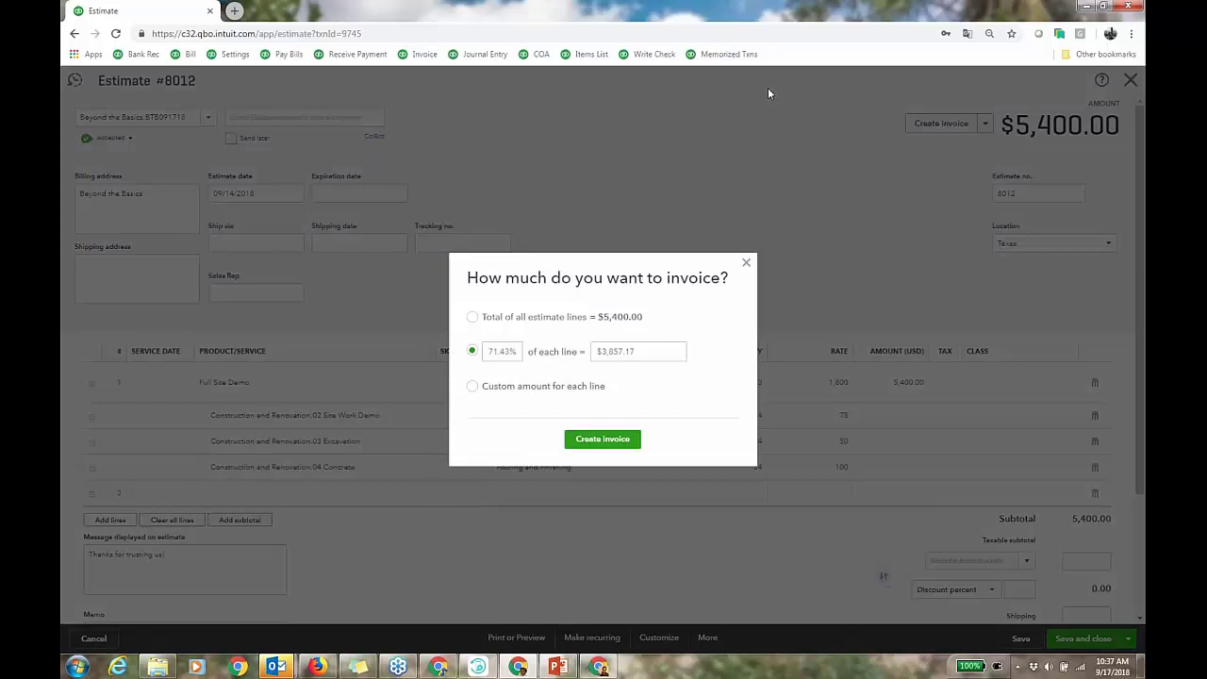
pyautogui.click(499, 351)
pyautogui.write('50')
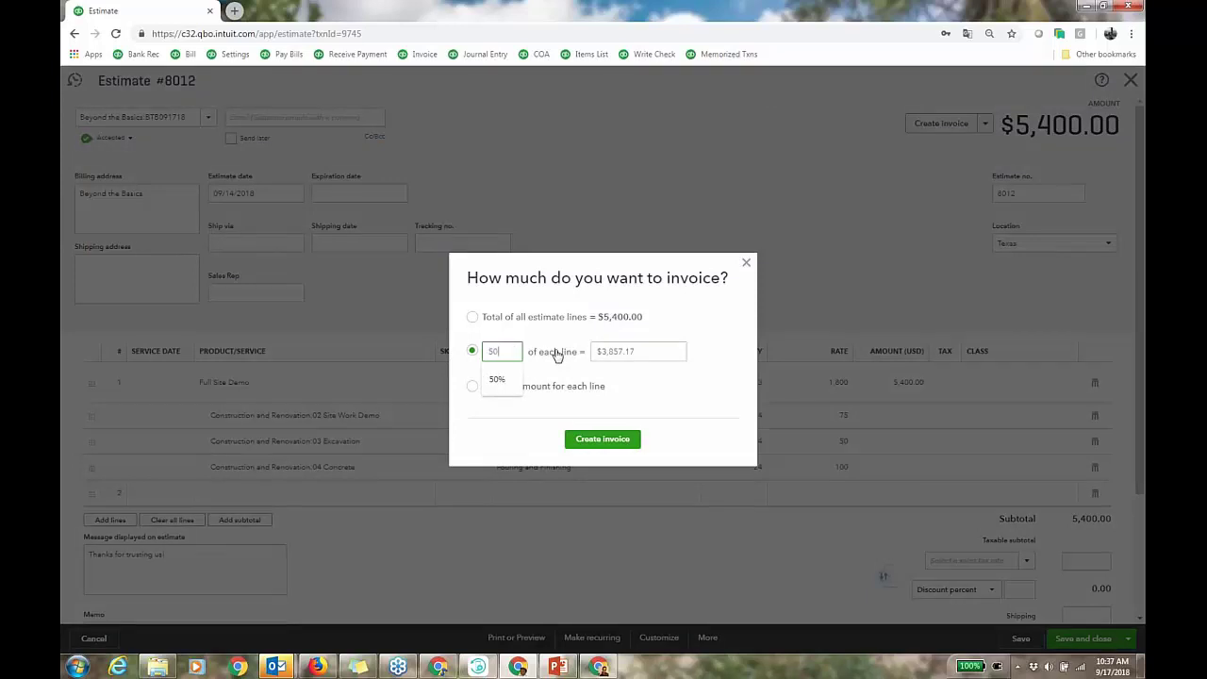
pyautogui.click(498, 379)
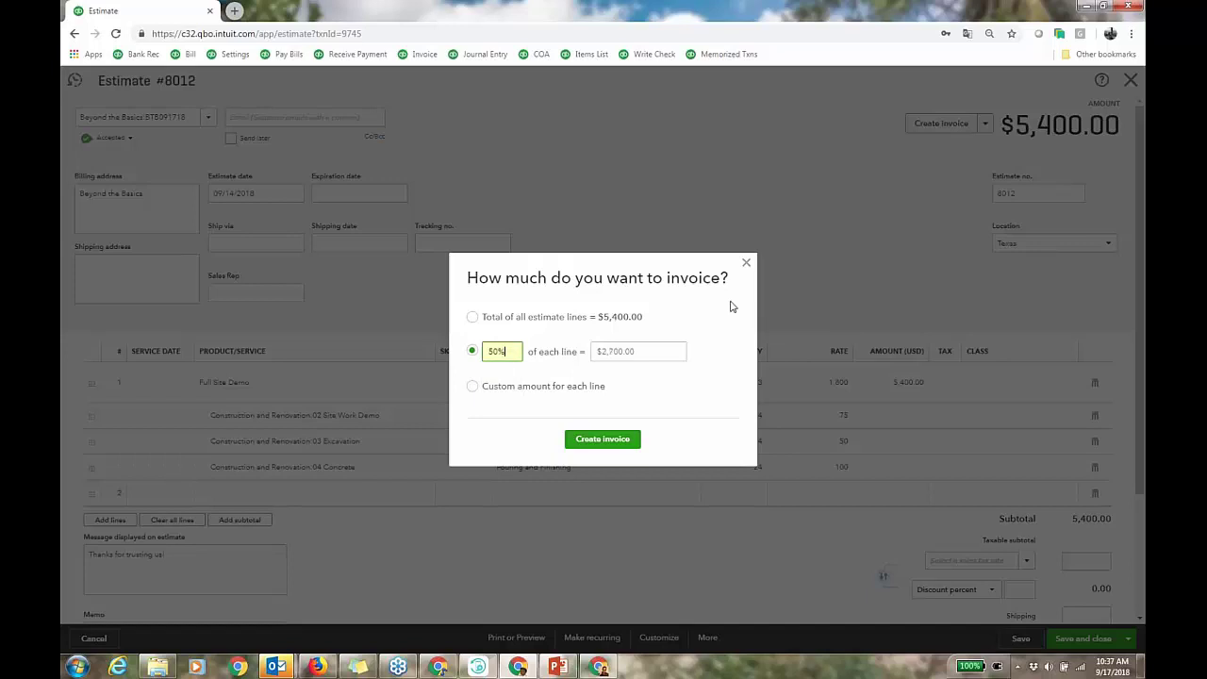
# Step: Create and review invoice L1488 for $2,700.00, then return to the project's reports list
pyautogui.click(602, 438)
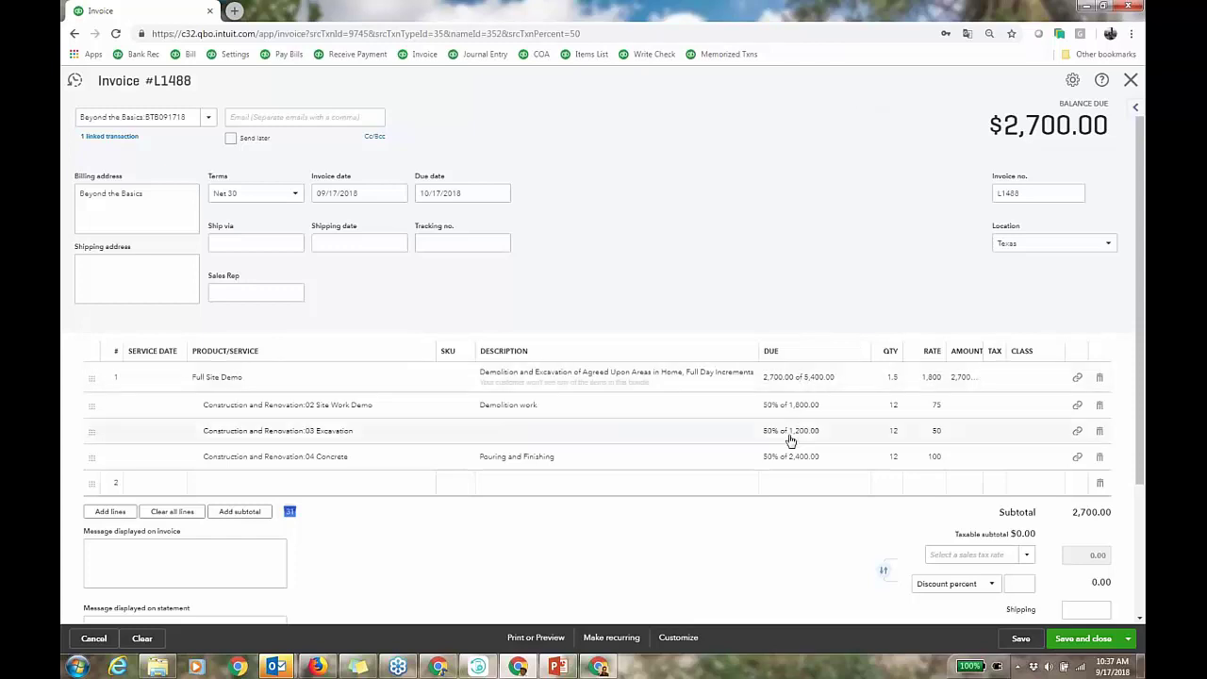
pyautogui.scroll(-2, 603, 377)
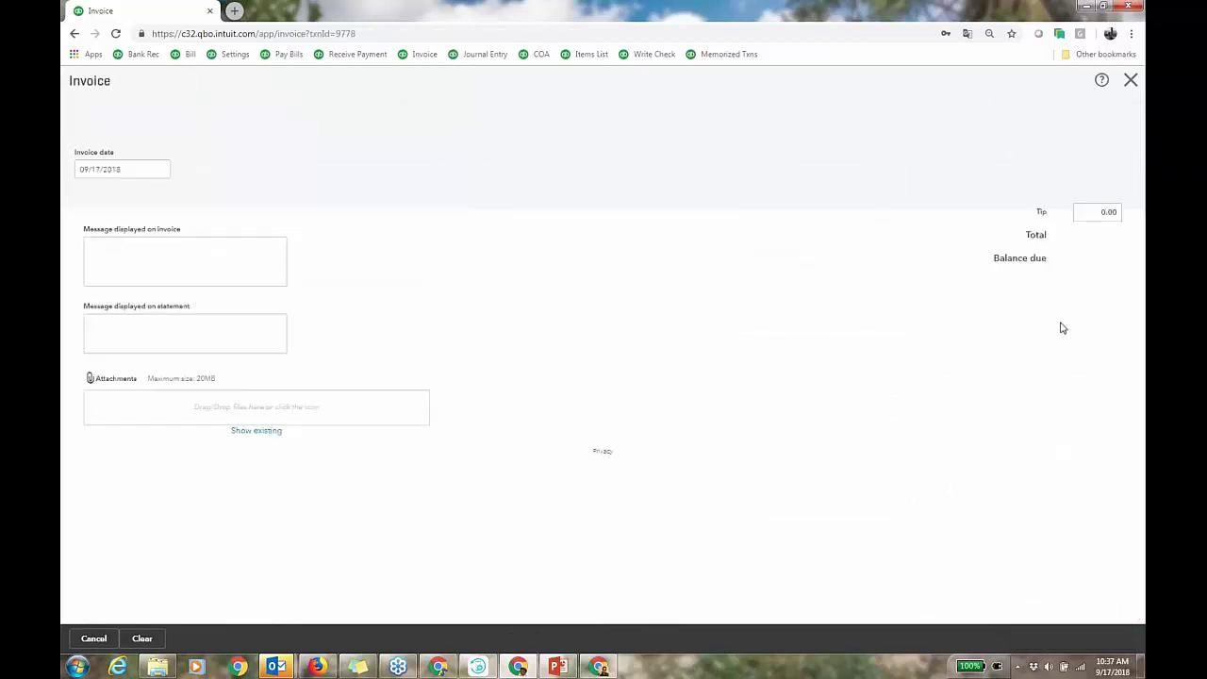
pyautogui.scroll(-2, 1135, 272)
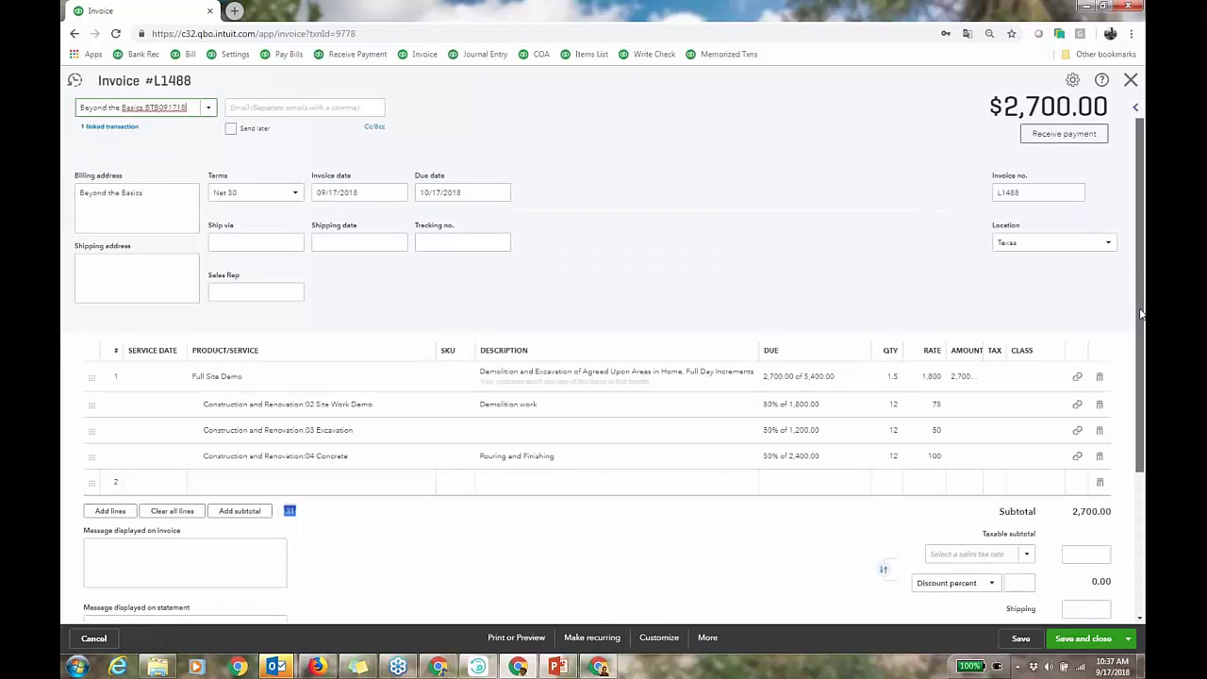
pyautogui.scroll(-1, 1144, 385)
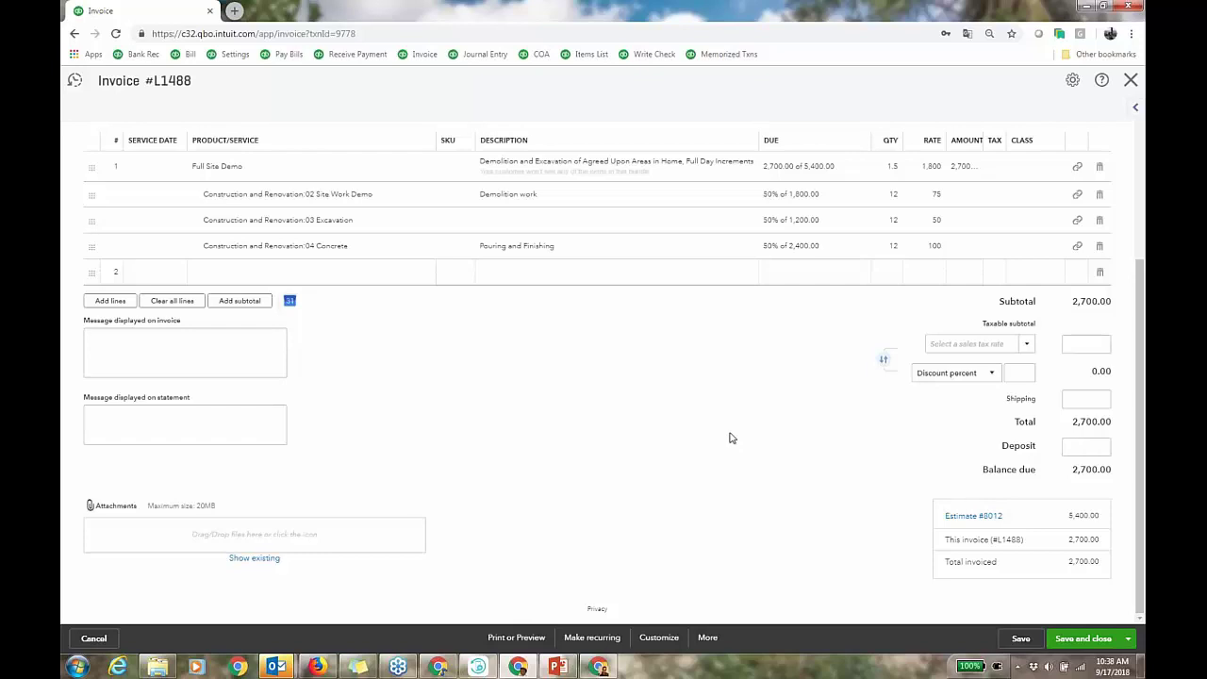
pyautogui.scroll(3, 708, 275)
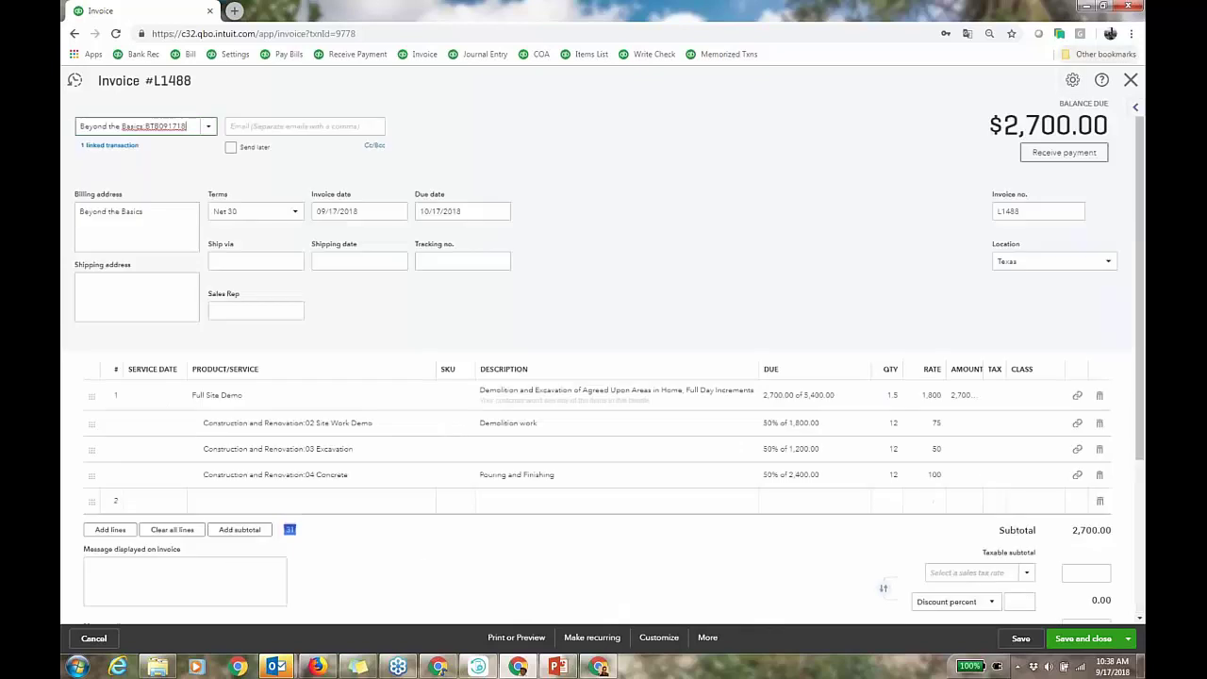
pyautogui.click(1131, 81)
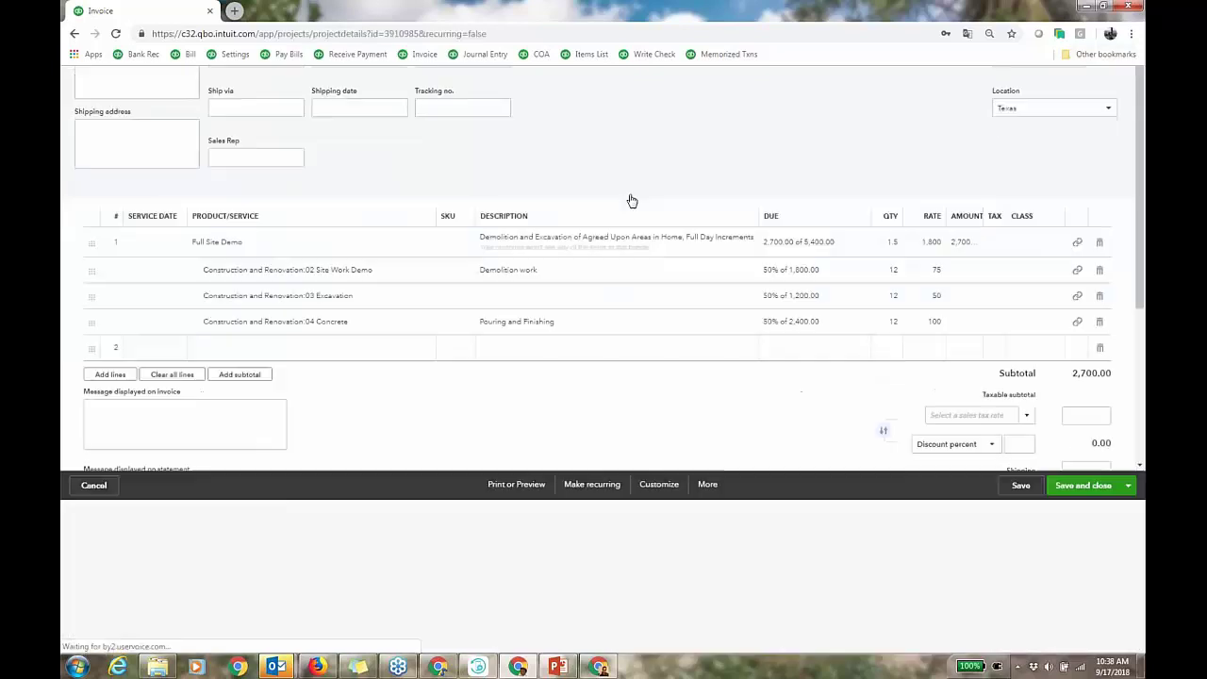
pyautogui.click(221, 234)
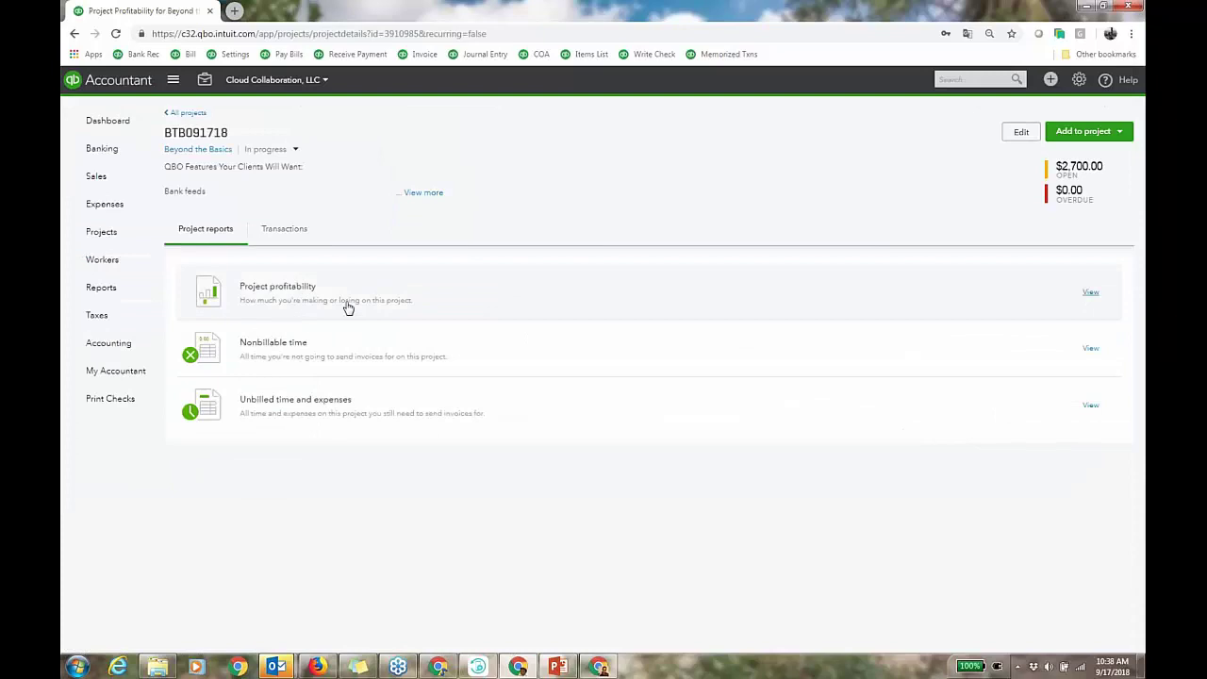
# Step: Open Project profitability for BTB091718, showing $2,700.00 income and $2,447.46 net income
pyautogui.click(348, 307)
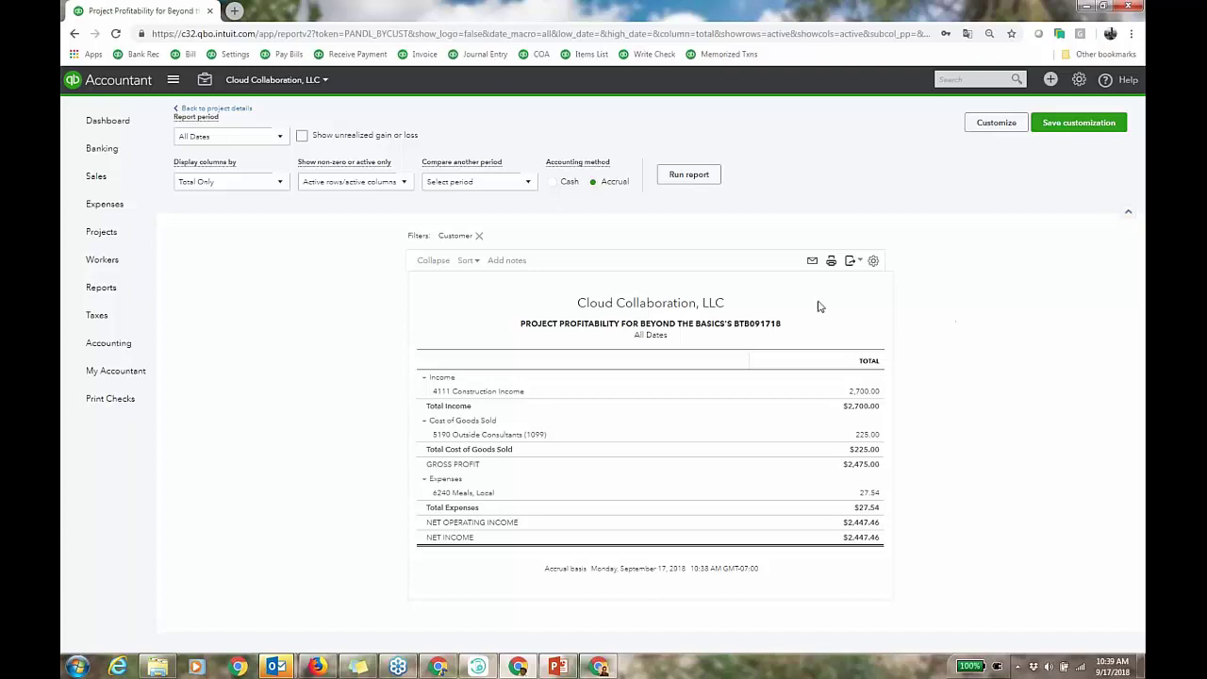
# Step: Go to the Reports page from the left navigation bar
pyautogui.click(116, 288)
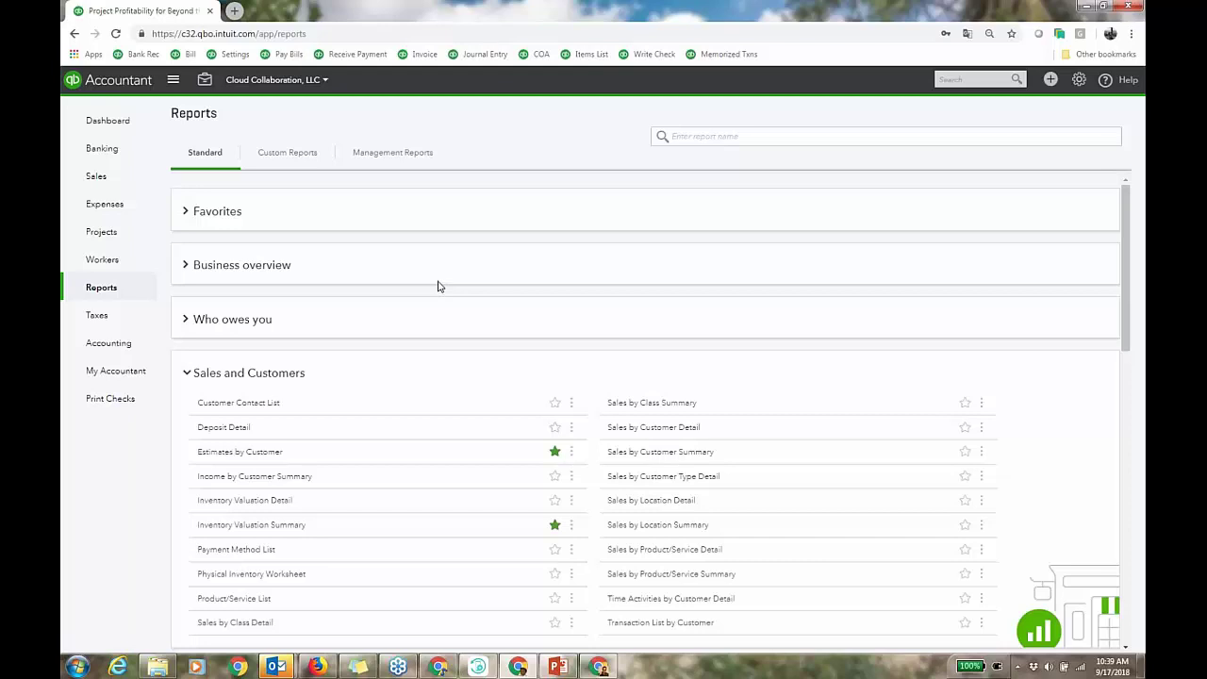
# Step: Run Profit and Loss from Favorites, filtered to customer Beyond the Basics:BTB091718
pyautogui.click(226, 223)
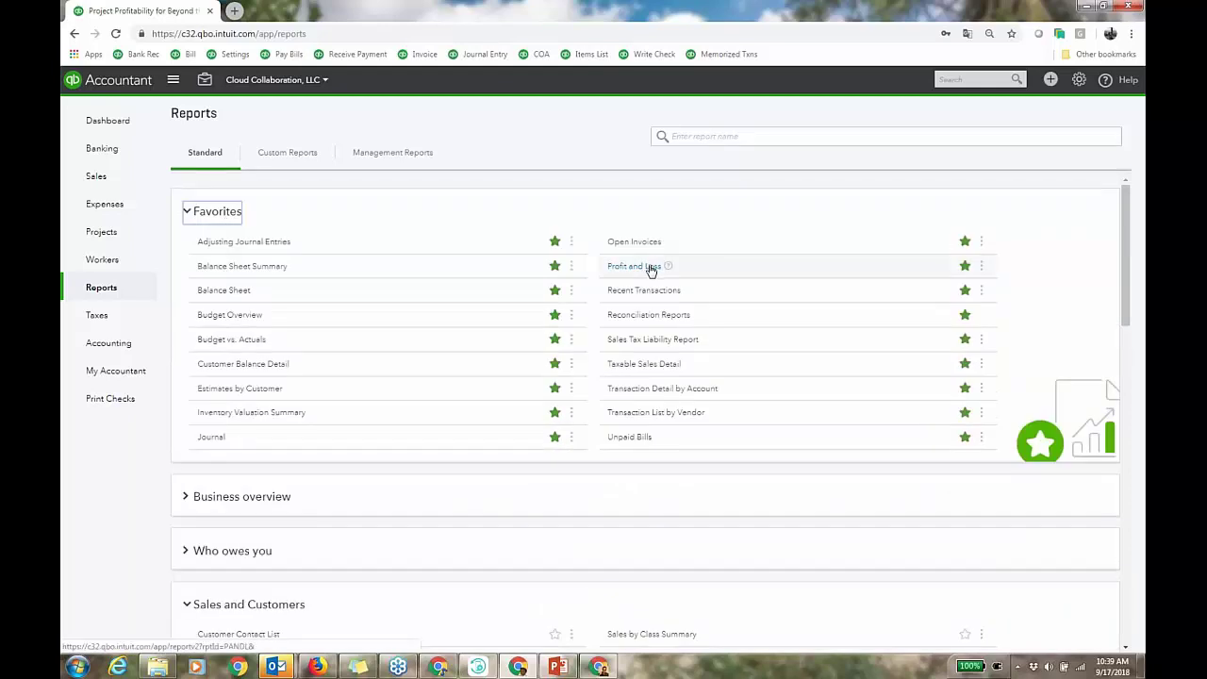
pyautogui.click(649, 267)
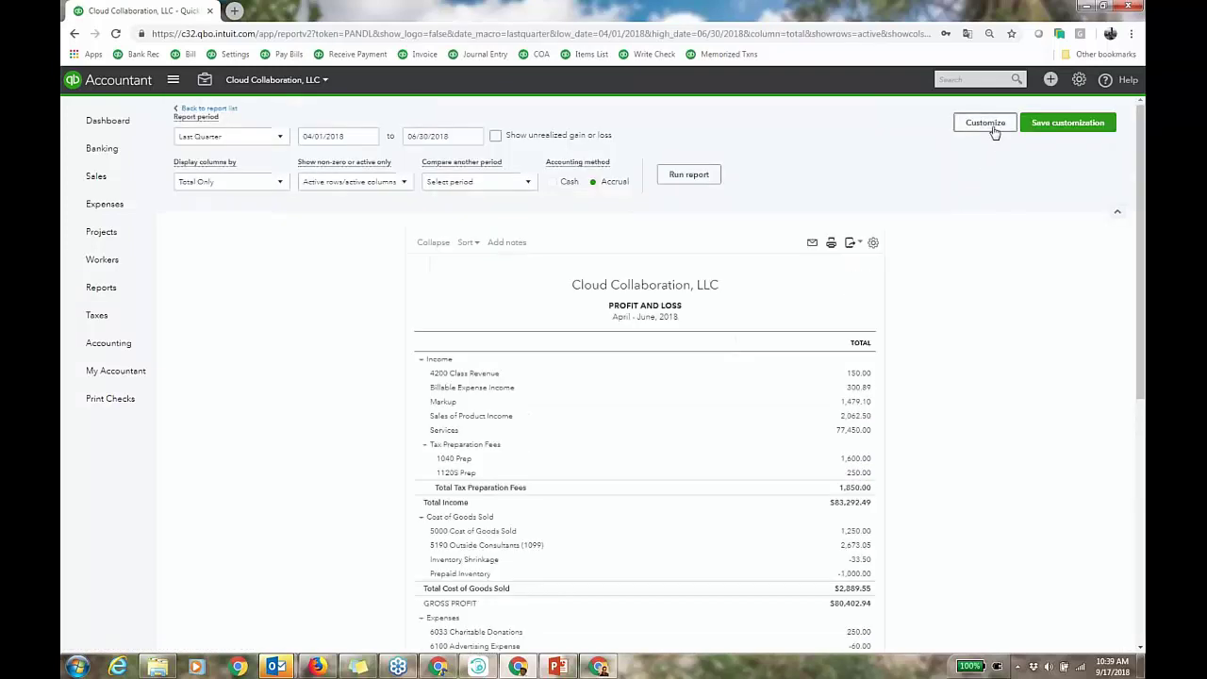
pyautogui.click(992, 129)
pyautogui.click(851, 361)
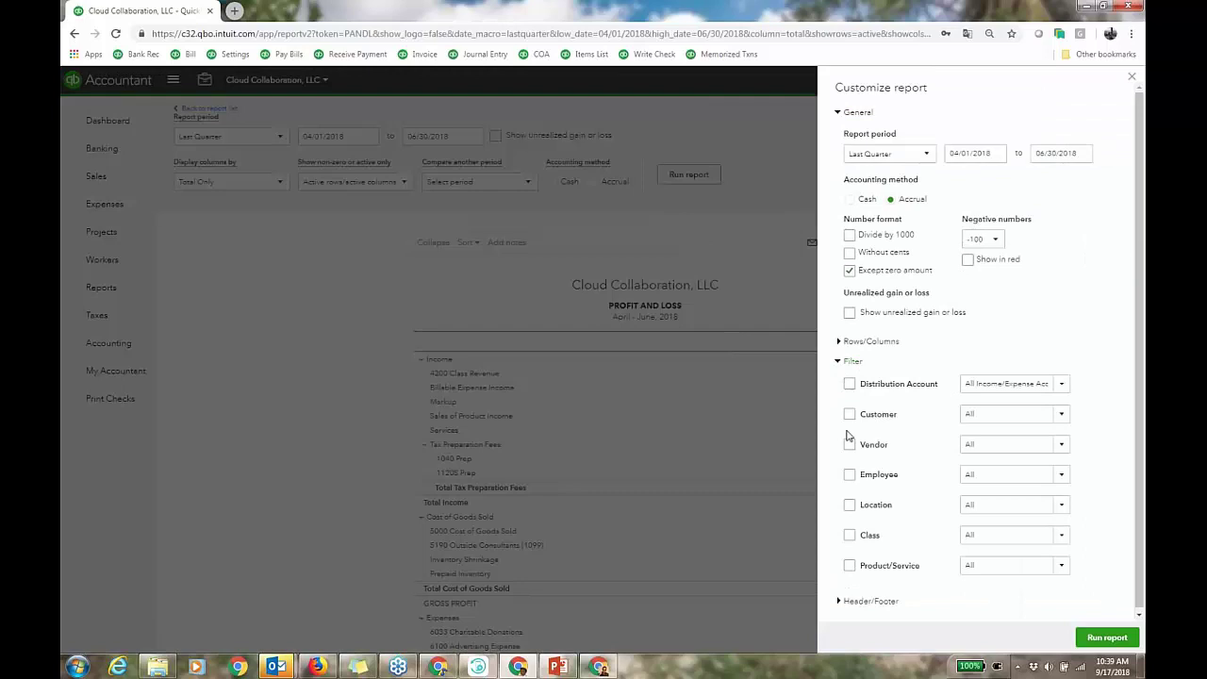
pyautogui.click(850, 415)
pyautogui.click(1057, 390)
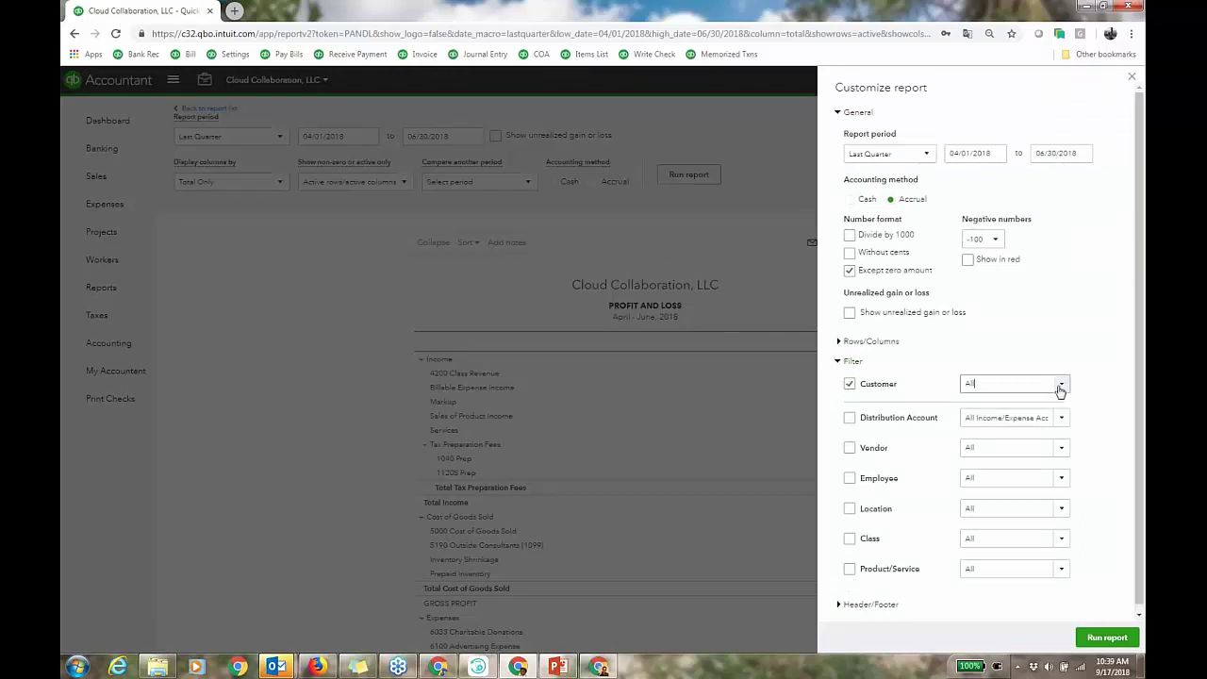
pyautogui.click(1059, 387)
pyautogui.scroll(-3, 1066, 414)
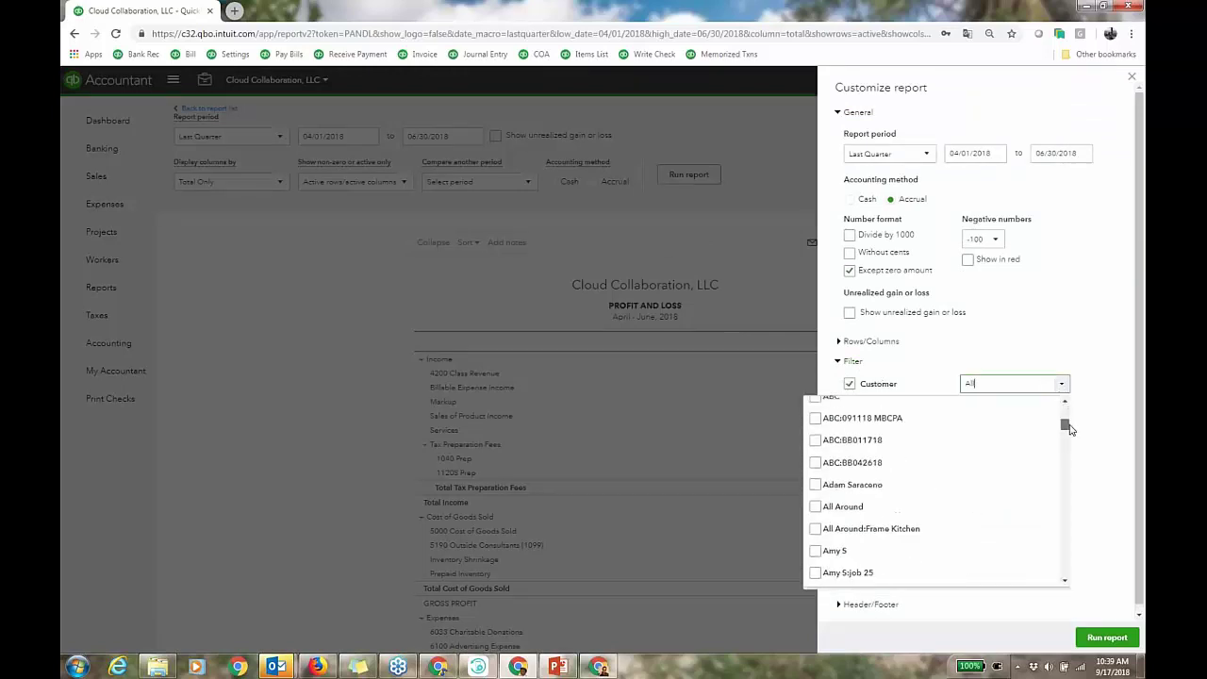
pyautogui.scroll(1, 842, 435)
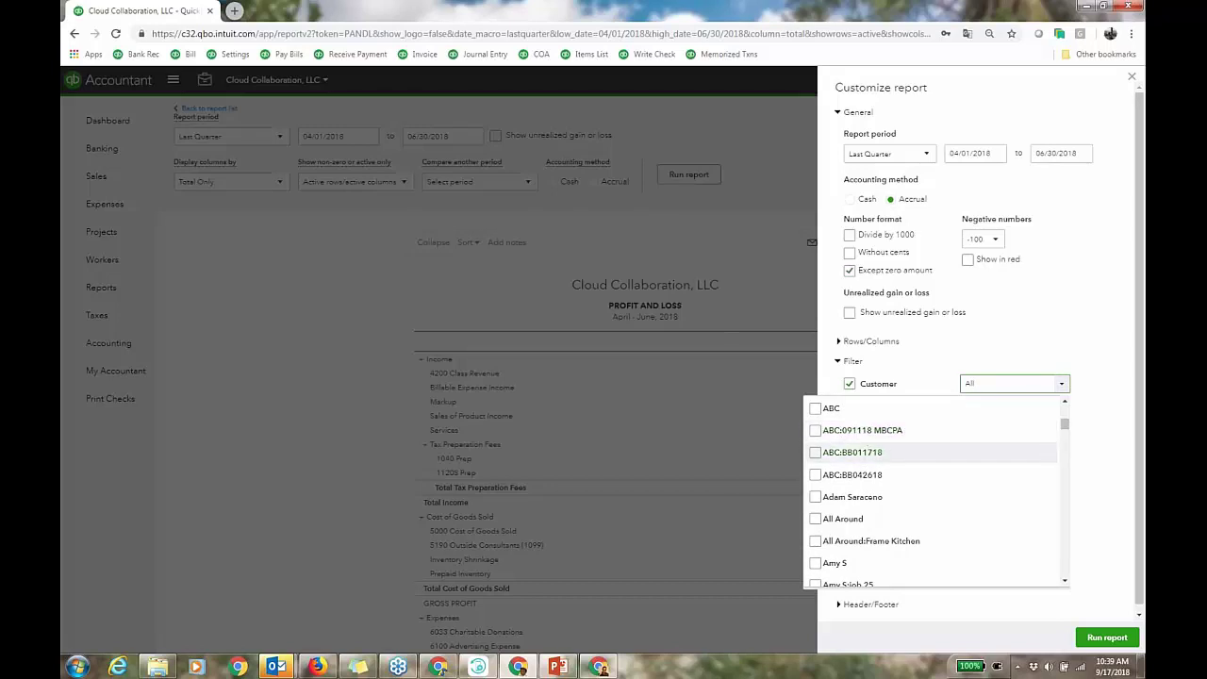
pyautogui.moveTo(1062, 425); pyautogui.dragTo(1072, 460)
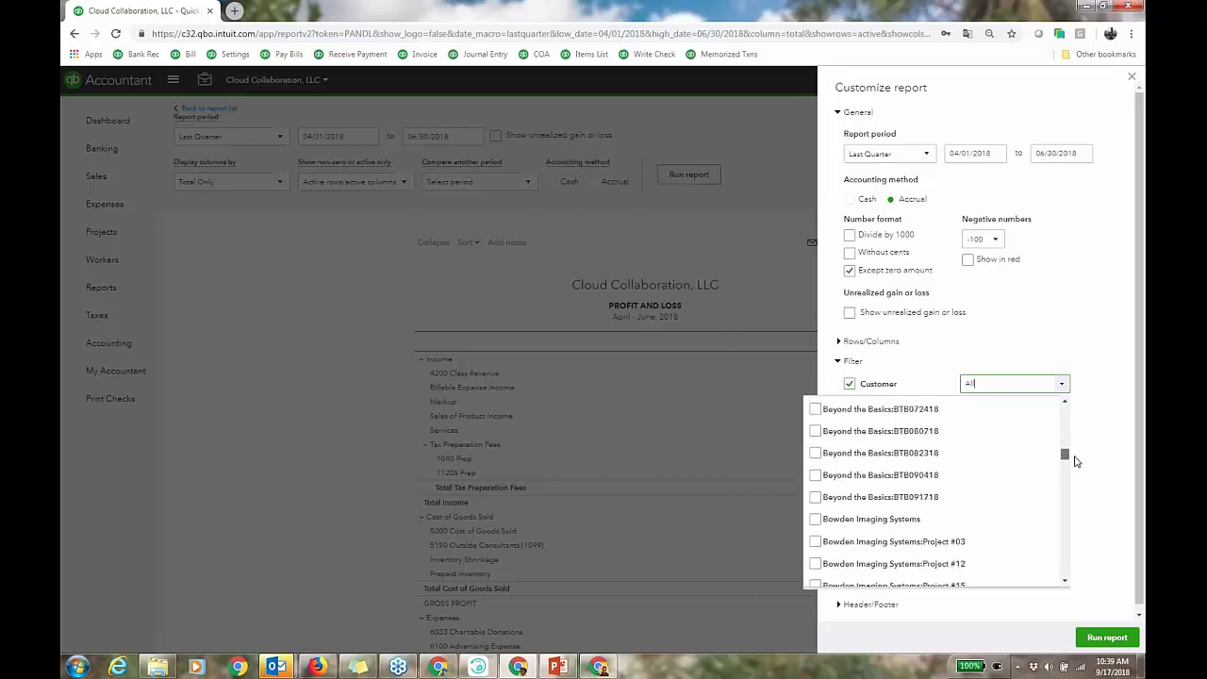
pyautogui.click(915, 498)
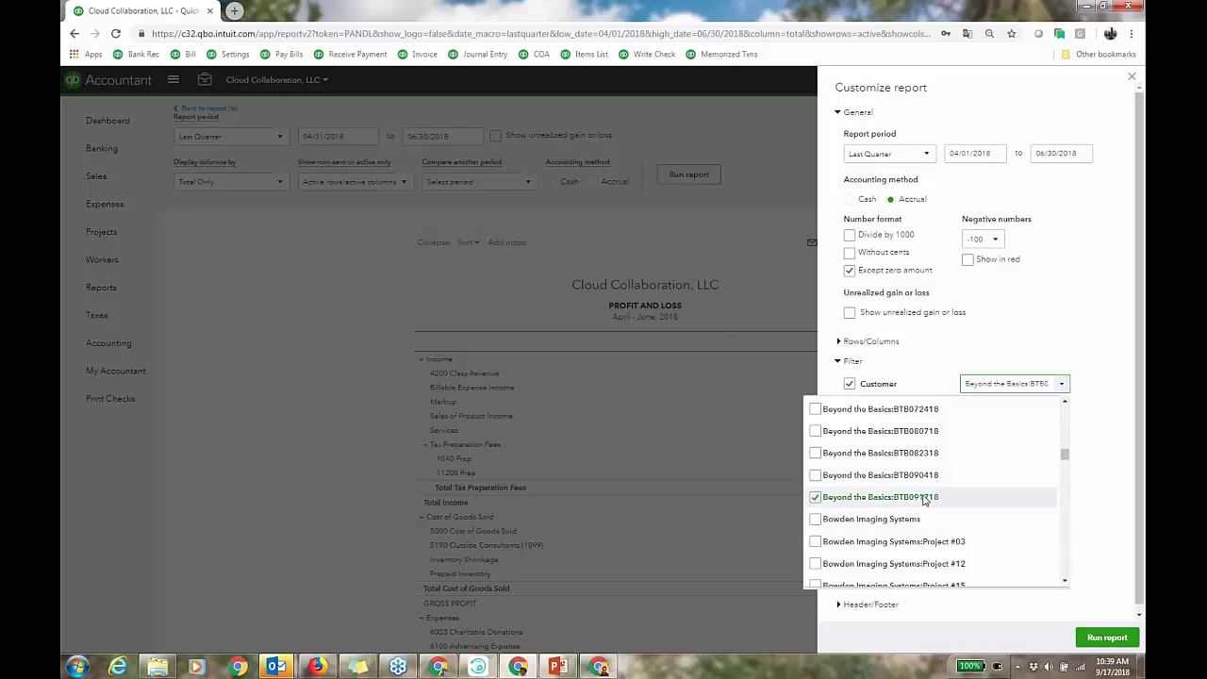
pyautogui.click(1105, 638)
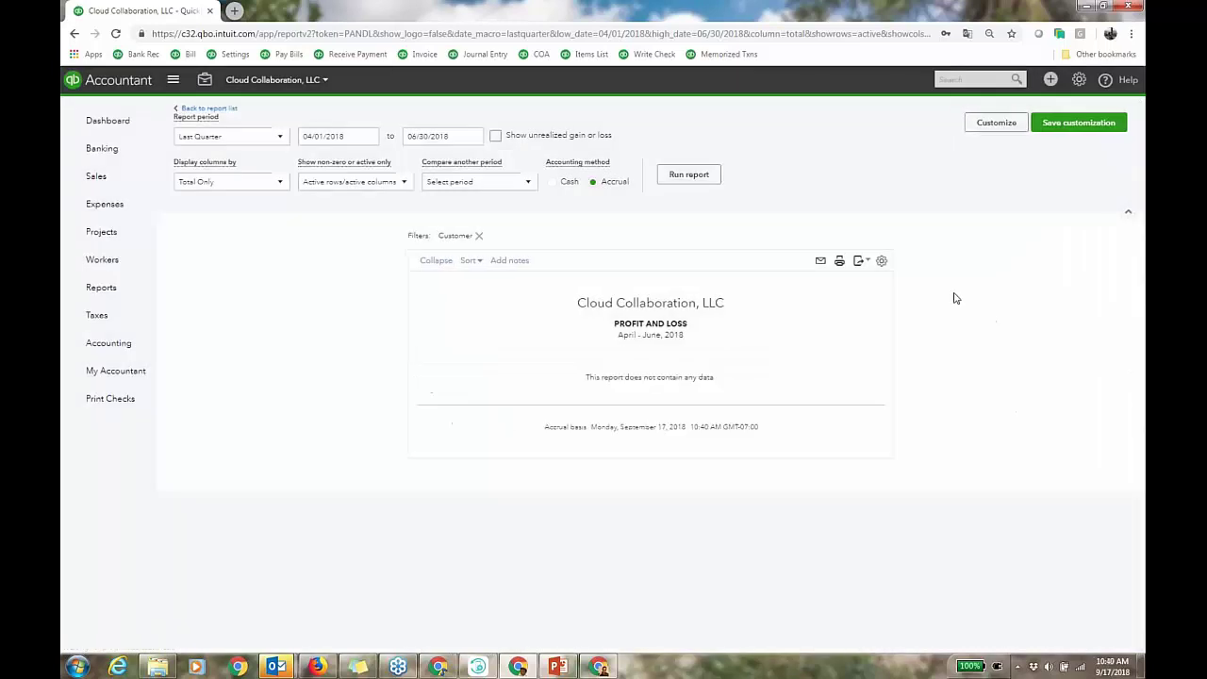
# Step: Rerun the filtered Profit and Loss for Today, showing $2,700.00 income, then go to Projects
pyautogui.click(279, 137)
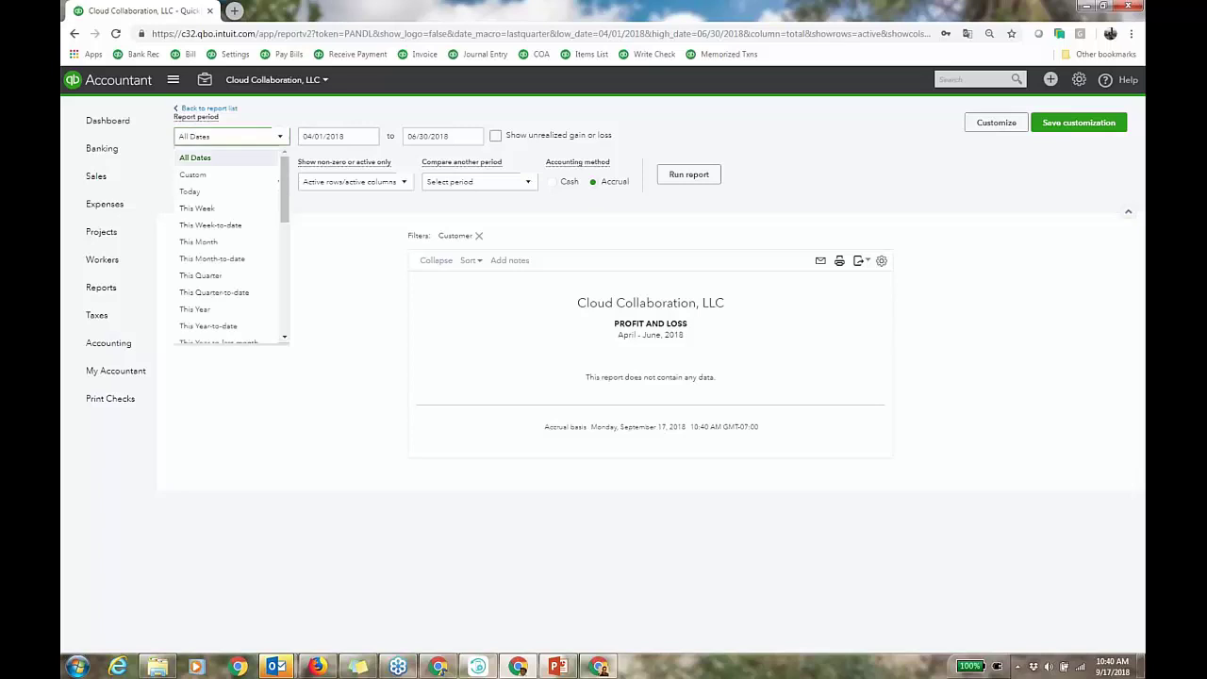
pyautogui.click(235, 192)
pyautogui.click(695, 179)
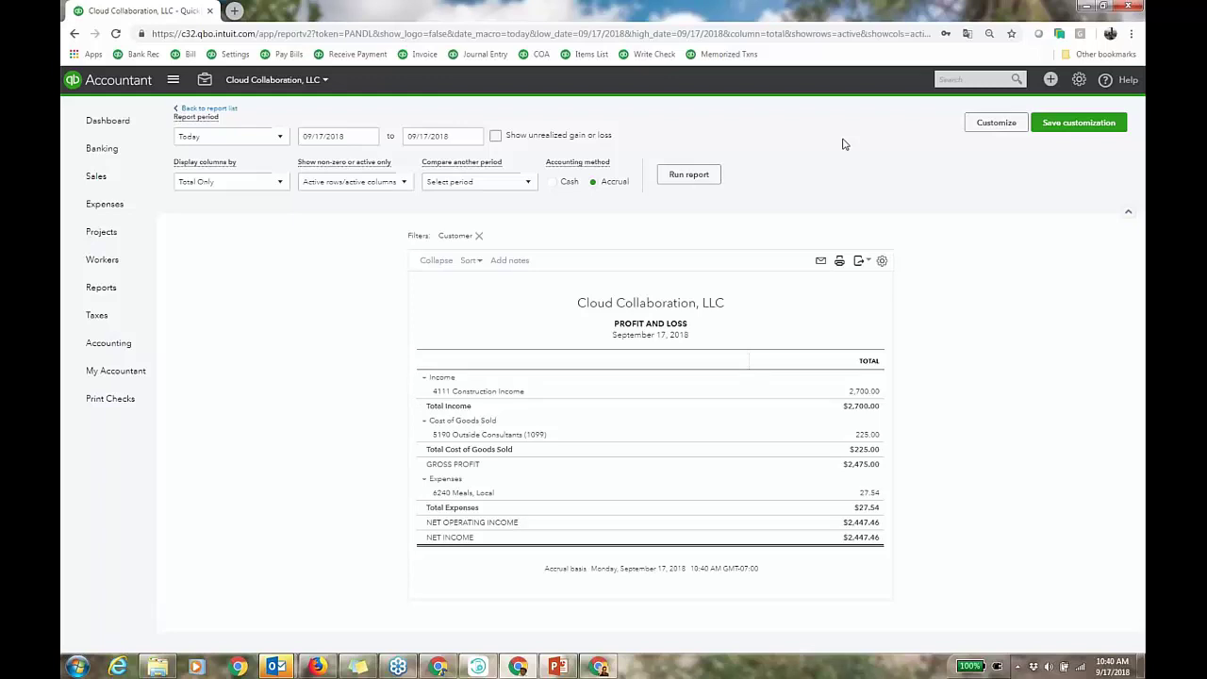
pyautogui.click(104, 233)
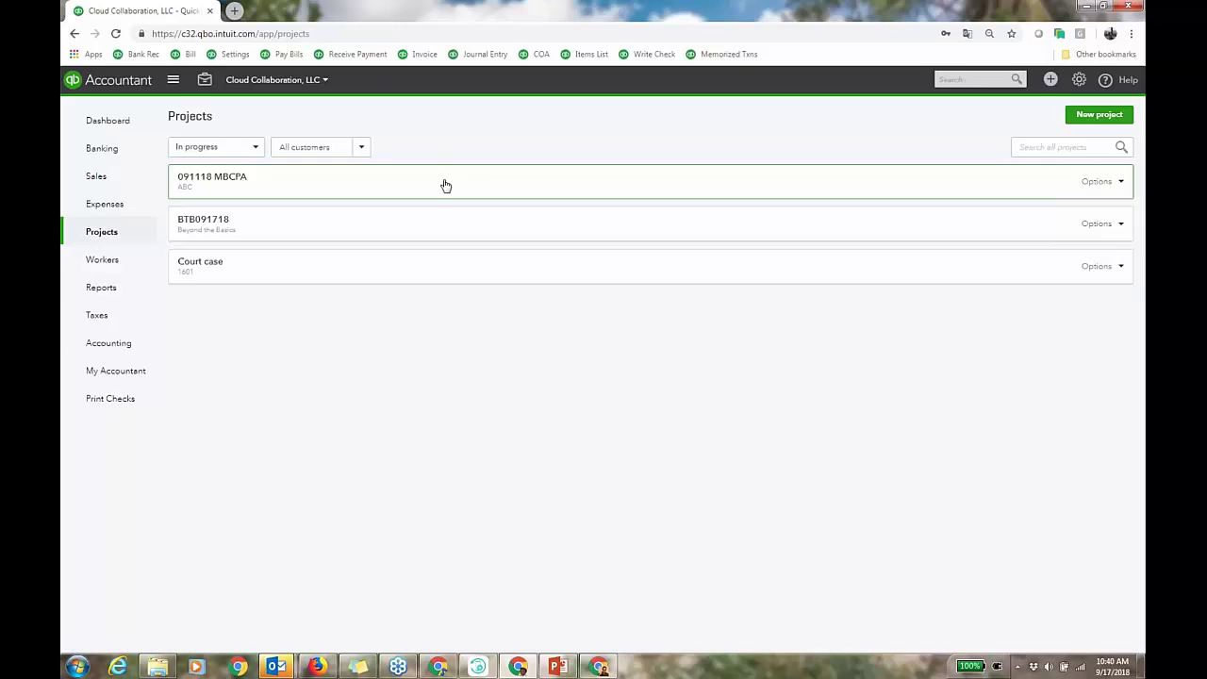
# Step: Open sub-customer 1601 under AAG Product Specialists and view its customer information without changes
pyautogui.click(419, 229)
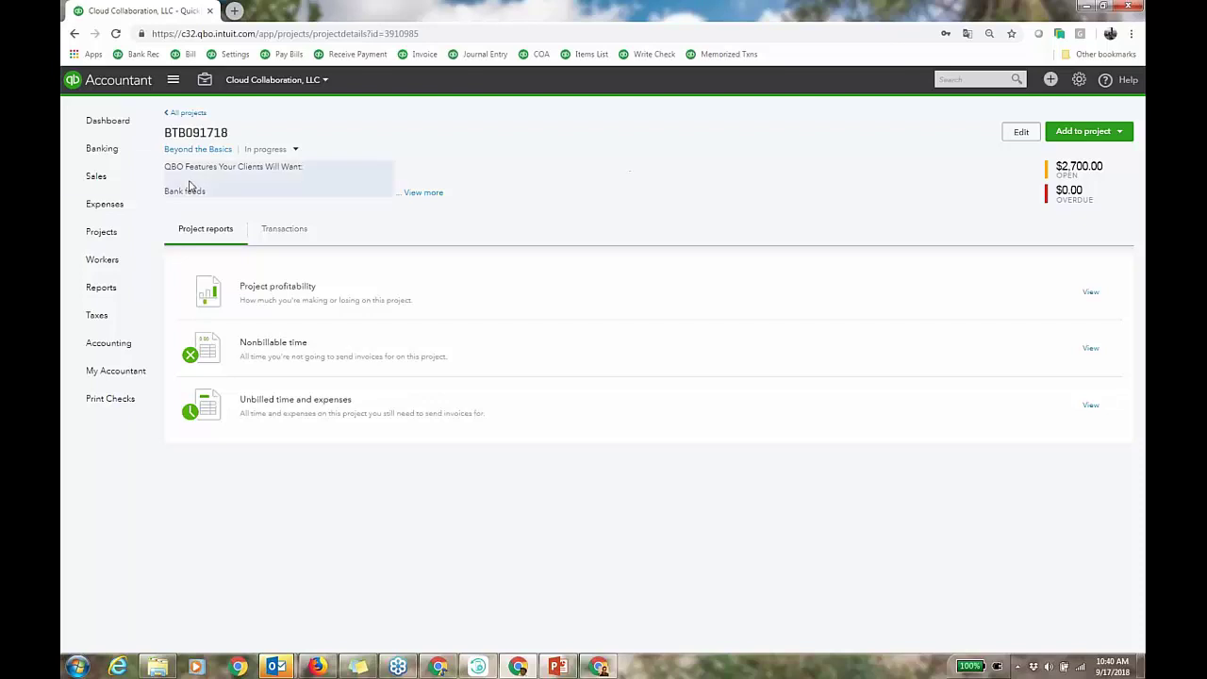
pyautogui.moveTo(97, 177)
pyautogui.click(188, 228)
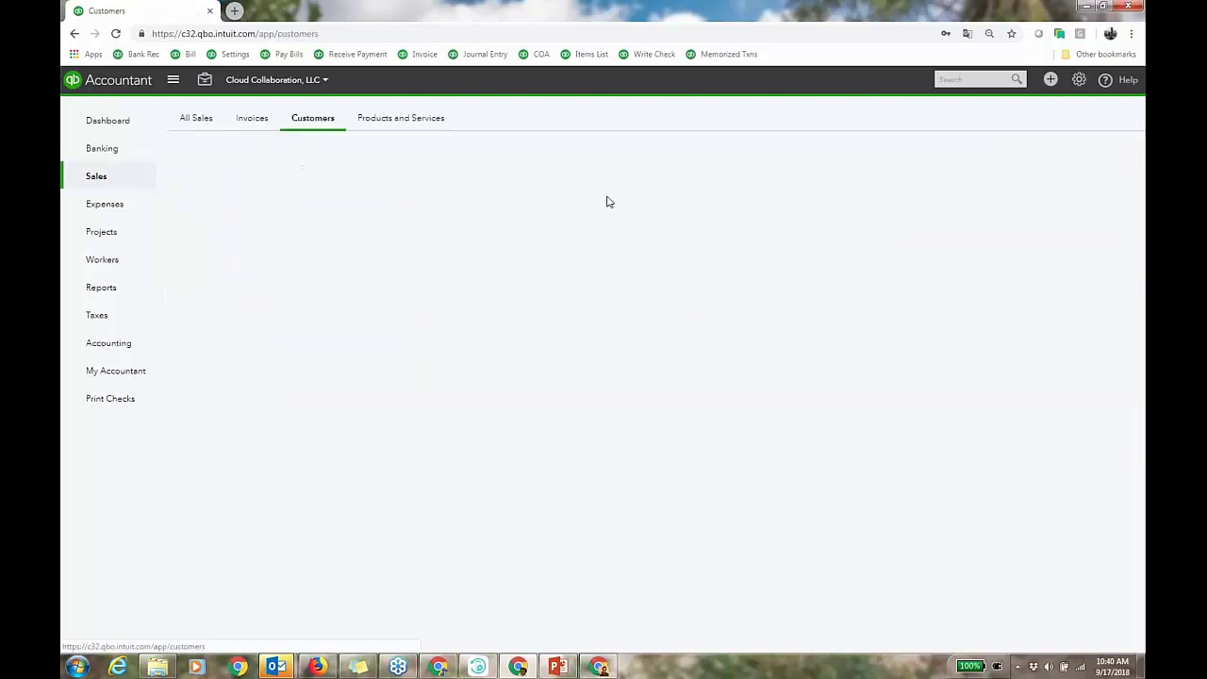
pyautogui.scroll(-5, 607, 198)
pyautogui.scroll(5, 954, 241)
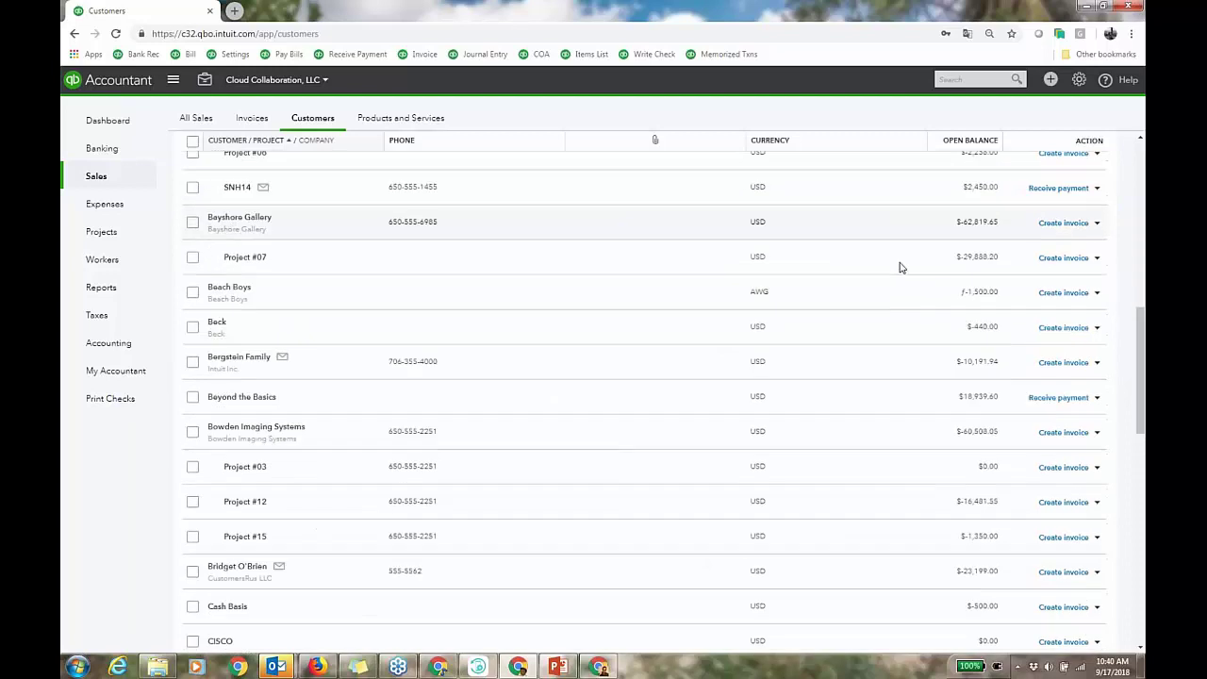
pyautogui.click(233, 345)
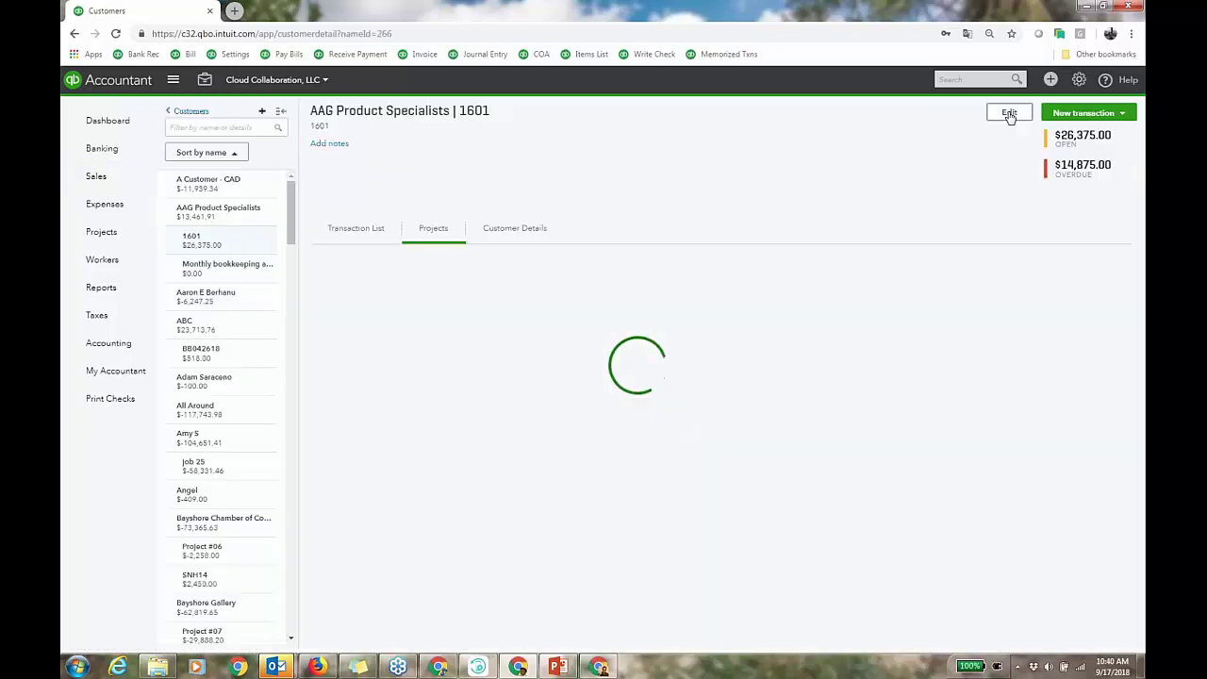
pyautogui.click(1009, 112)
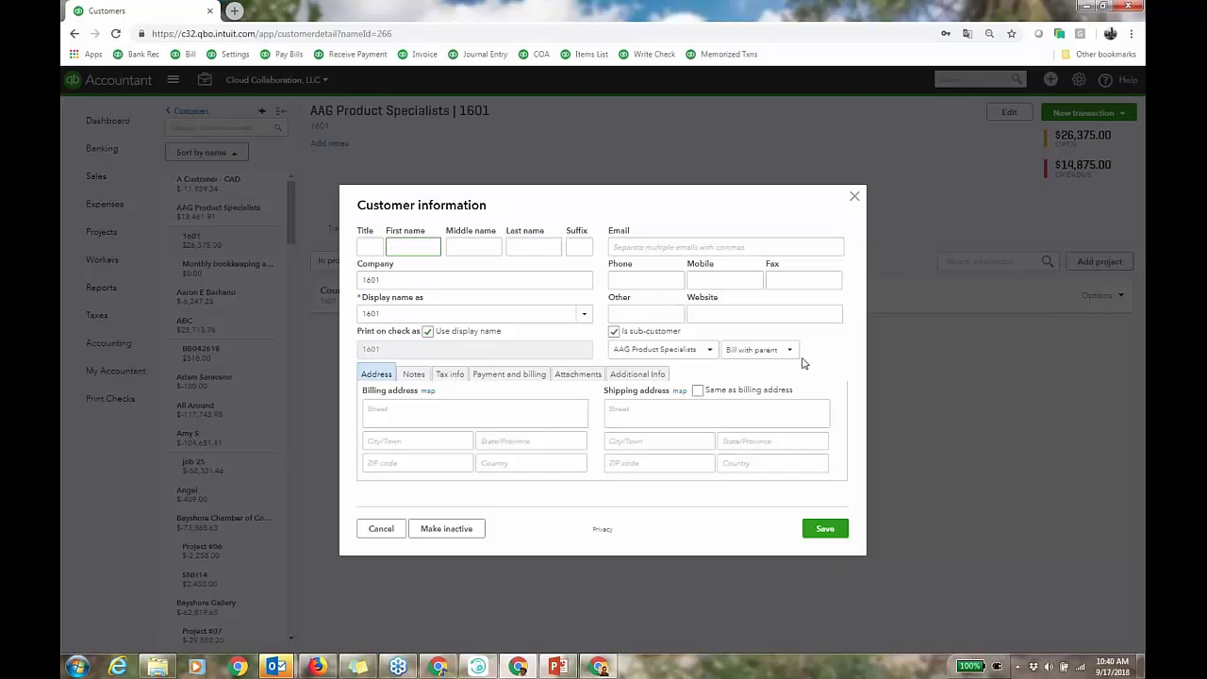
pyautogui.click(368, 530)
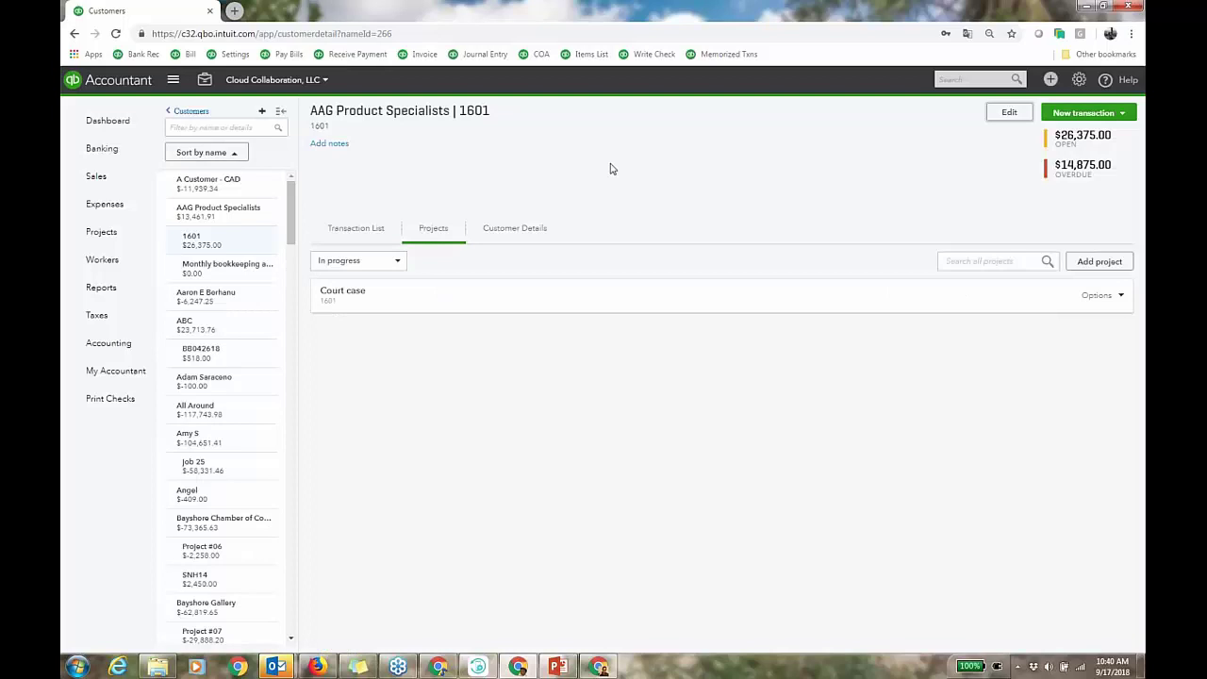
# Step: Show the Projects list (091118 MBCPA, BTB091718, Court case) and bring up the gear menu
pyautogui.click(112, 234)
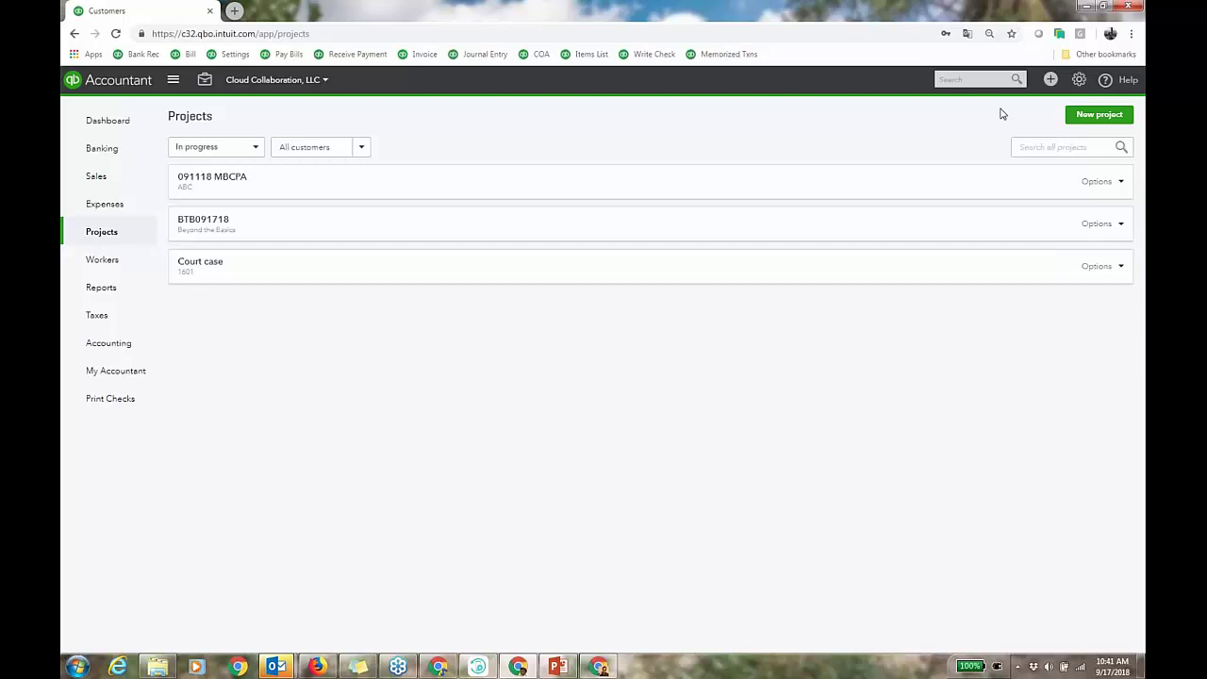
pyautogui.click(1079, 83)
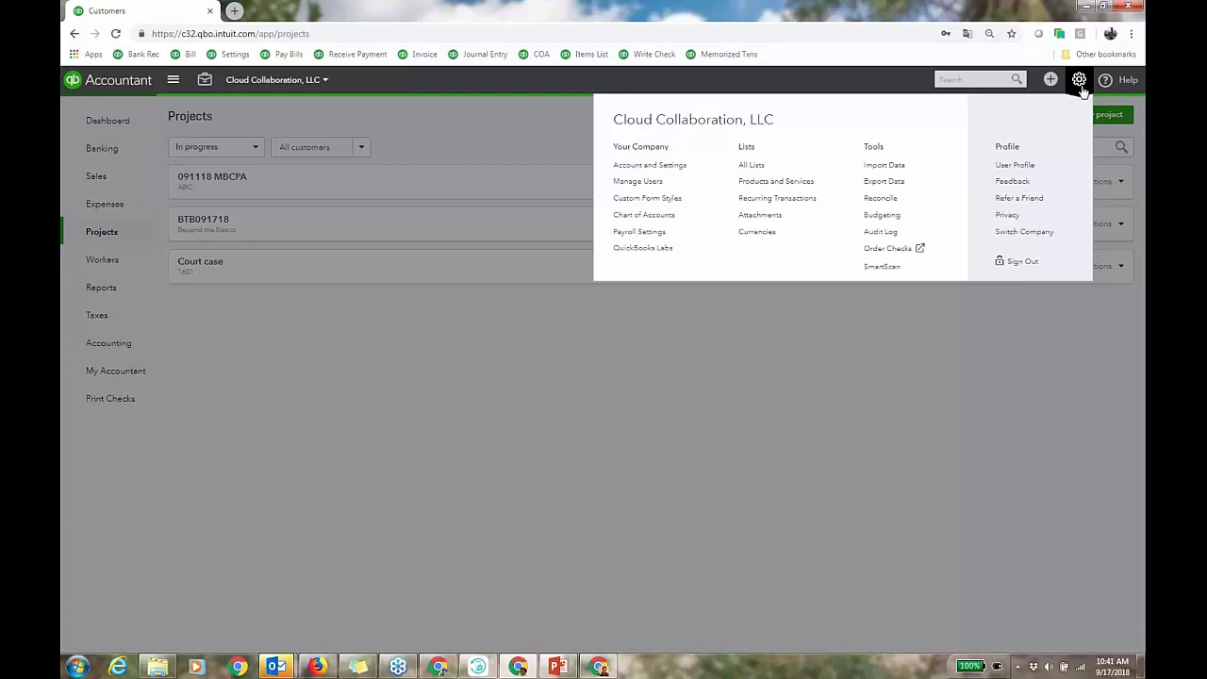
# Step: Open Recurring Transactions and edit the weekly SNH14 recurring invoice template
pyautogui.click(787, 199)
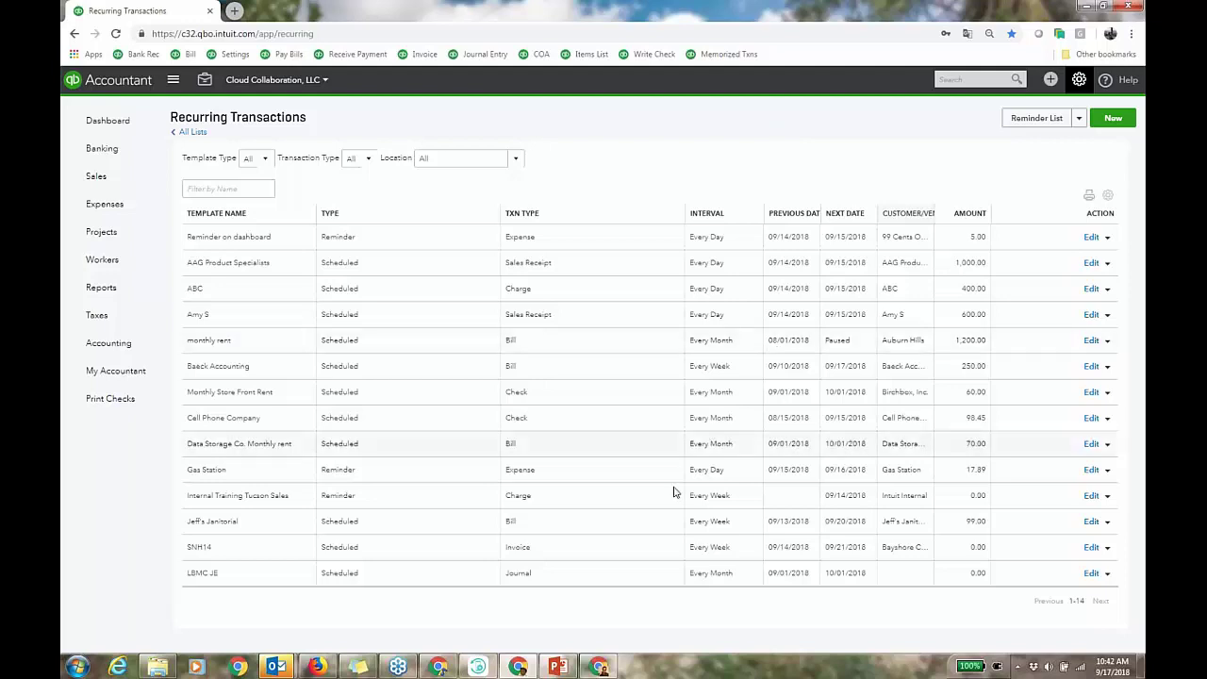
pyautogui.click(1091, 547)
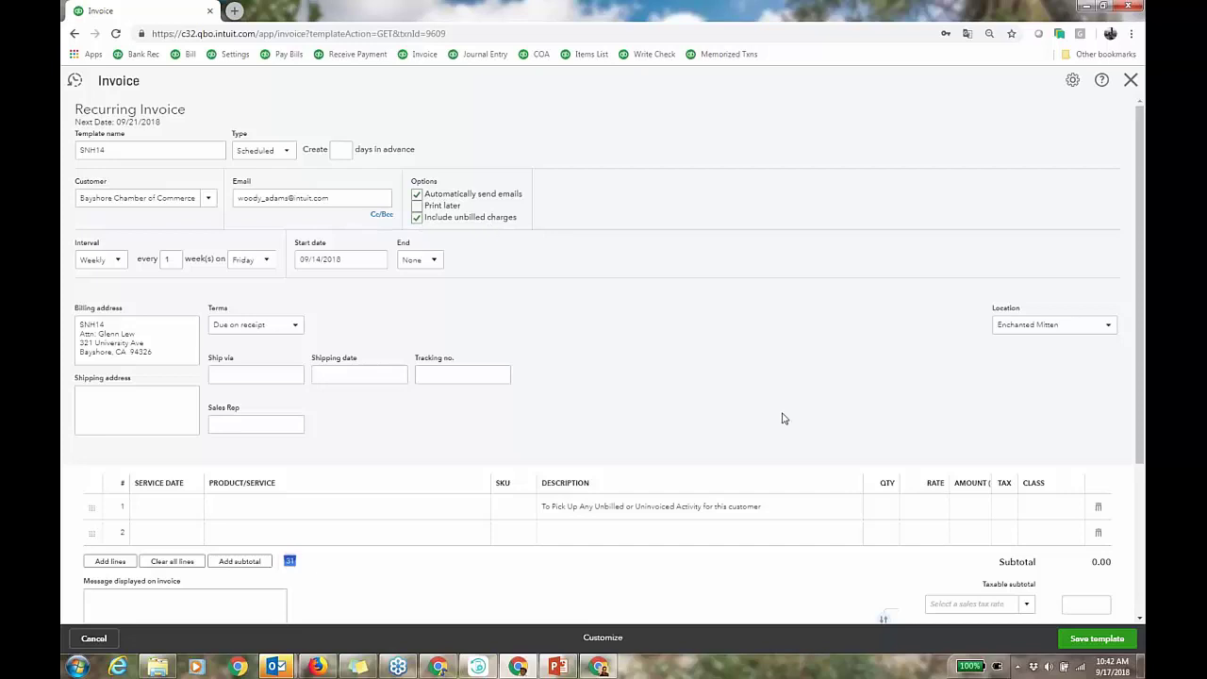
pyautogui.click(659, 504)
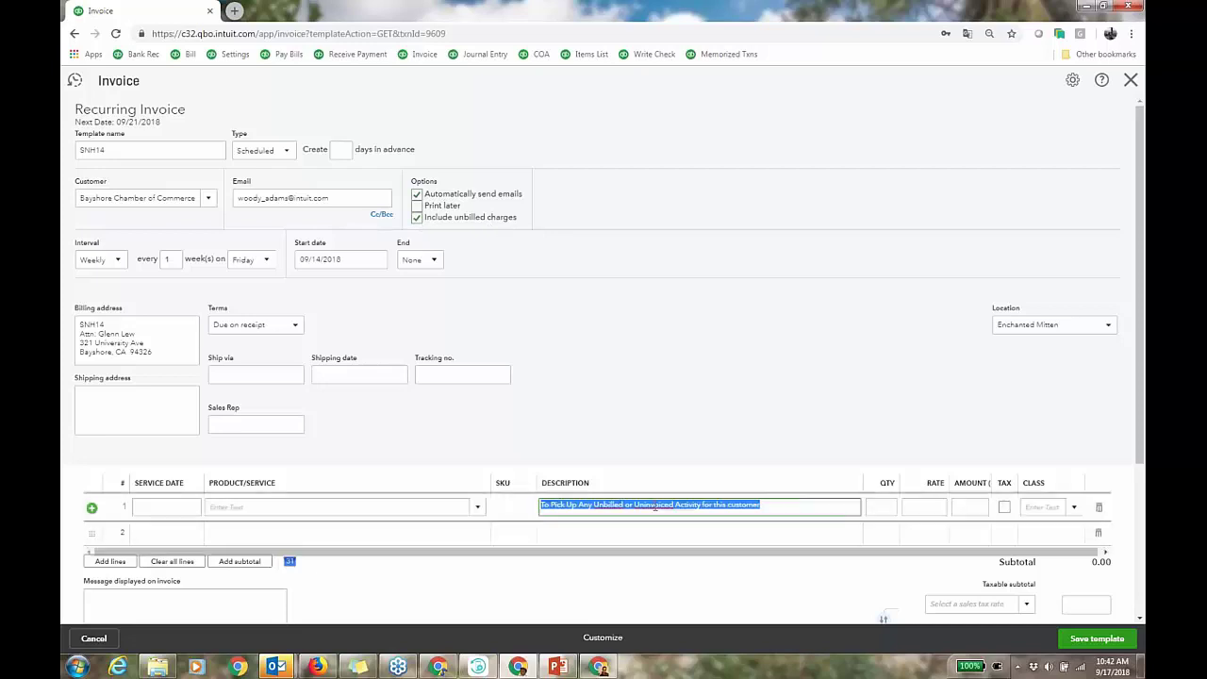
pyautogui.click(698, 339)
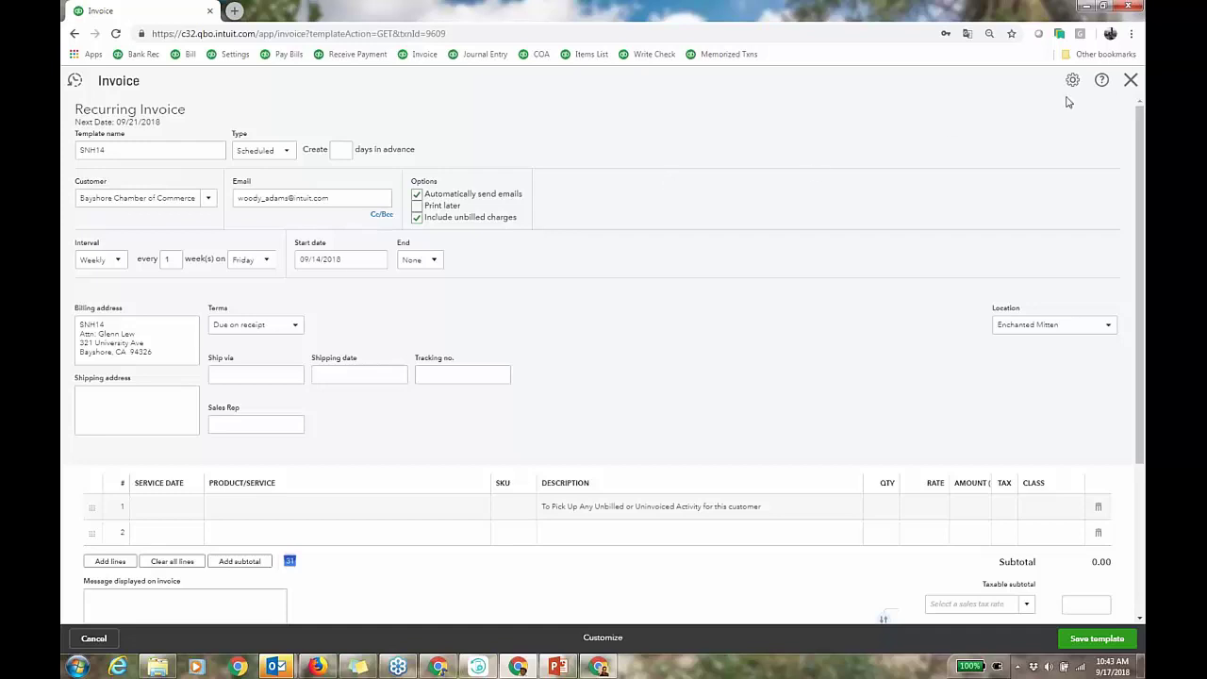
# Step: Cancel the SNH14 template and bring the HealingFPV LLC. window forward, widened and maximized
pyautogui.click(1130, 80)
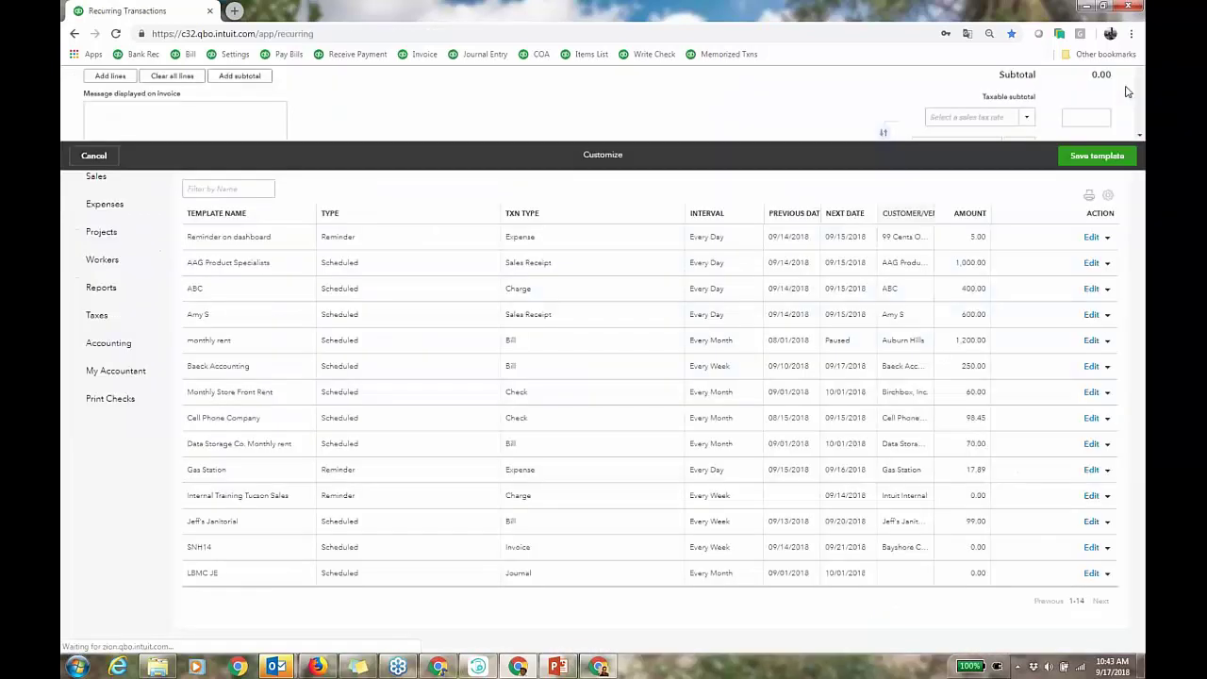
pyautogui.click(600, 666)
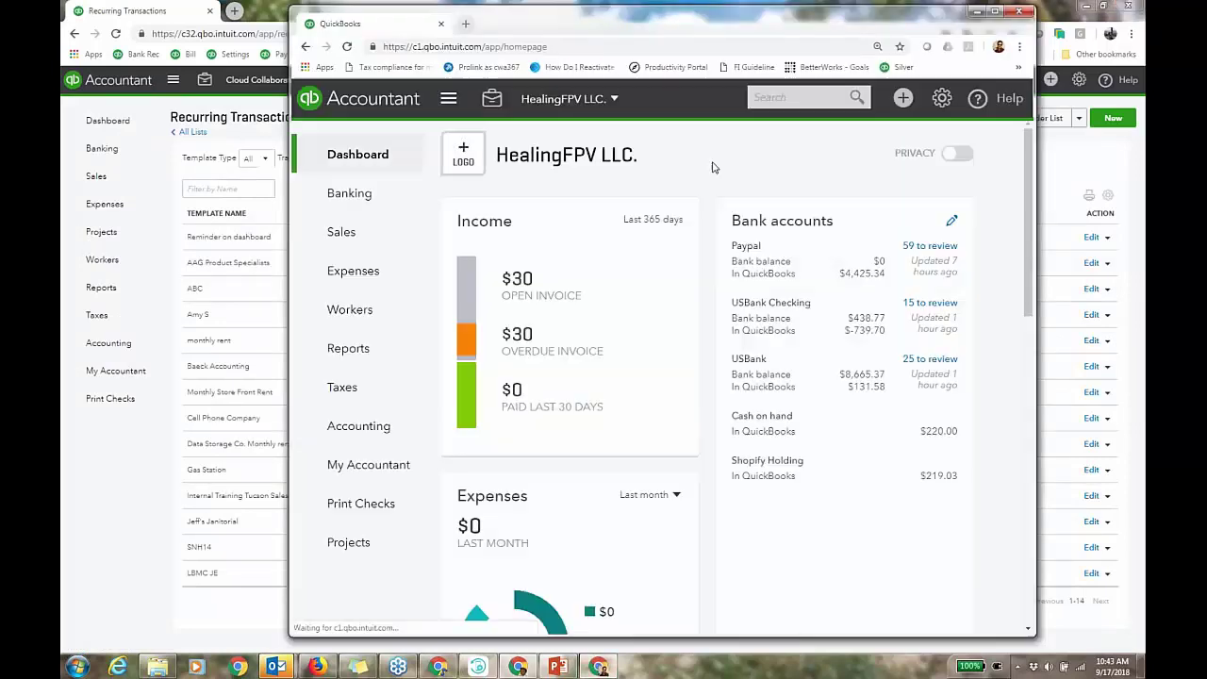
pyautogui.moveTo(234, 178); pyautogui.dragTo(202, 178)
pyautogui.moveTo(1034, 175); pyautogui.dragTo(1091, 175)
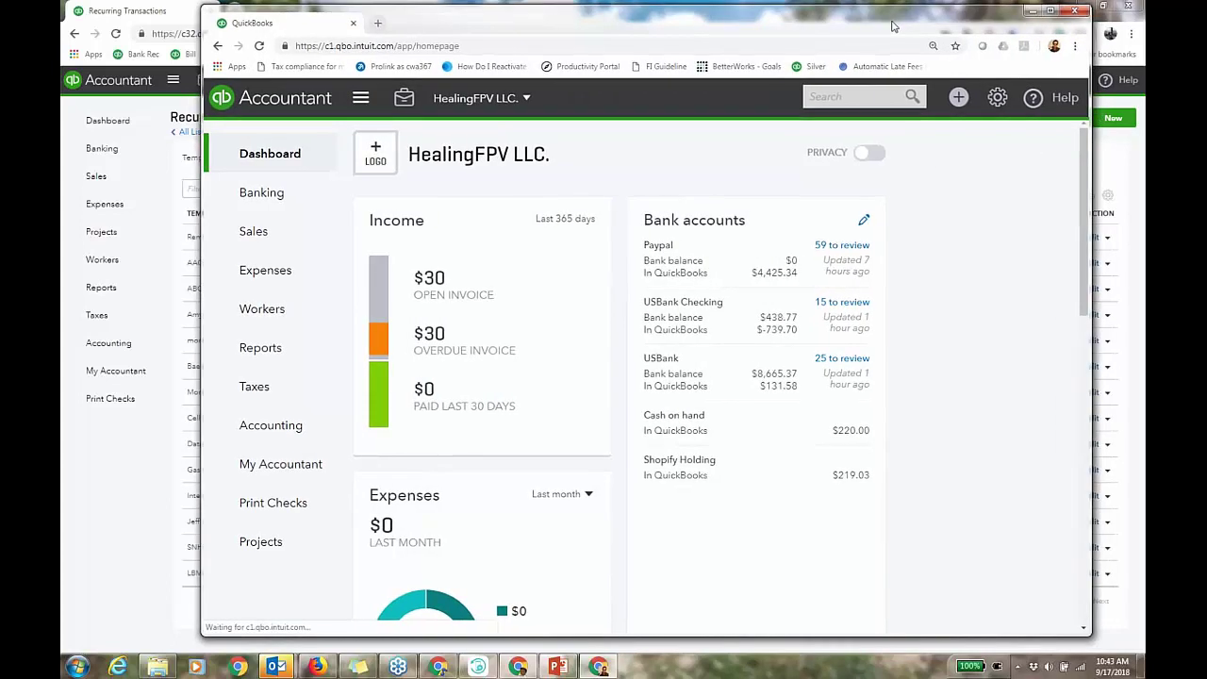
pyautogui.click(1049, 12)
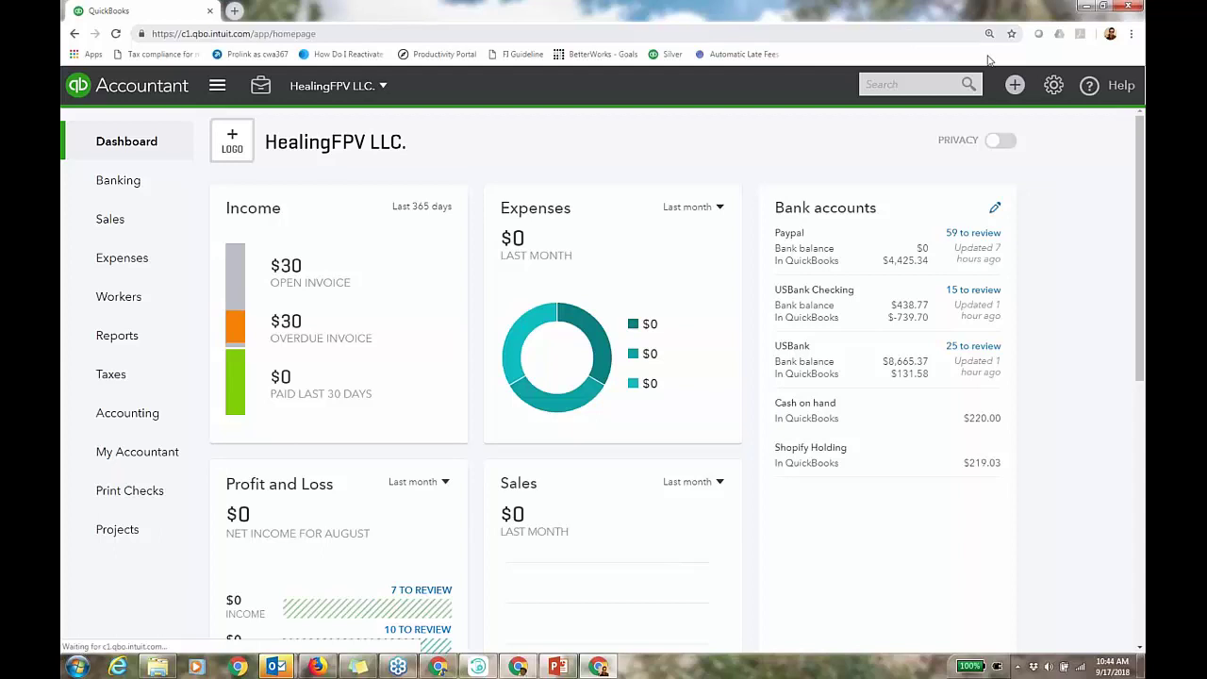
# Step: Open HealingFPV's empty Recurring Transactions list from the gear menu and start a new template
pyautogui.click(1055, 90)
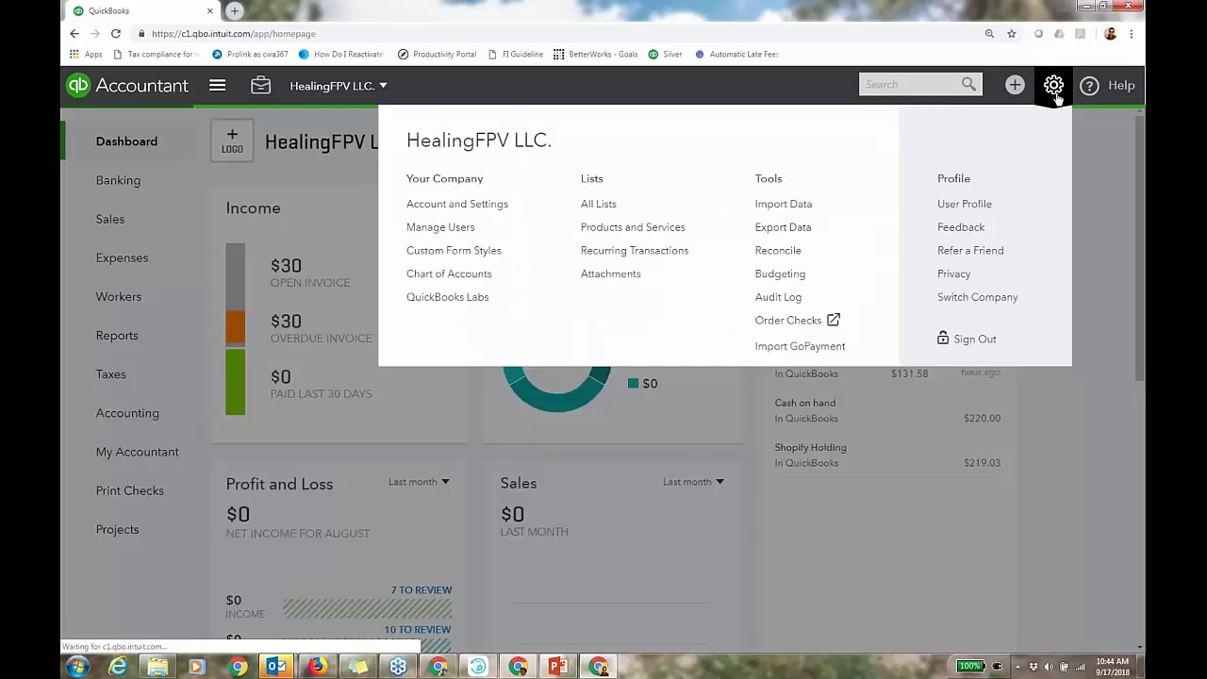
pyautogui.click(659, 250)
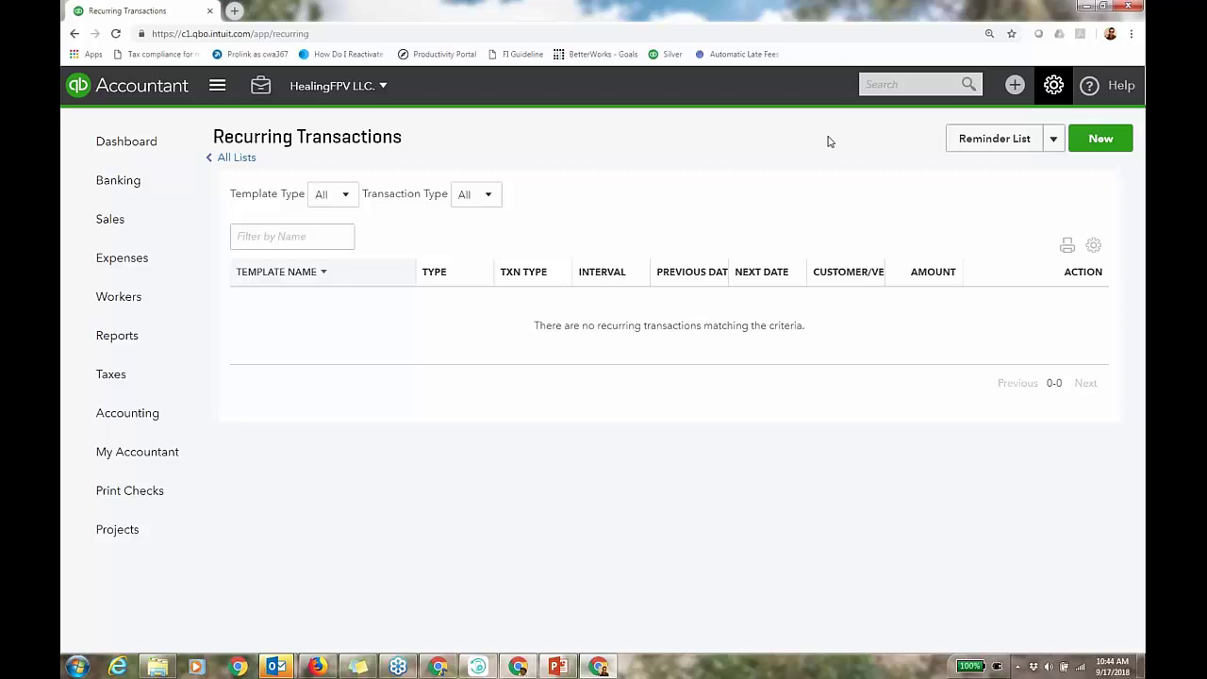
pyautogui.click(1100, 144)
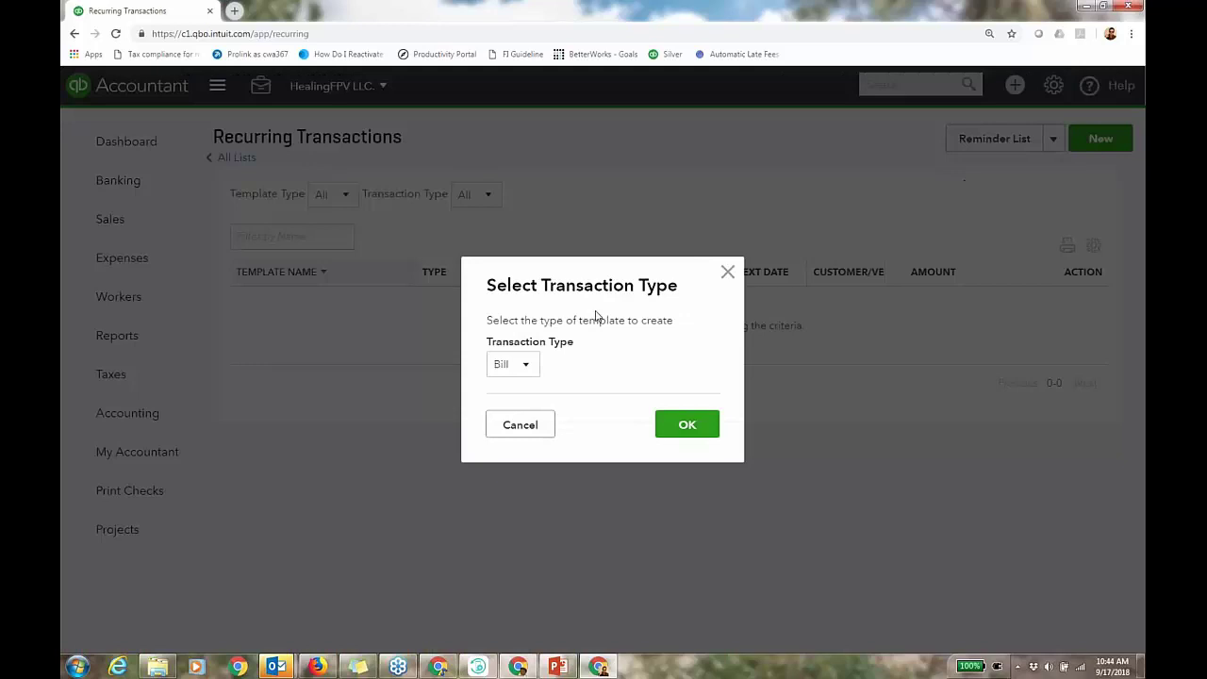
# Step: Choose Sales Receipt as the new recurring template's transaction type
pyautogui.click(523, 370)
pyautogui.scroll(-2, 605, 518)
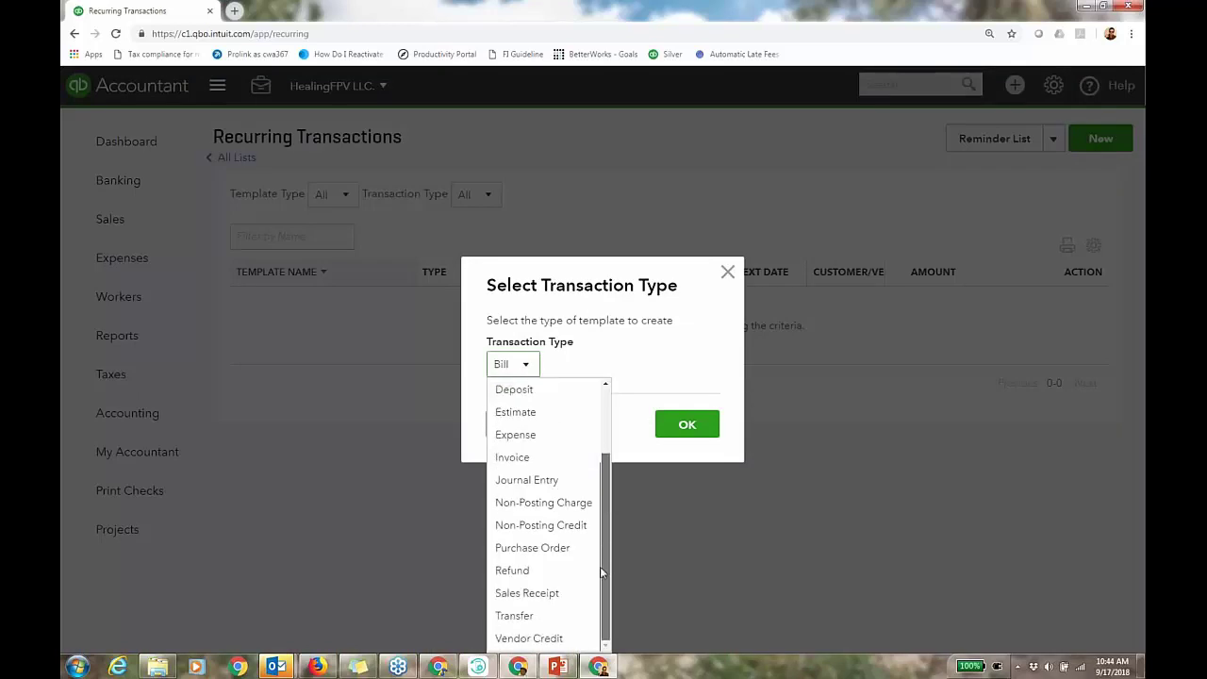
pyautogui.click(534, 590)
pyautogui.click(686, 425)
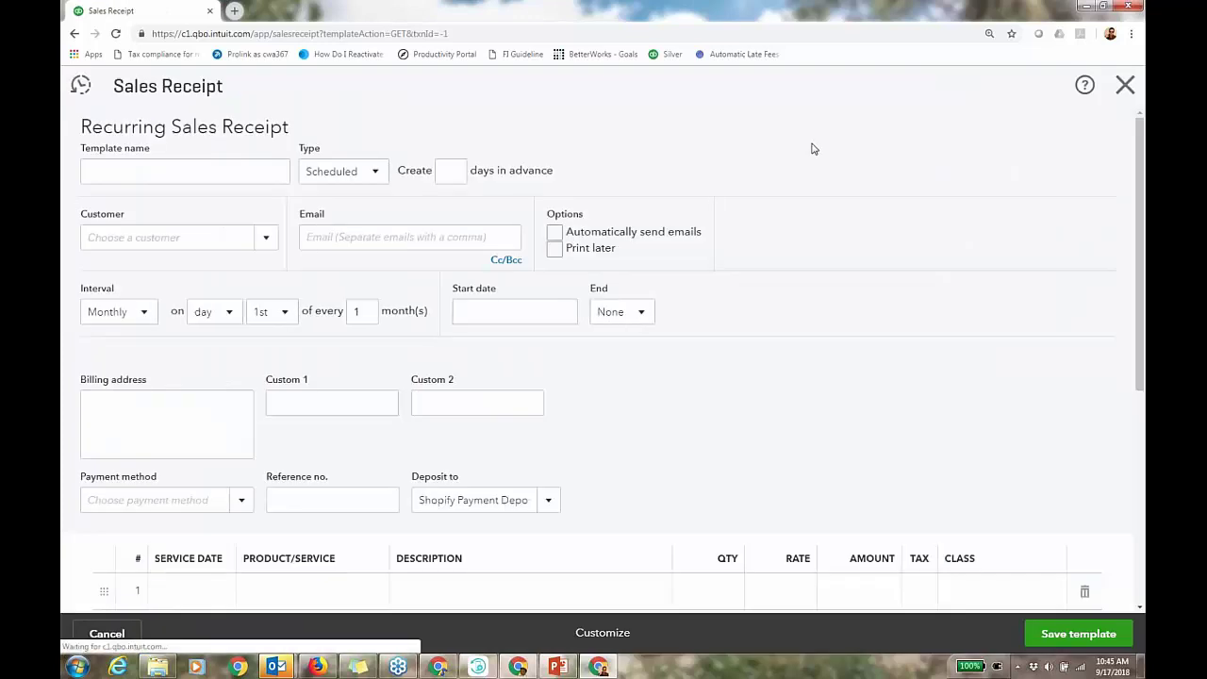
# Step: Name the template 'Monthly fee', pick the customer, and have receipts emailed automatically
pyautogui.hotkey('ctrl', '+')
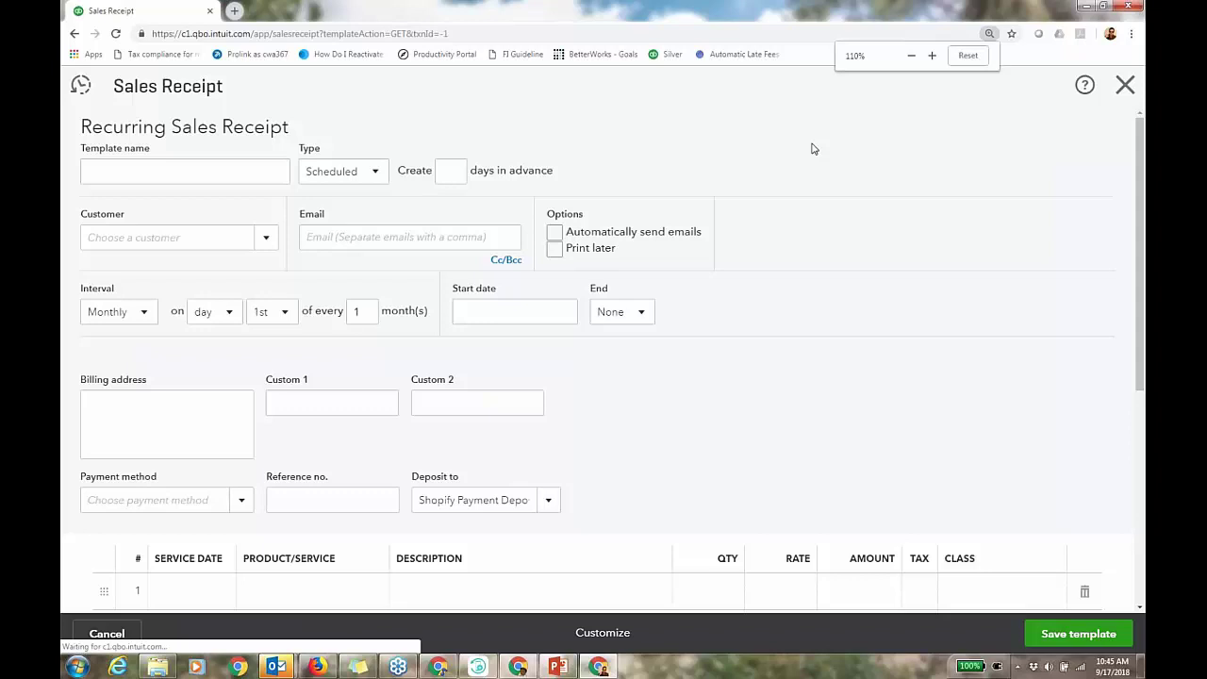
pyautogui.hotkey('ctrl', '-')
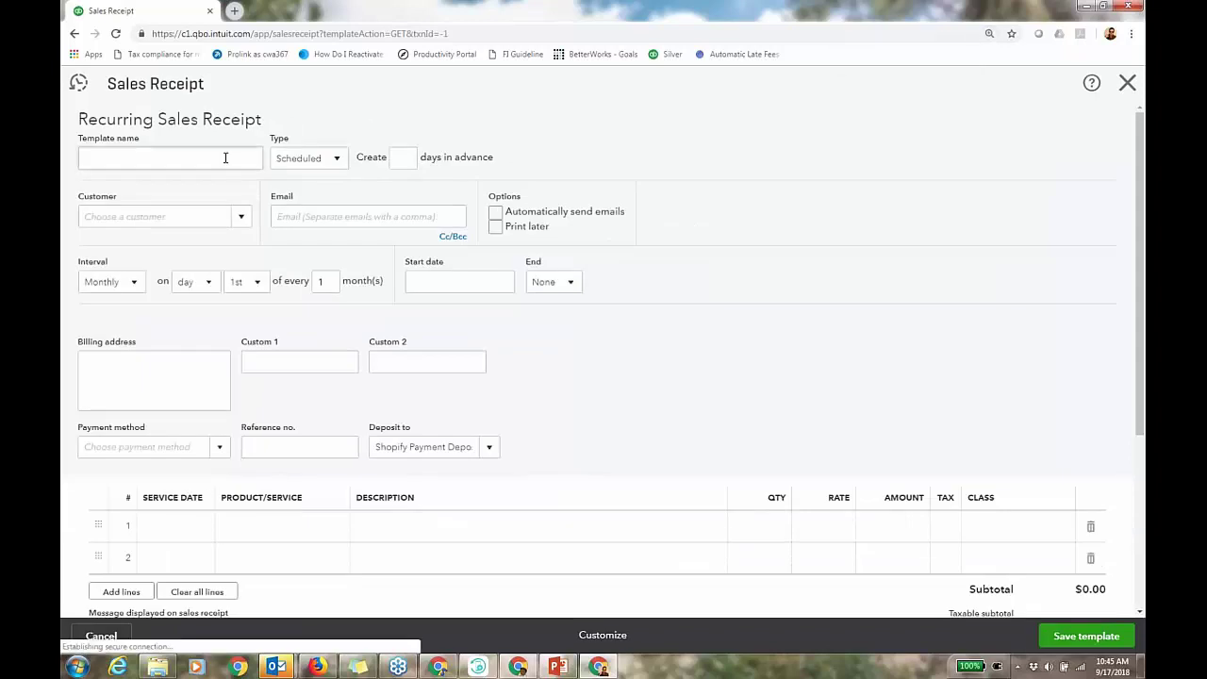
pyautogui.click(225, 158)
pyautogui.write('Monthly fee')
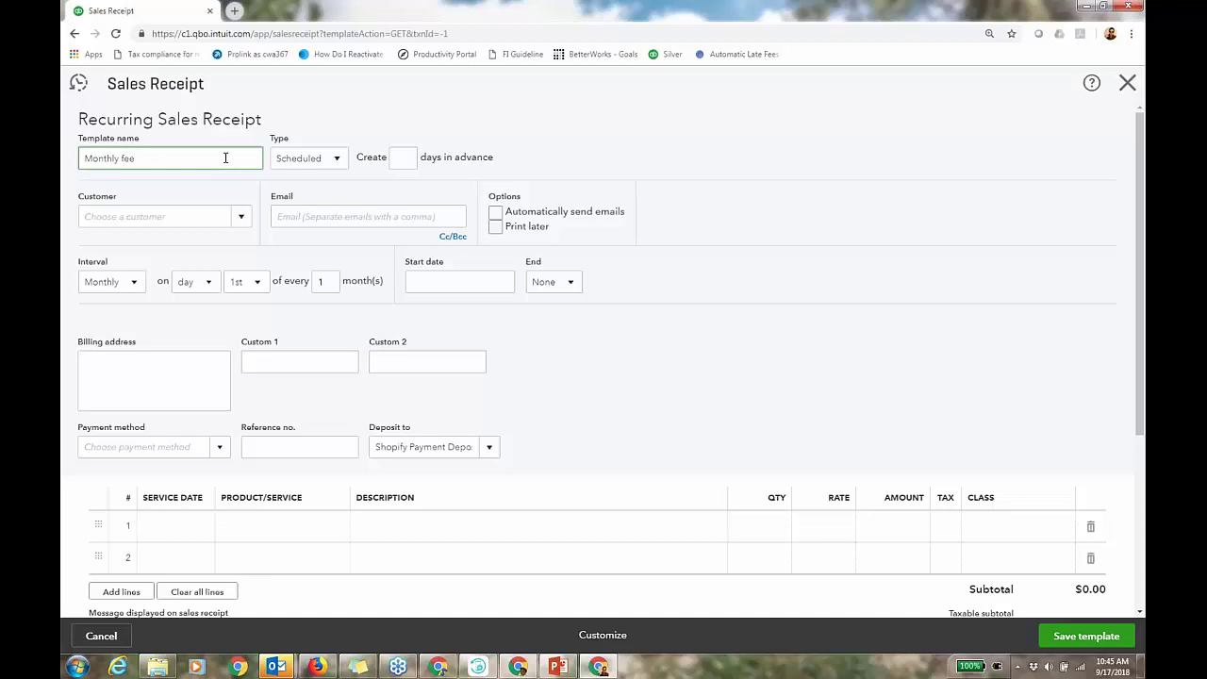
pyautogui.click(239, 223)
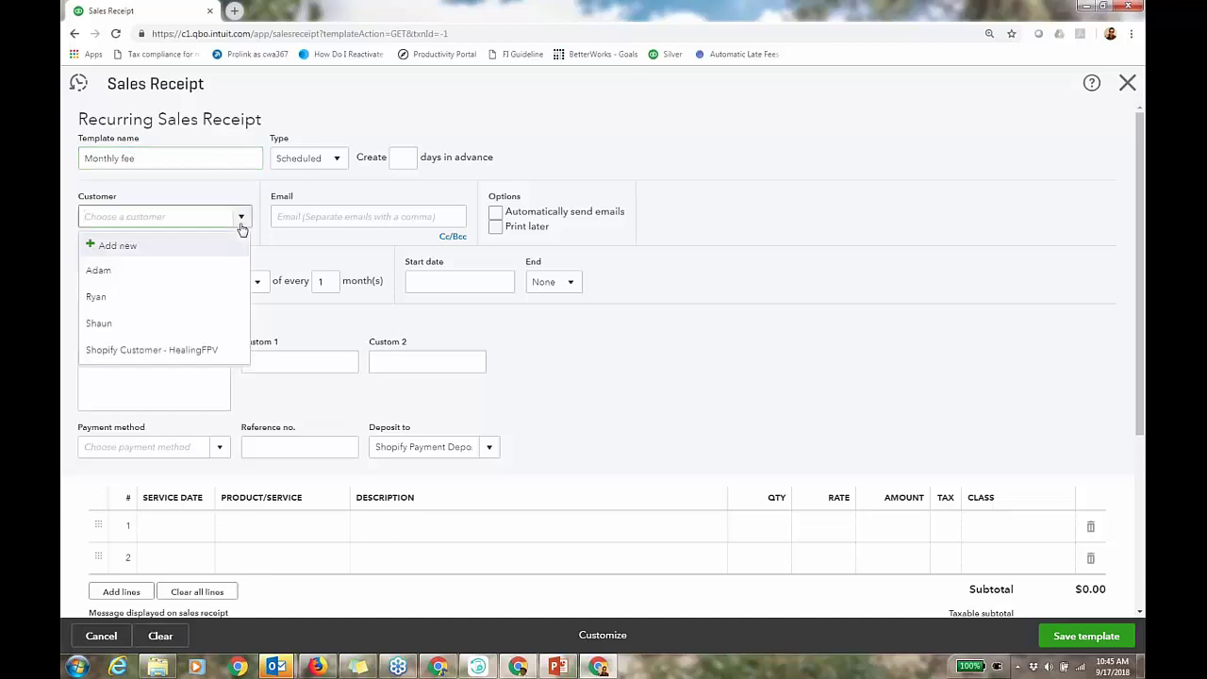
pyautogui.click(134, 325)
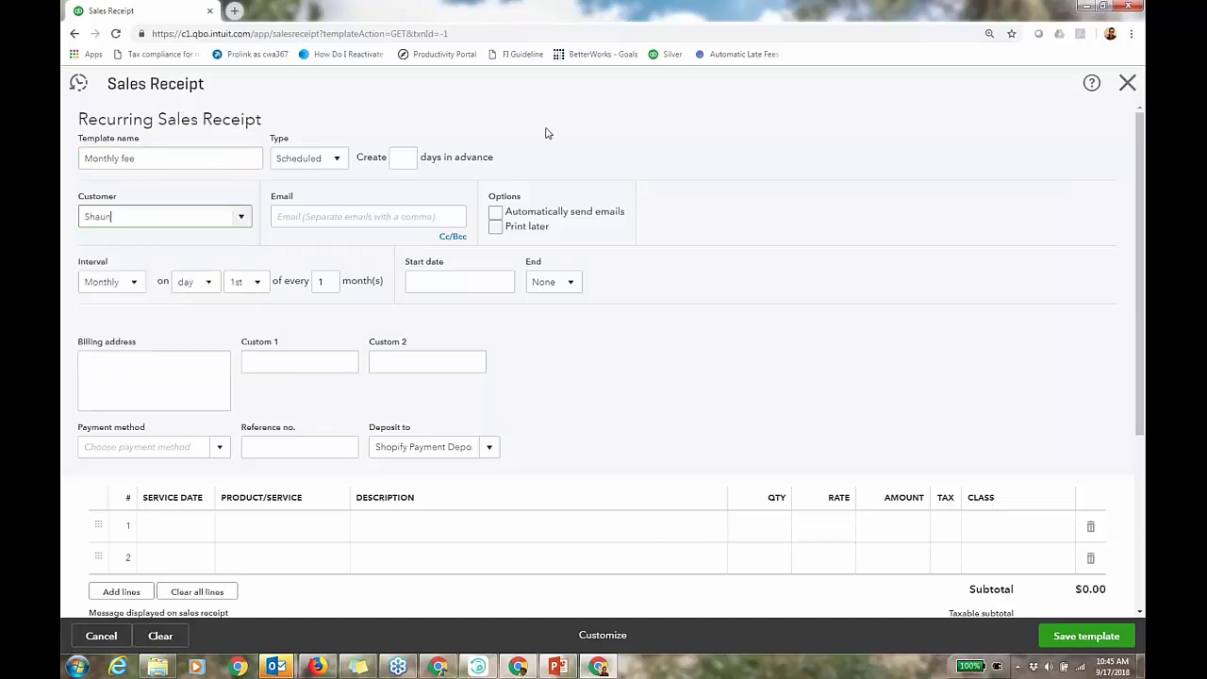
pyautogui.click(499, 211)
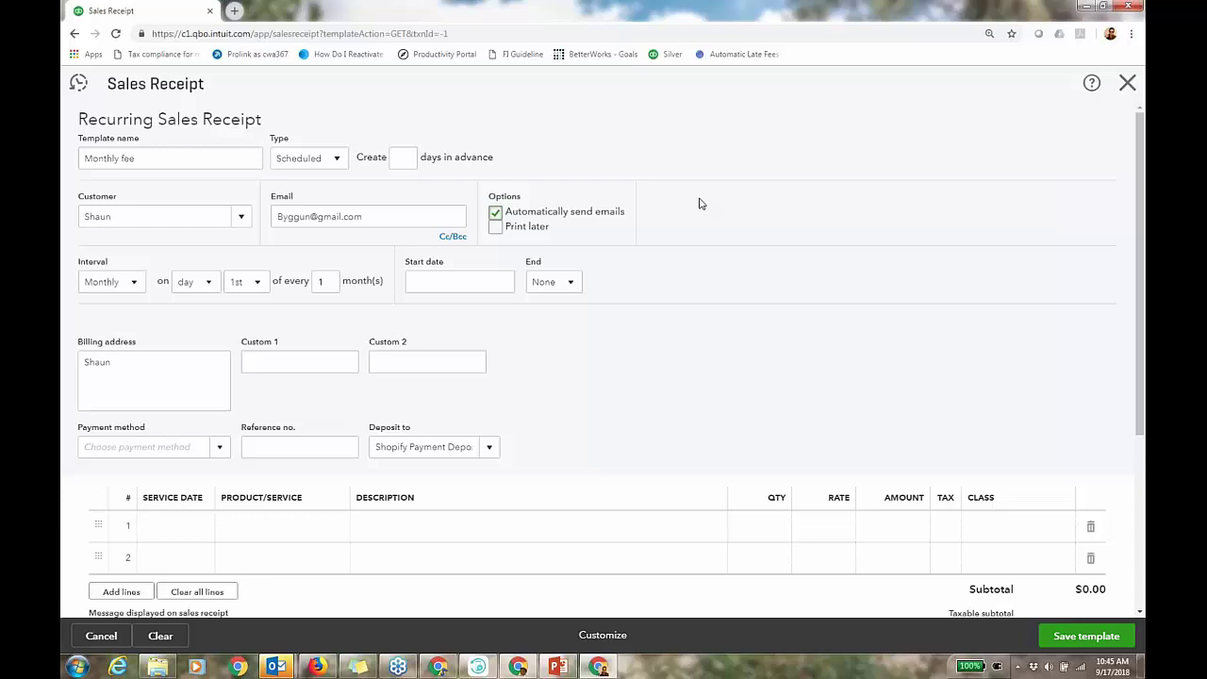
# Step: Schedule the template monthly on the 18th, starting September 18, 2018
pyautogui.click(260, 286)
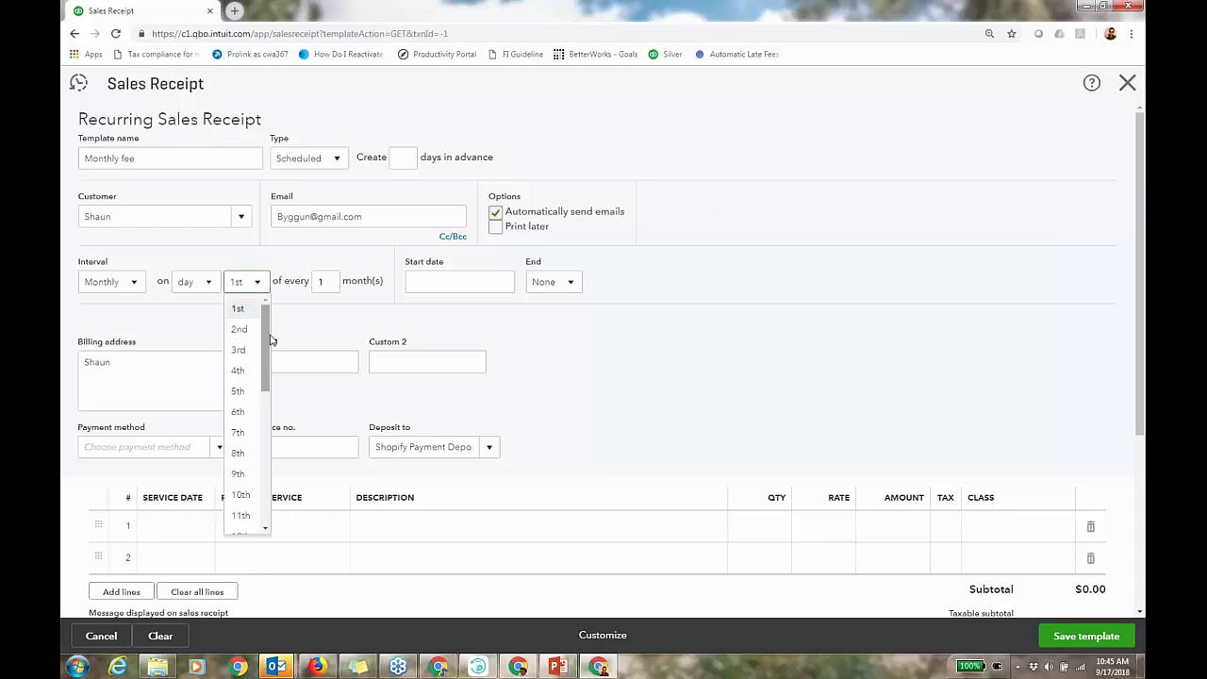
pyautogui.moveTo(270, 340); pyautogui.dragTo(266, 422)
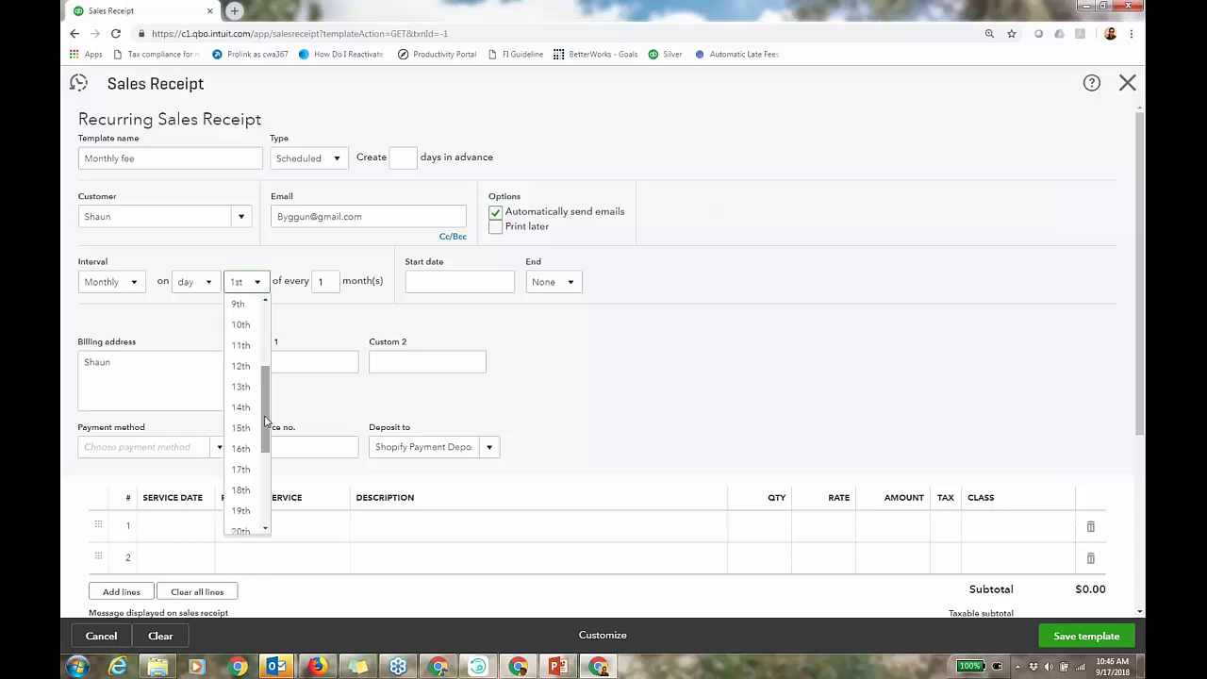
pyautogui.click(241, 489)
pyautogui.click(507, 283)
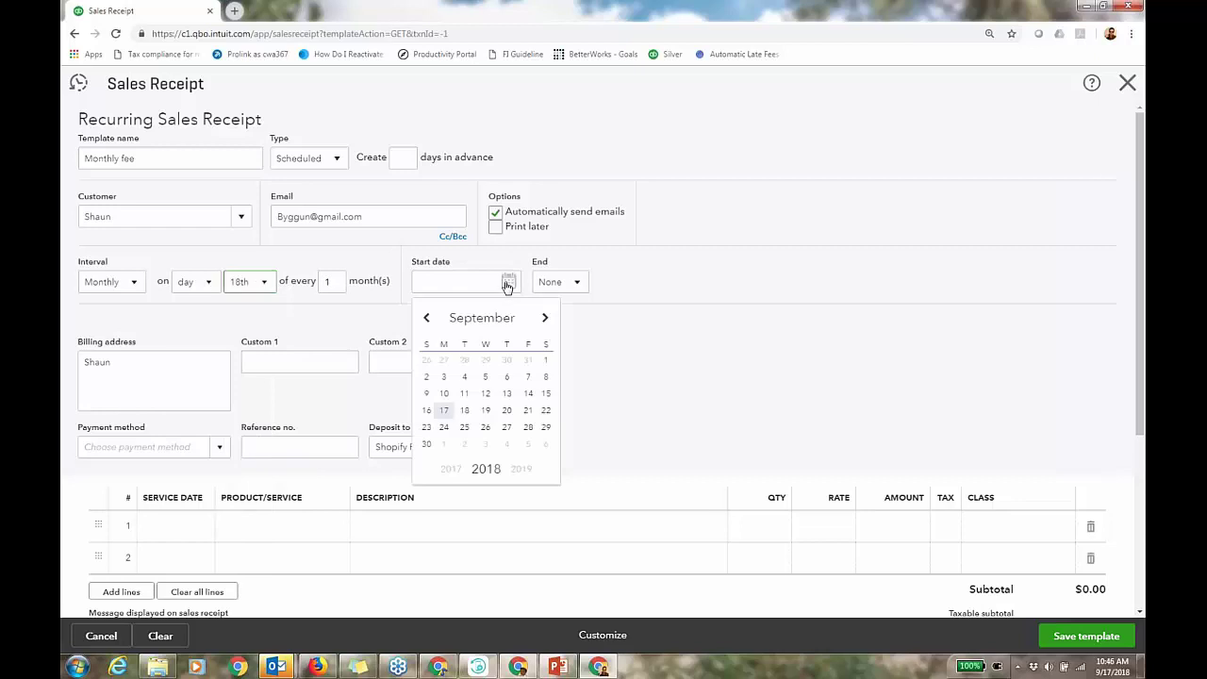
pyautogui.click(464, 410)
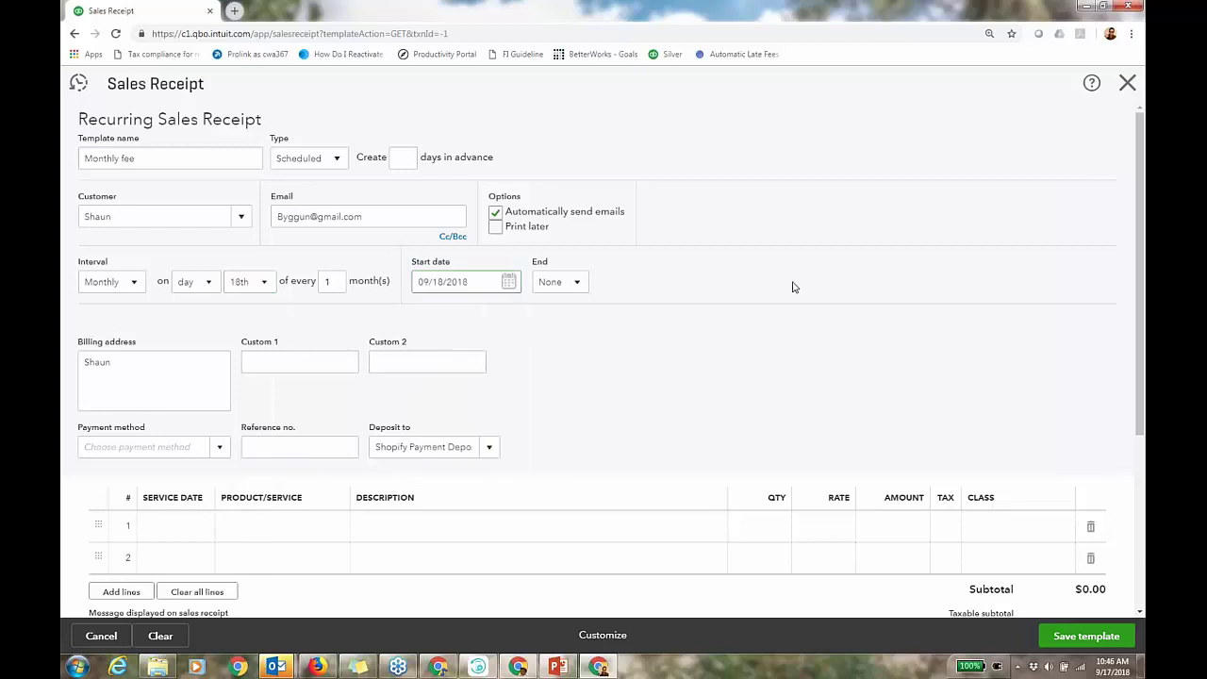
# Step: Add non-taxable line 1: 3M dog bone pads, $200, described 'All Acct Services plus QBO'
pyautogui.click(330, 528)
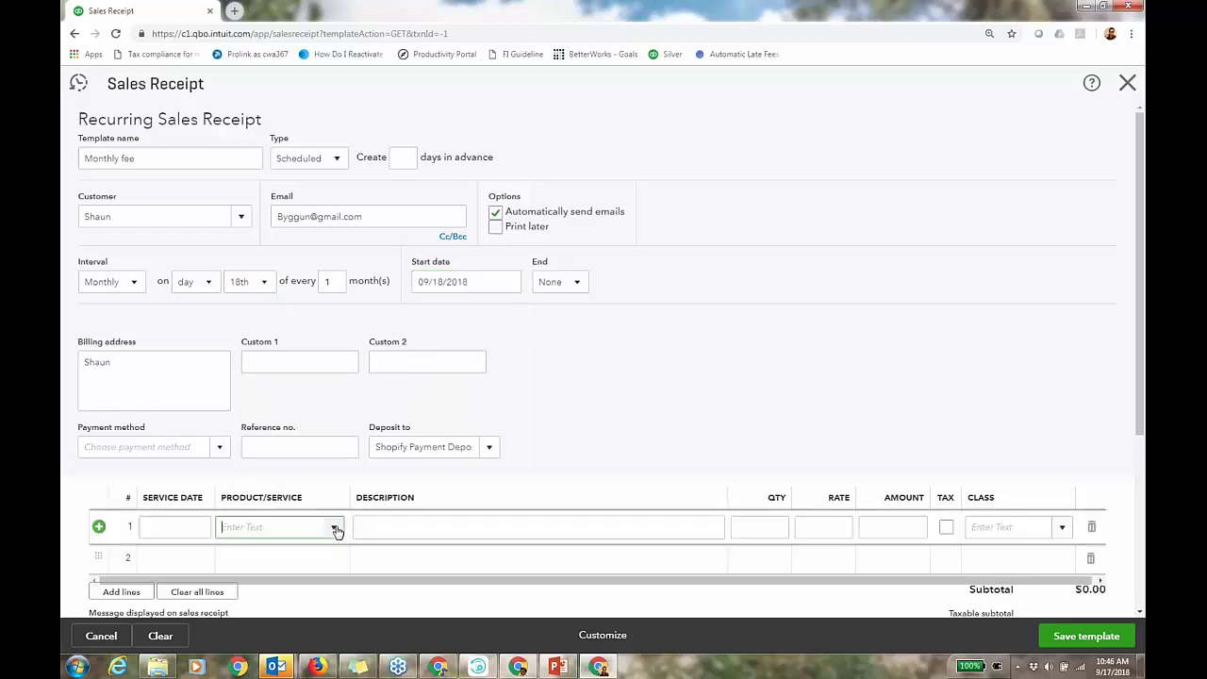
pyautogui.click(334, 528)
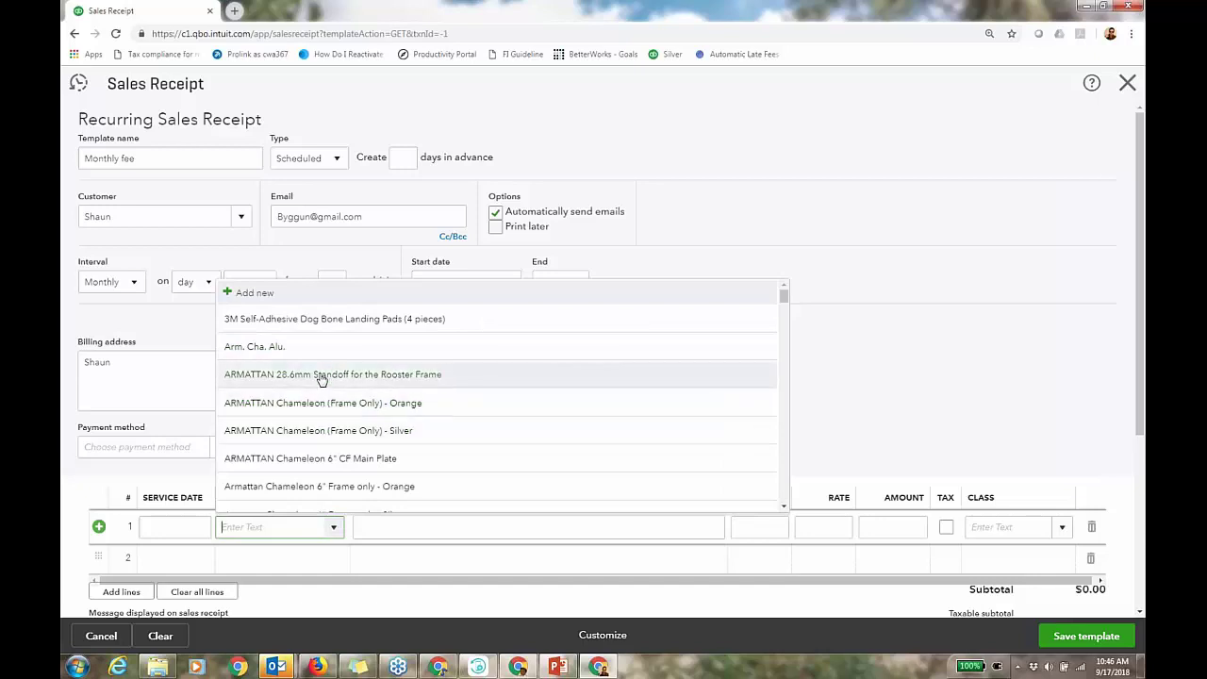
pyautogui.click(301, 319)
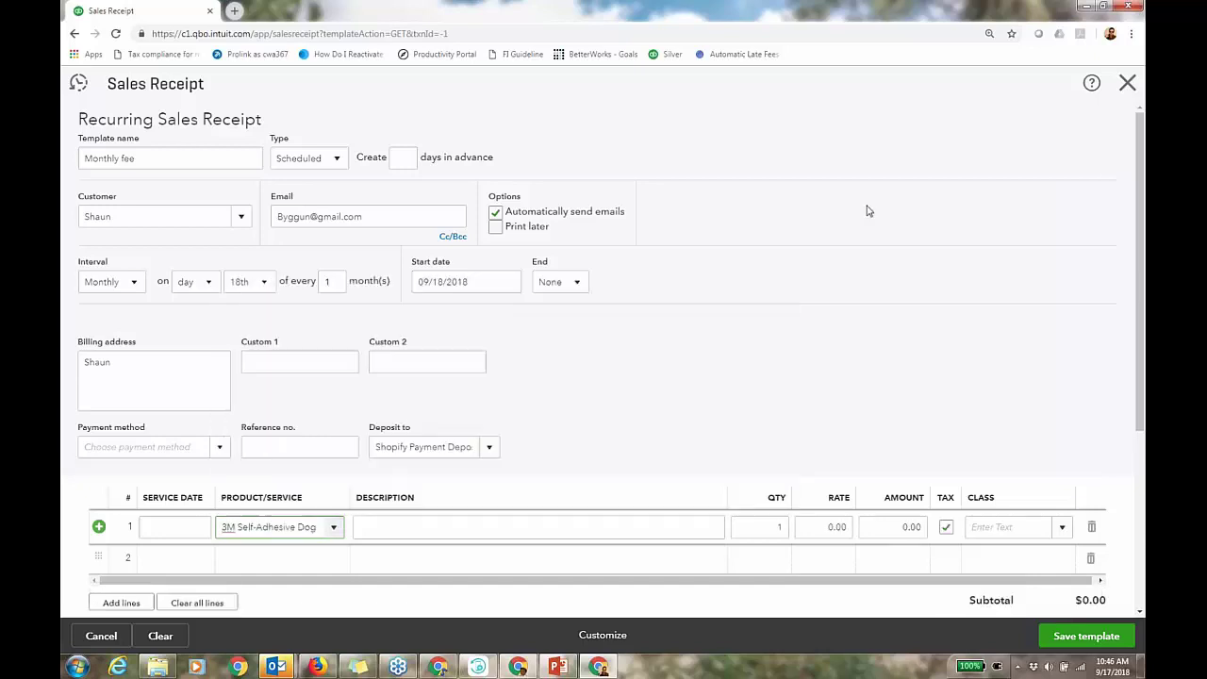
pyautogui.click(905, 527)
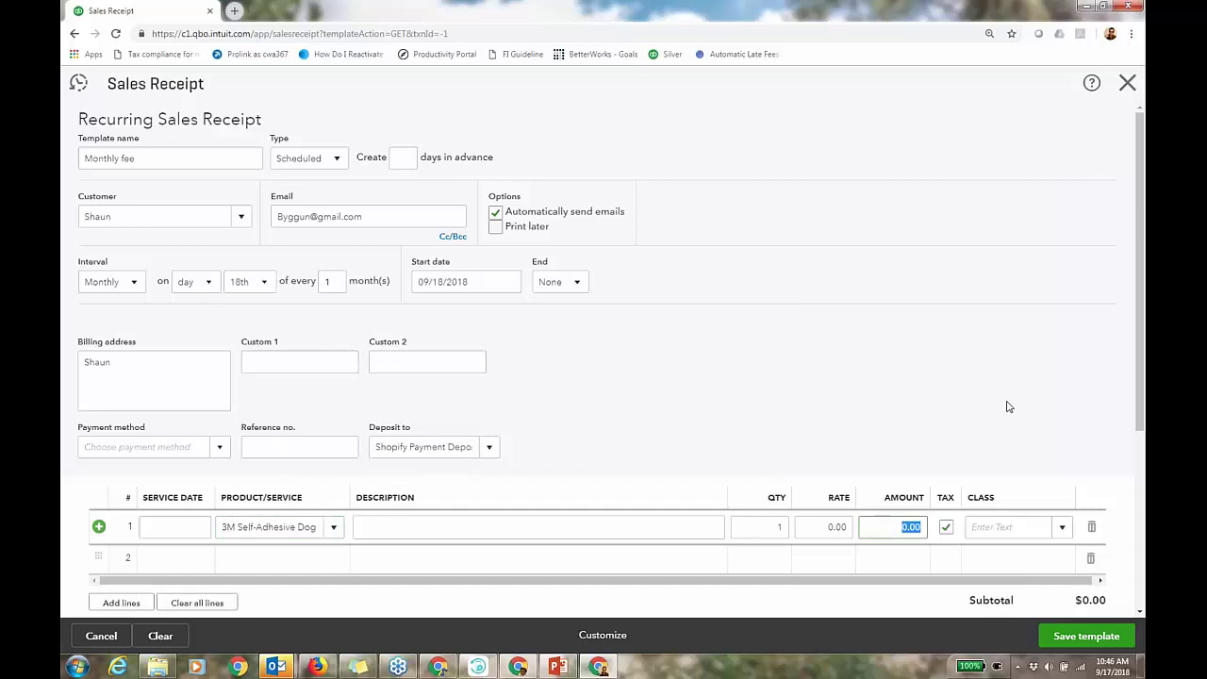
pyautogui.write('200')
pyautogui.click(630, 527)
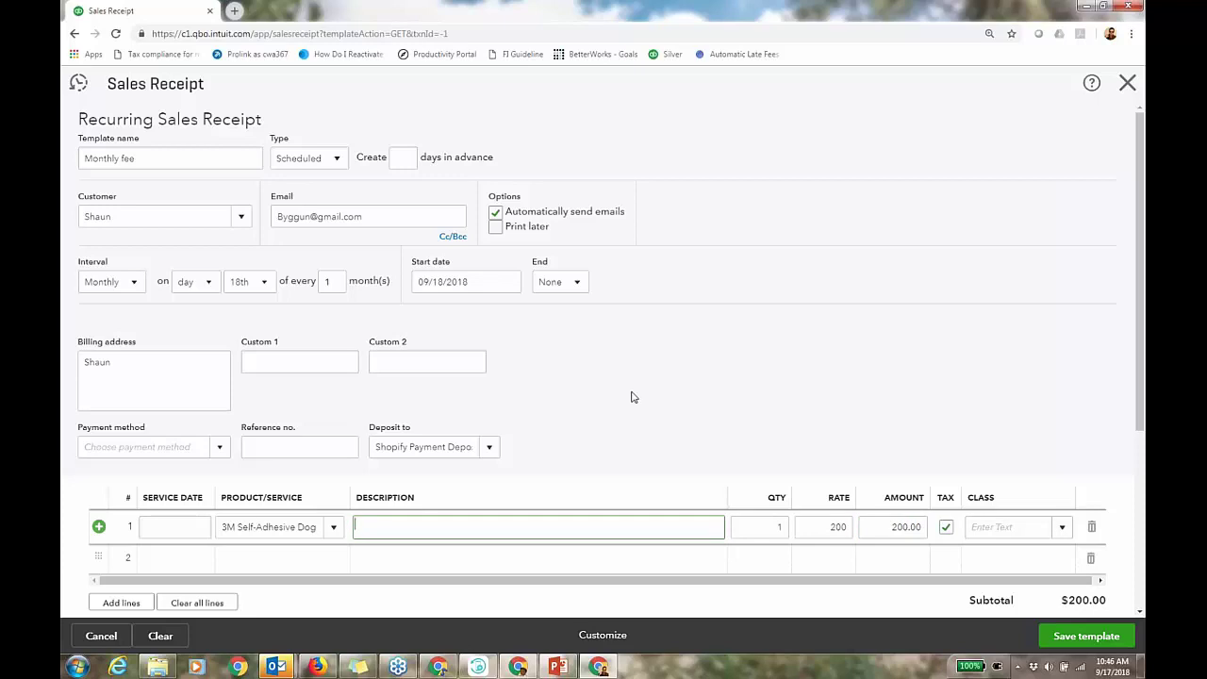
pyautogui.write('All Acct Services plus QBO')
pyautogui.click(945, 527)
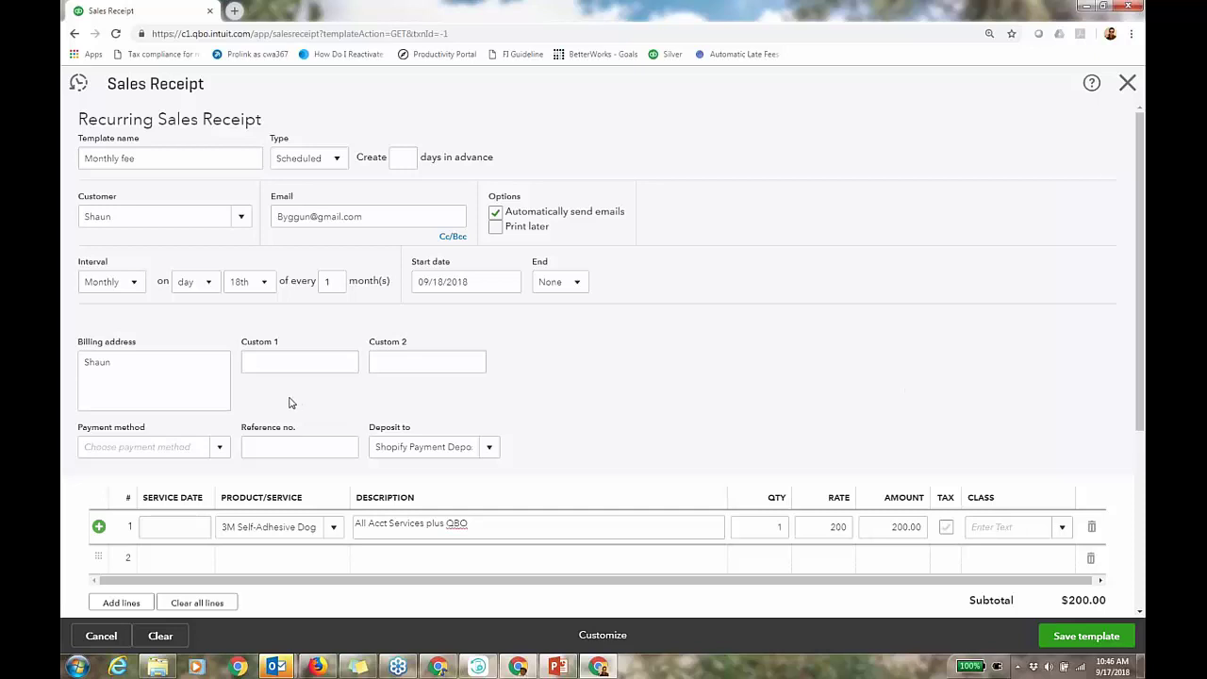
# Step: Choose ACH as payment method, tick the authorization checkbox, and open the bank info form
pyautogui.click(218, 450)
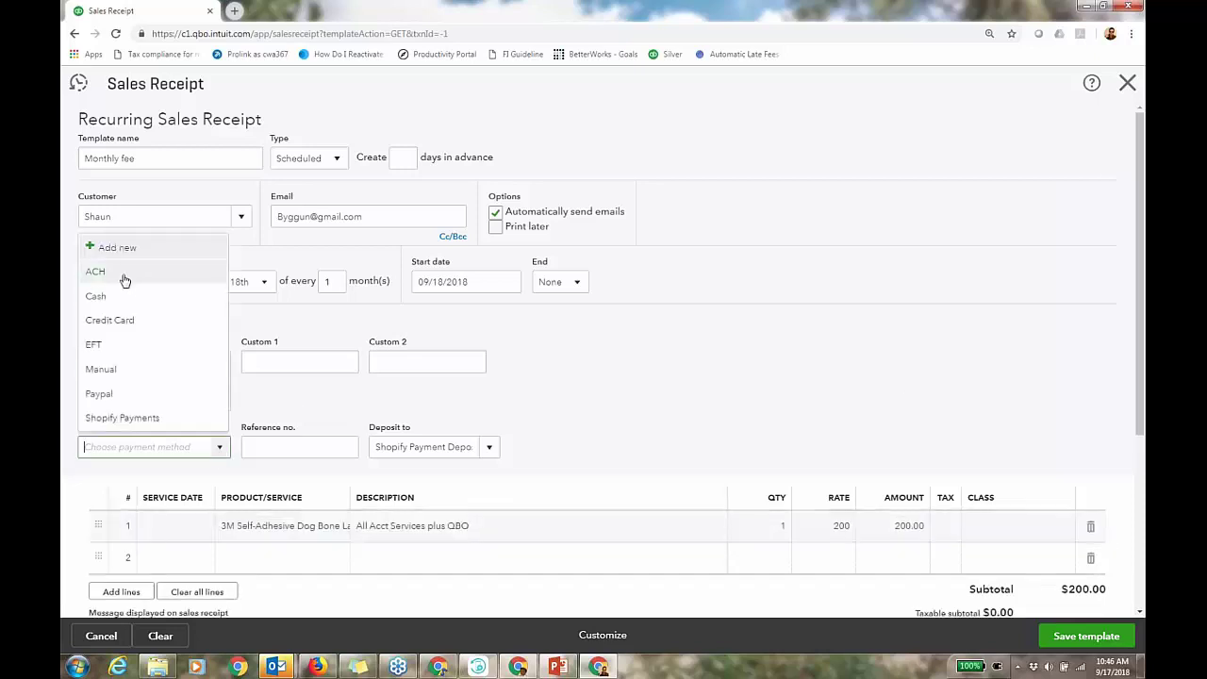
pyautogui.click(96, 272)
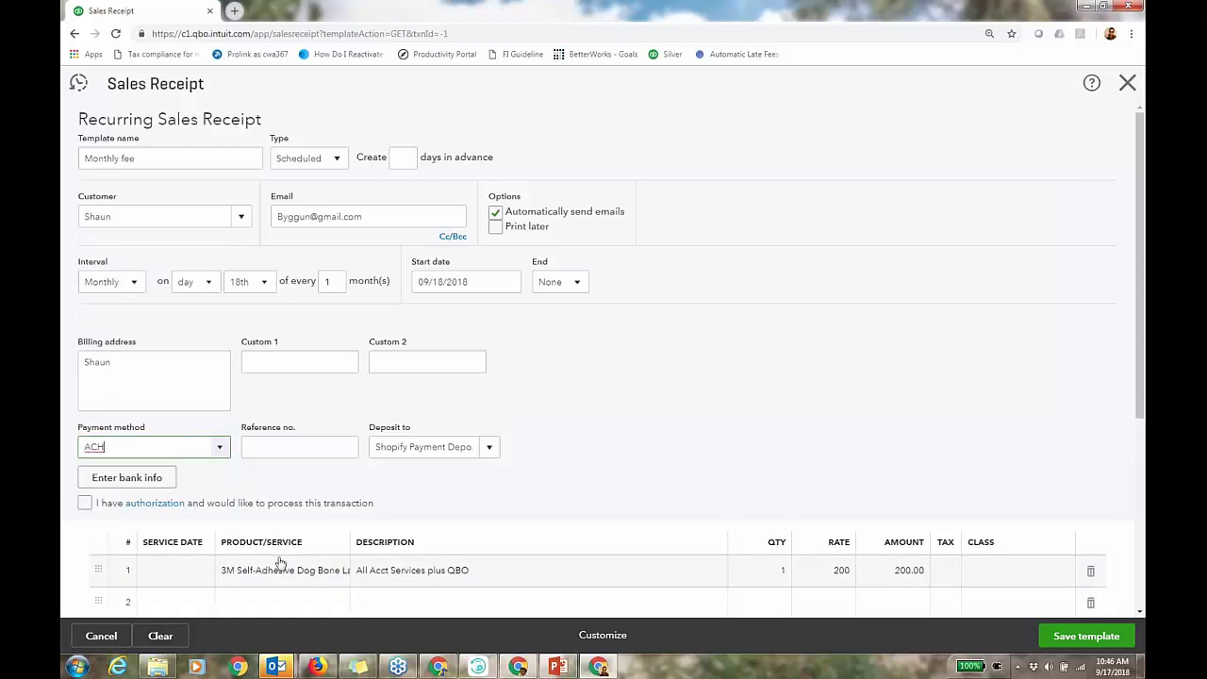
pyautogui.click(84, 503)
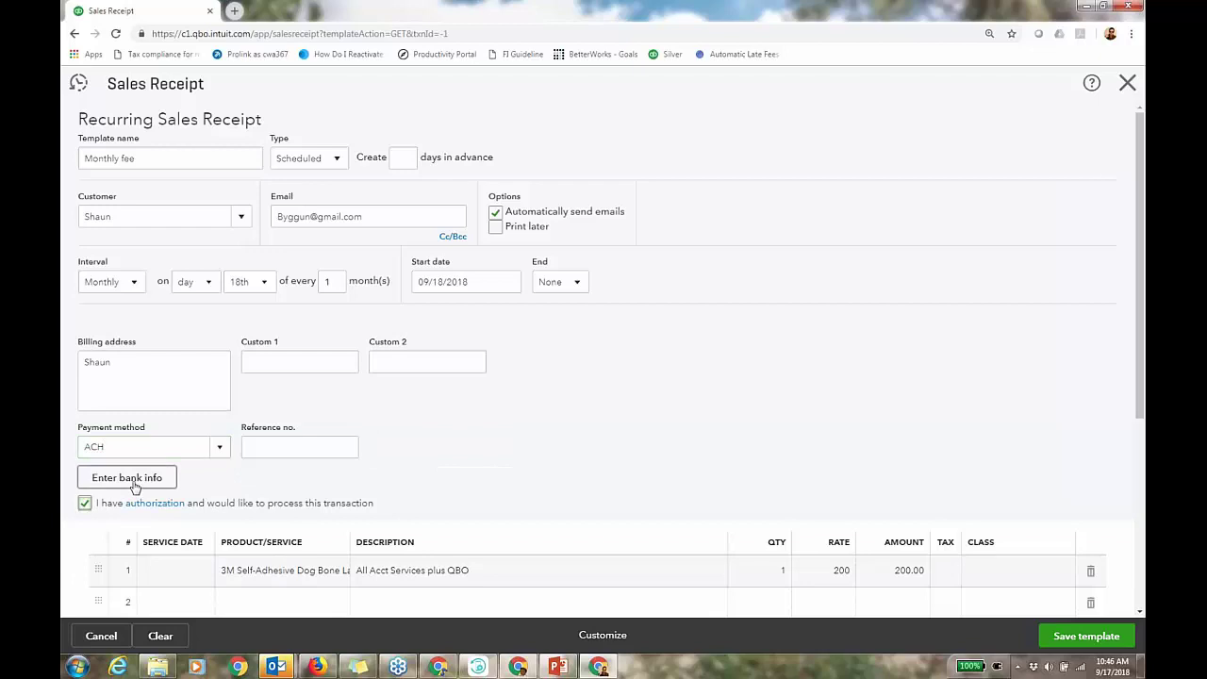
pyautogui.click(127, 480)
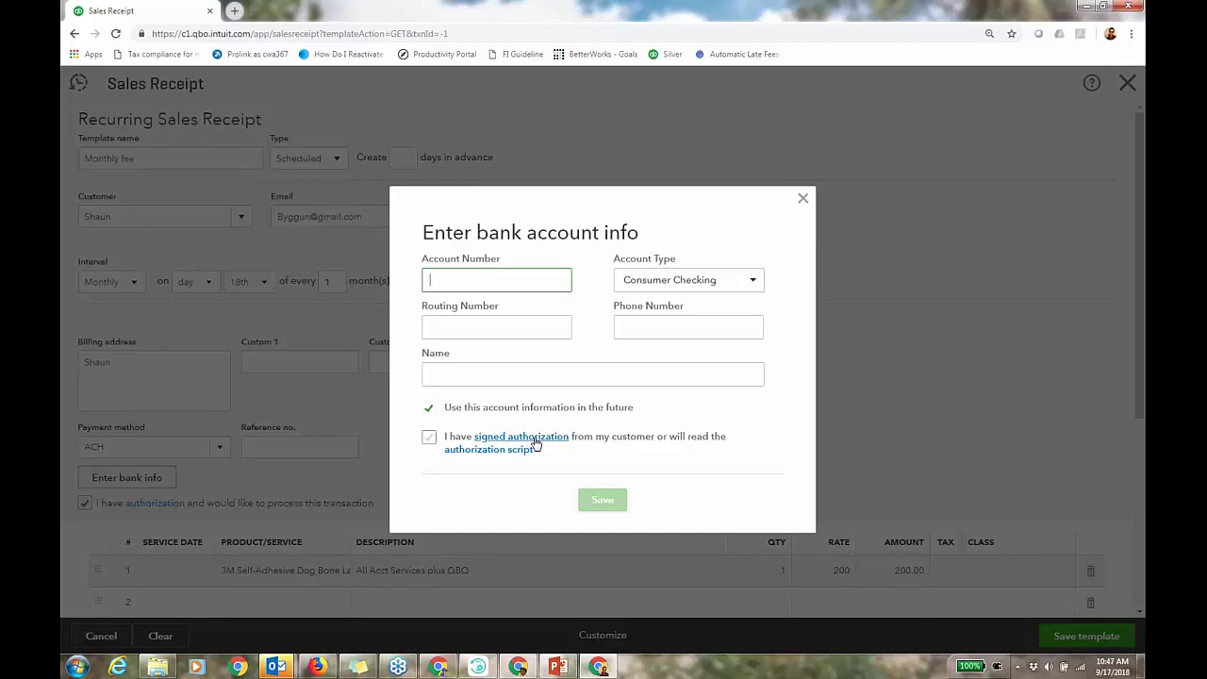
# Step: Review the customer script and bank transfer authorization form, then close that tab
pyautogui.click(535, 443)
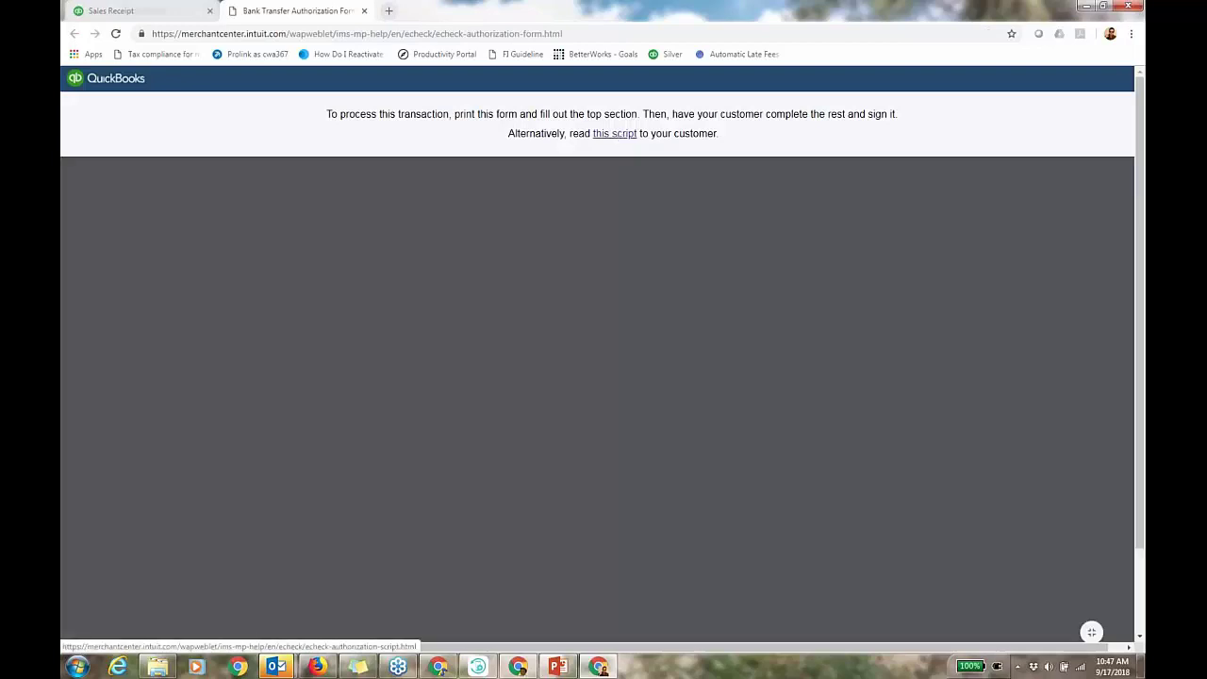
pyautogui.click(613, 133)
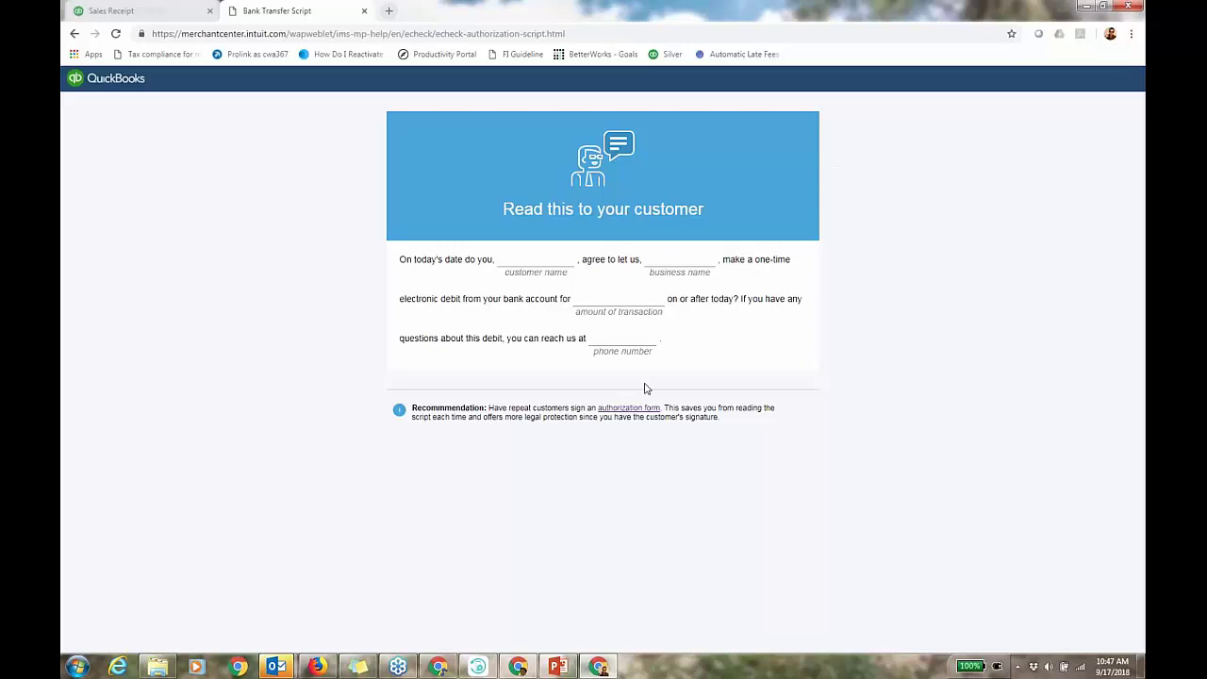
pyautogui.click(622, 409)
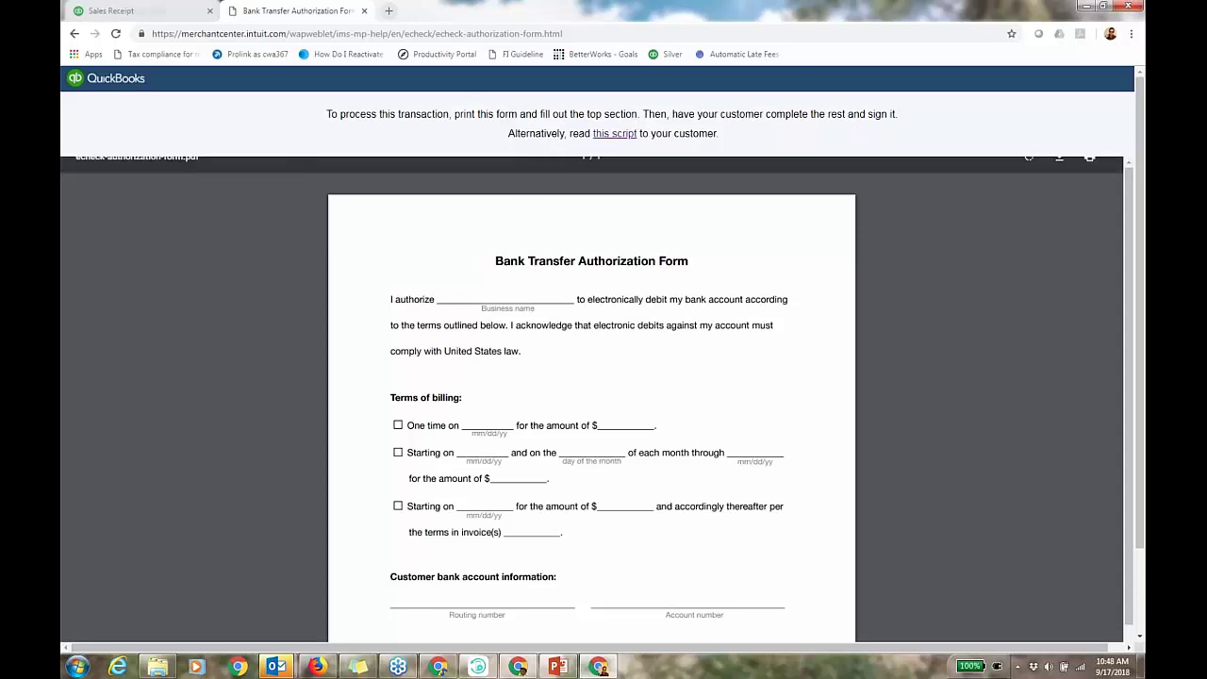
pyautogui.click(364, 12)
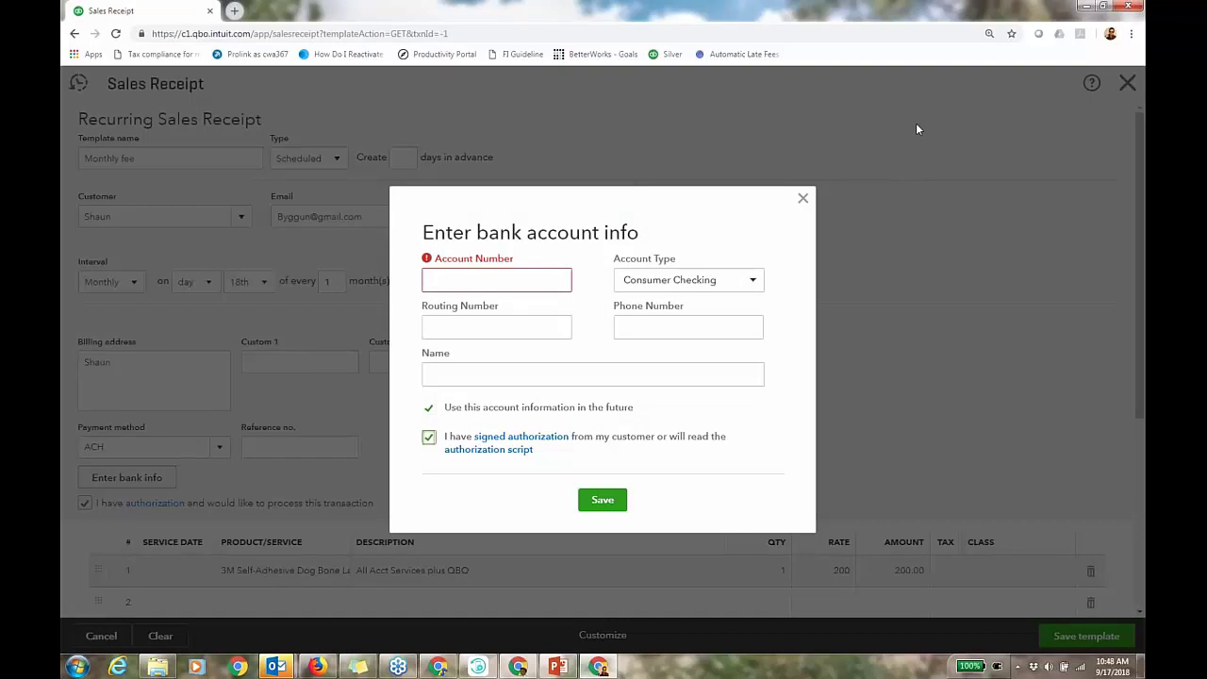
# Step: Close the bank info dialog, discard the unsaved sales receipt, and switch to the PowerPoint deck
pyautogui.click(802, 198)
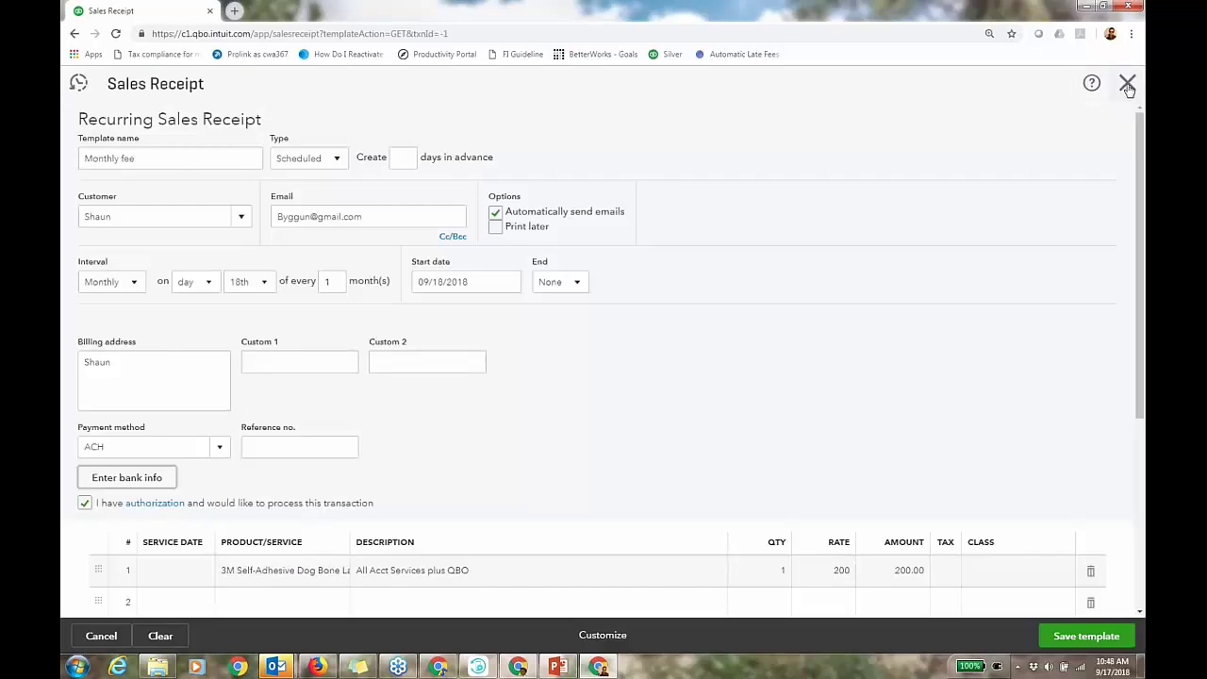
pyautogui.click(1127, 86)
pyautogui.click(689, 383)
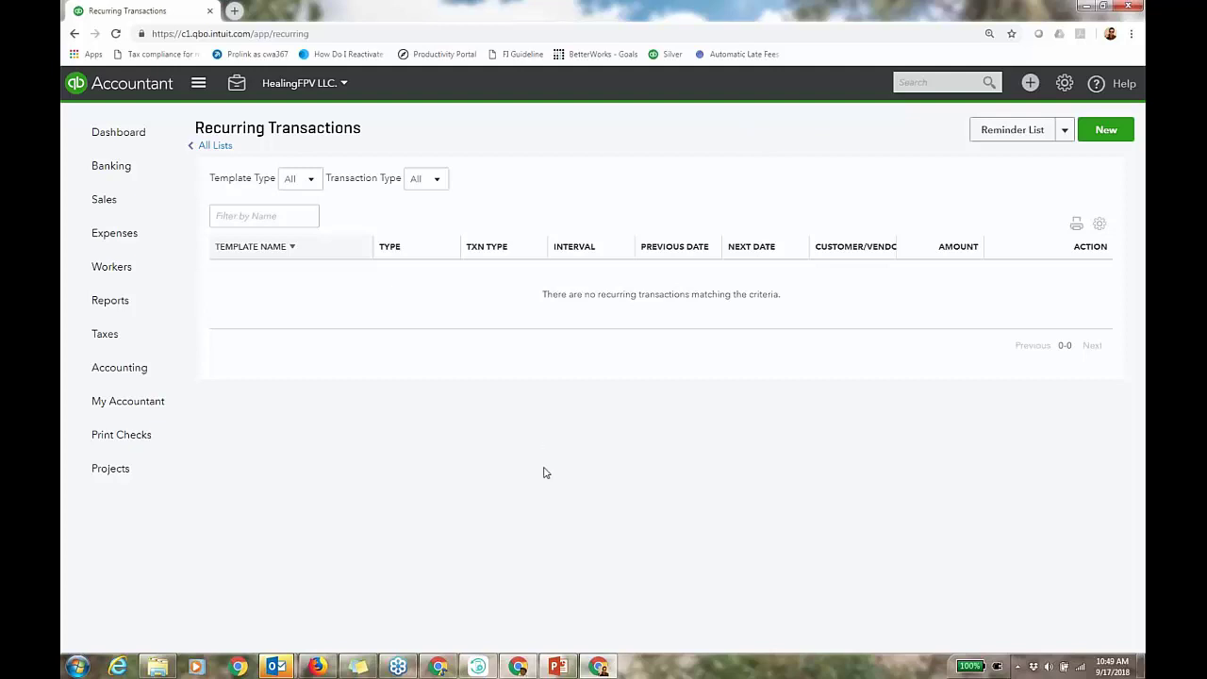
pyautogui.click(558, 665)
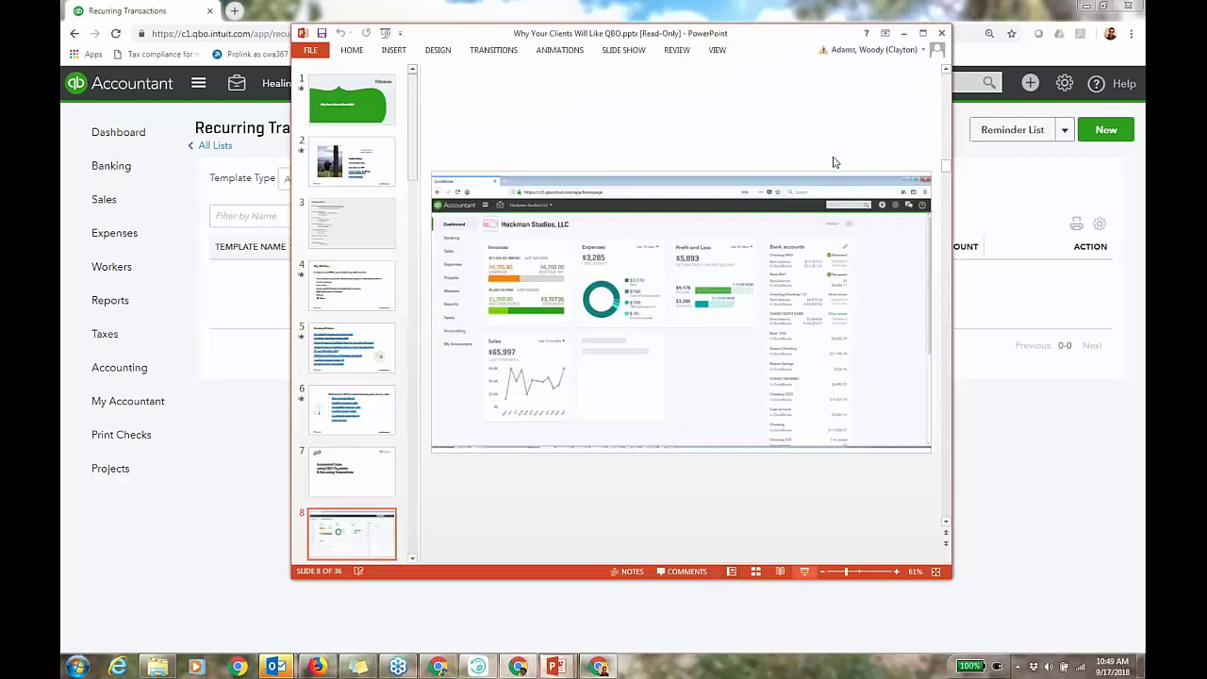
# Step: Start the slide show from the current slide and advance to the Recurring Sales Receipt and QB Payments slide
pyautogui.hotkey('shift', 'F5')
pyautogui.press('Right')
pyautogui.press('Right')
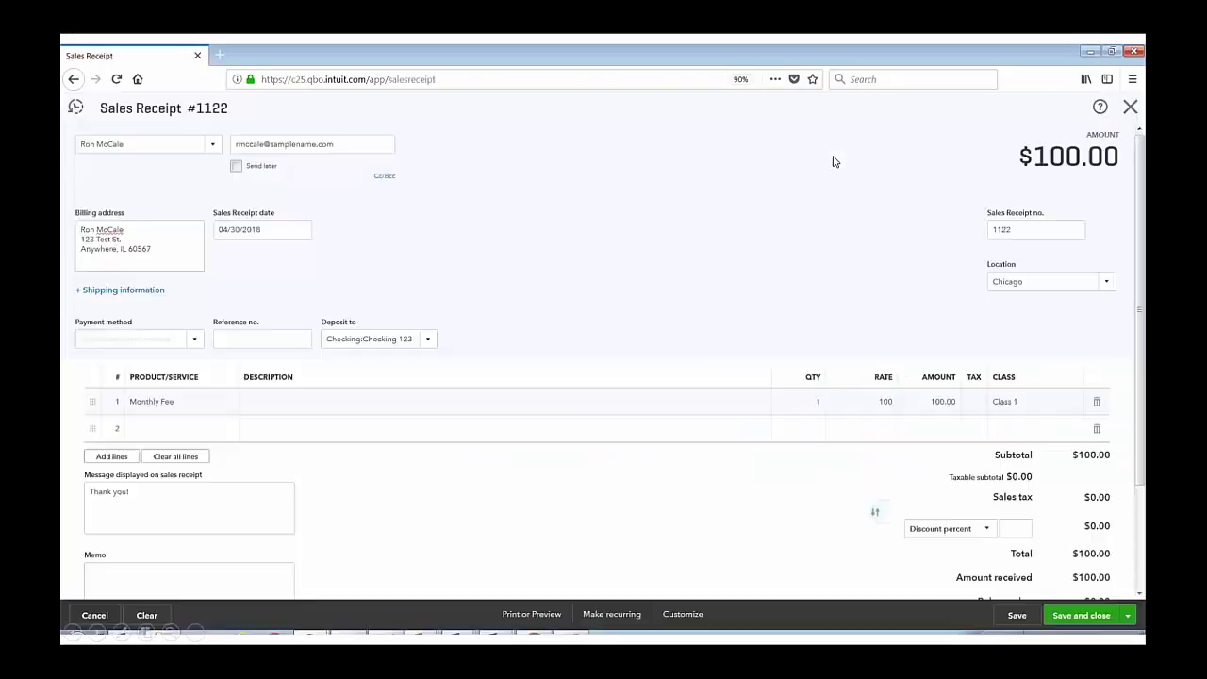
pyautogui.press('Right')
pyautogui.press('Right')
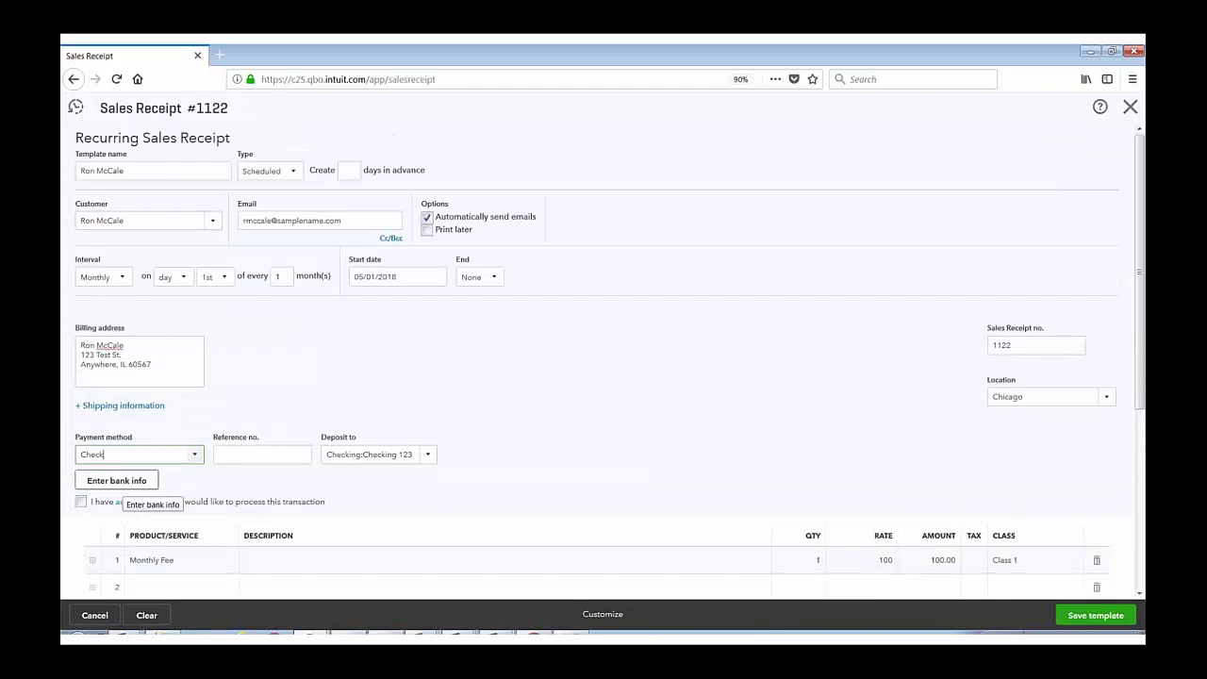
pyautogui.press('Right')
pyautogui.press('Right')
pyautogui.press('Right')
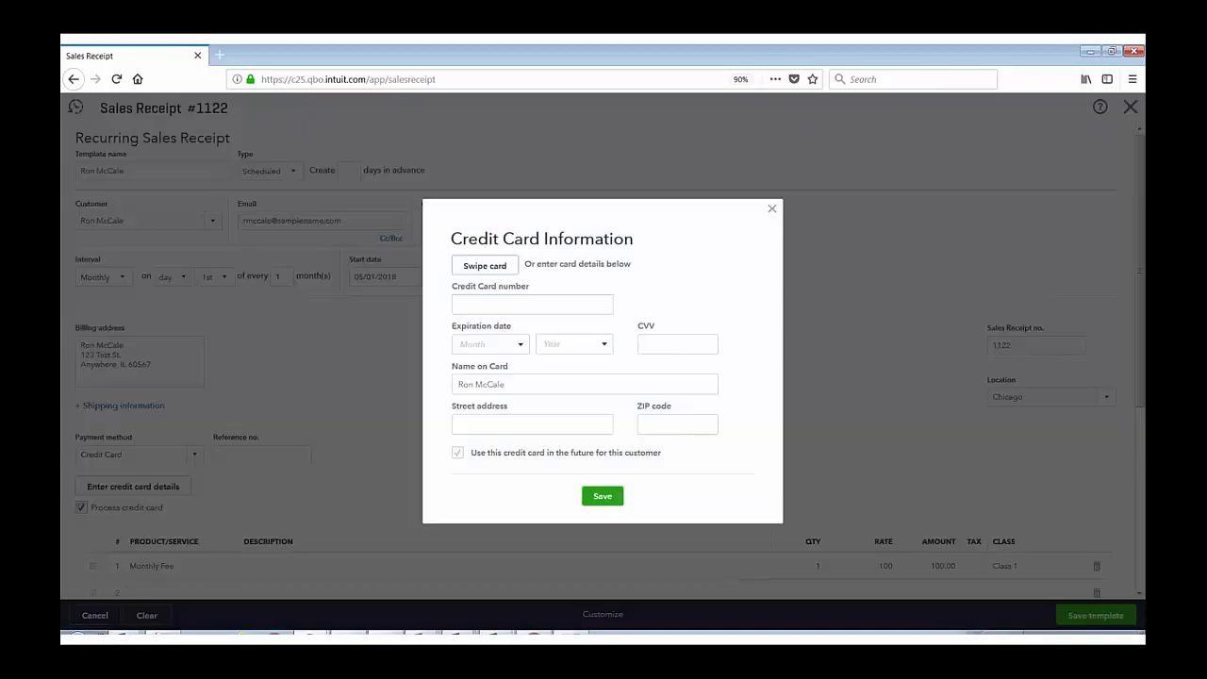
pyautogui.press('Right')
pyautogui.press('Left')
pyautogui.press('Right')
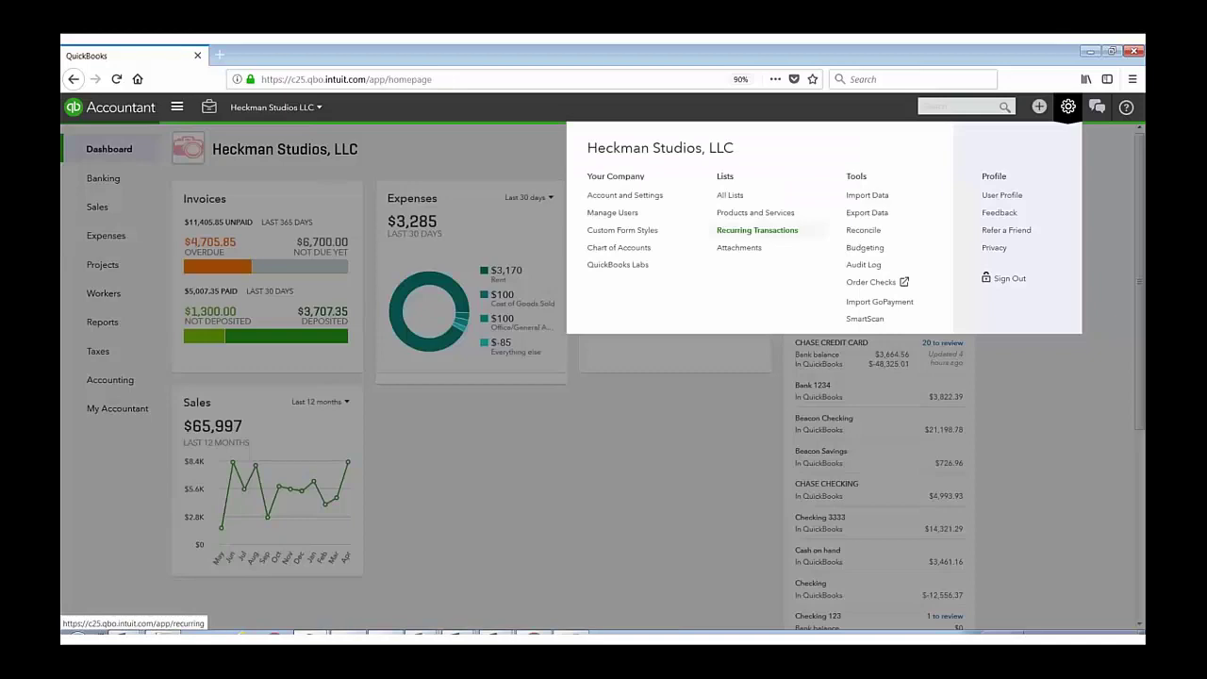
pyautogui.press('Right')
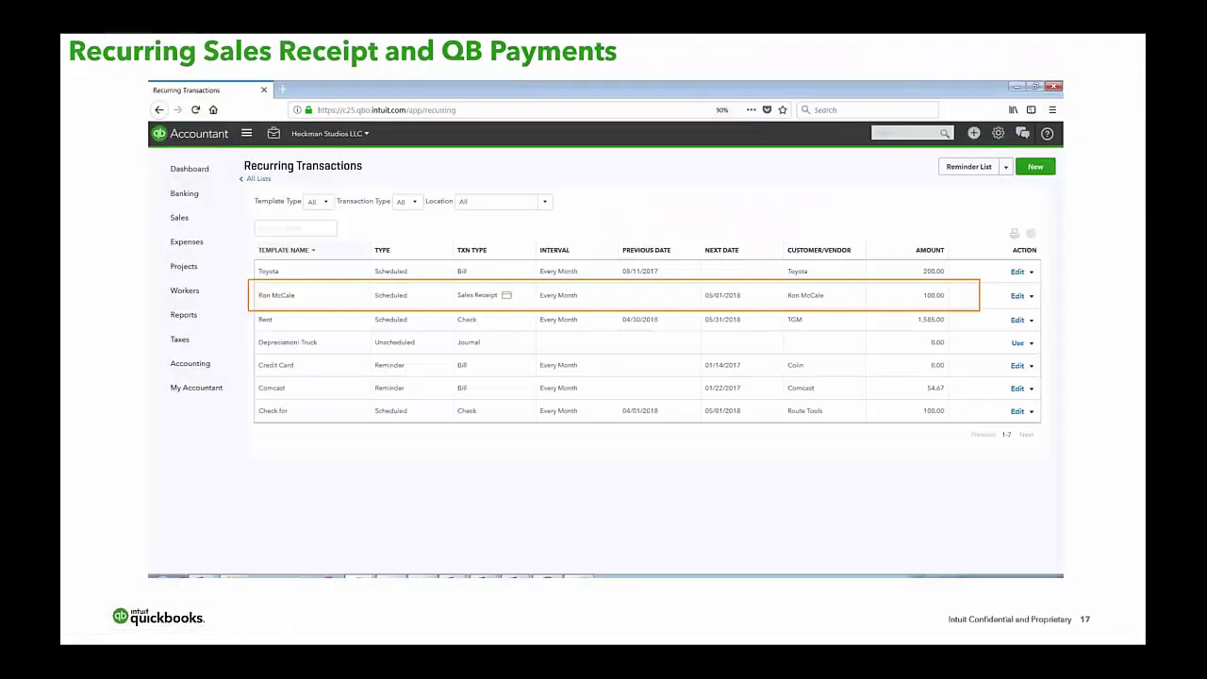
# Step: Advance through Key Settings to the 'Auto-invoice unbilled activity and Auto-send reports' slide
pyautogui.press('Right')
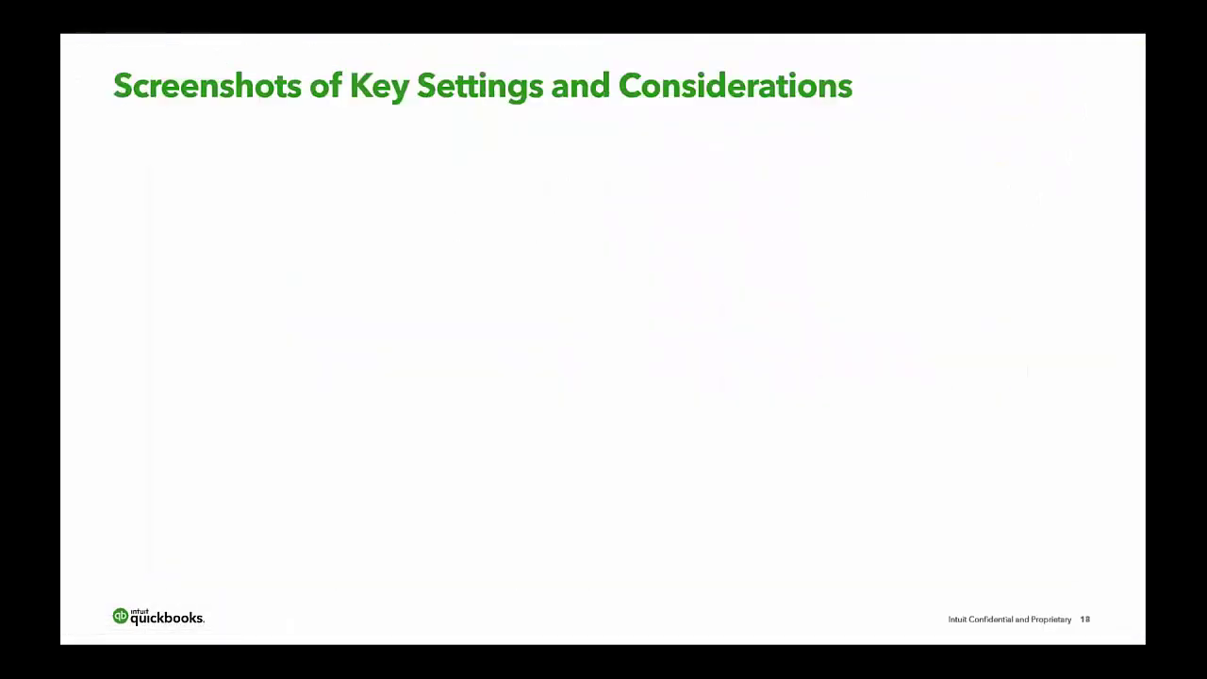
pyautogui.press('Right')
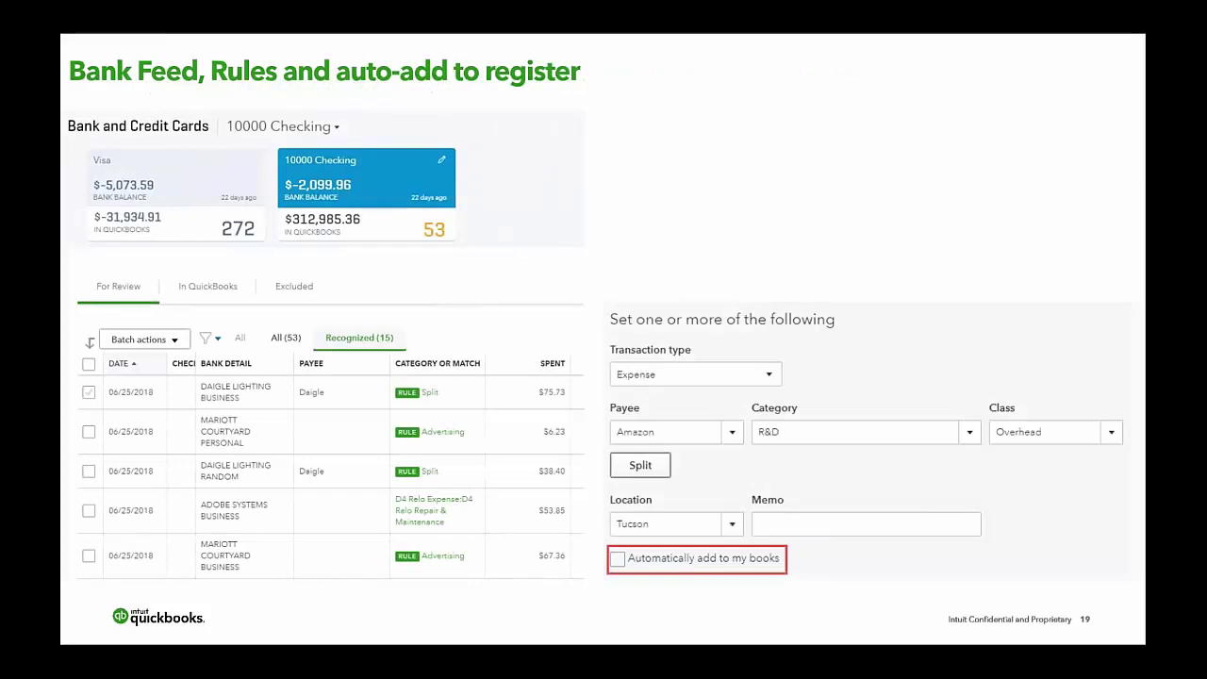
pyautogui.press('Right')
pyautogui.press('Right')
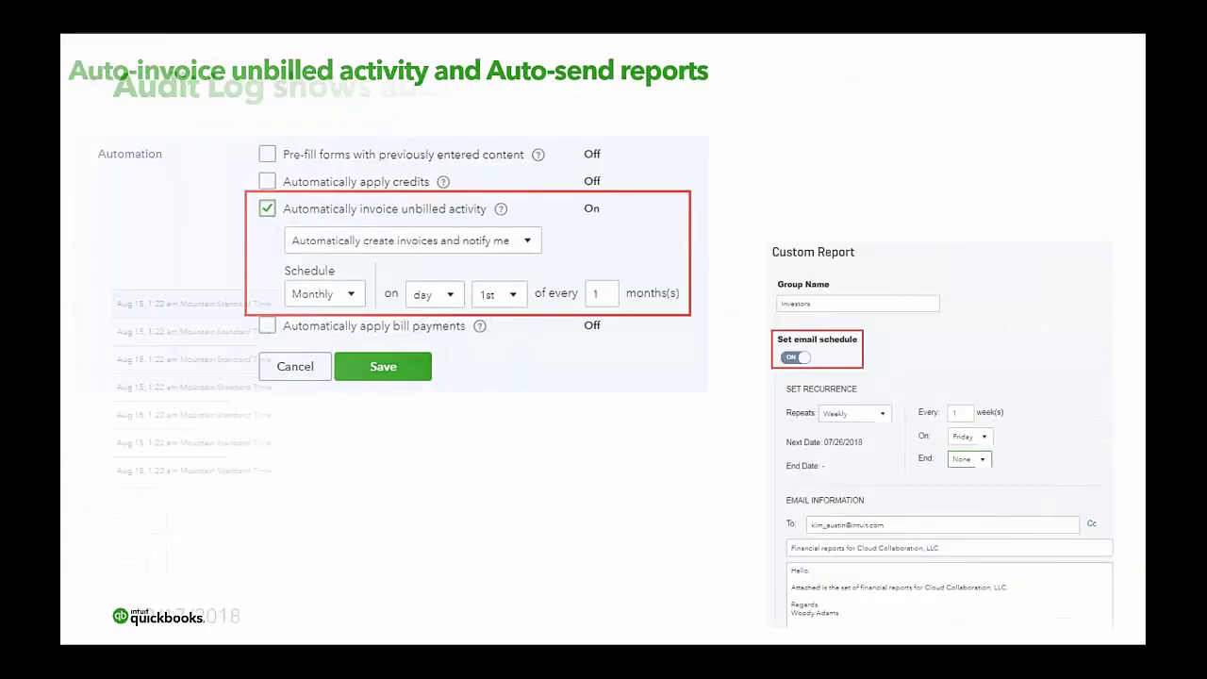
pyautogui.press('Right')
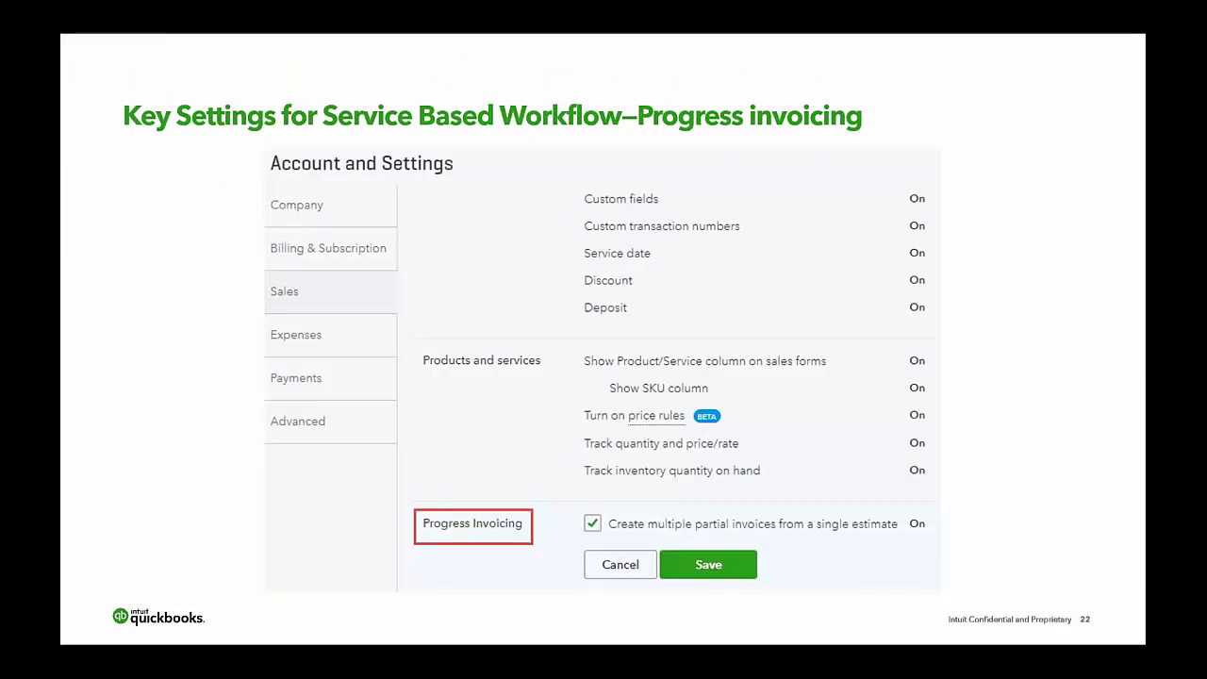
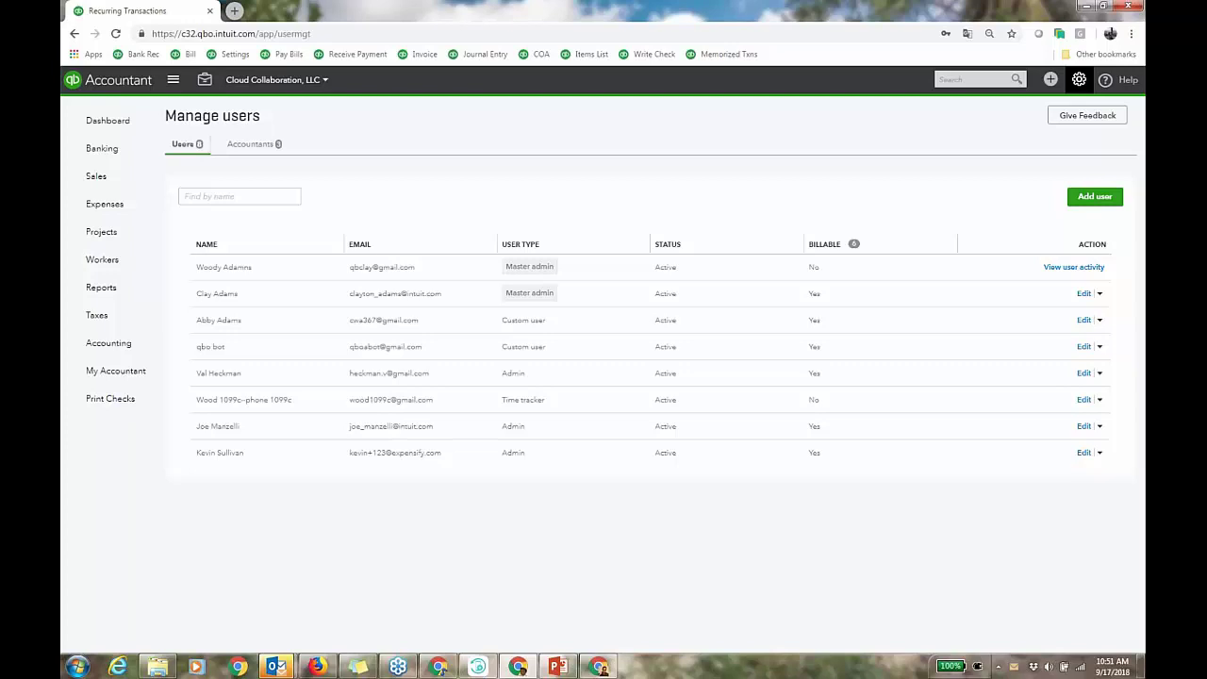
pyautogui.click(1092, 197)
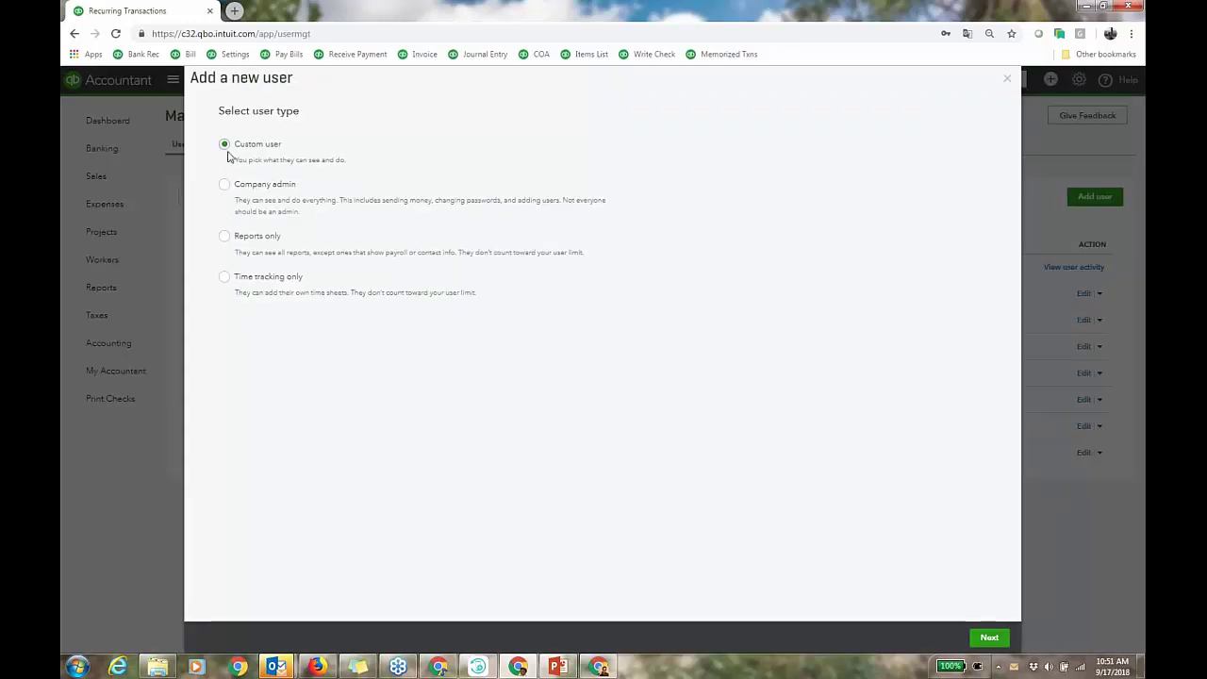
pyautogui.click(987, 638)
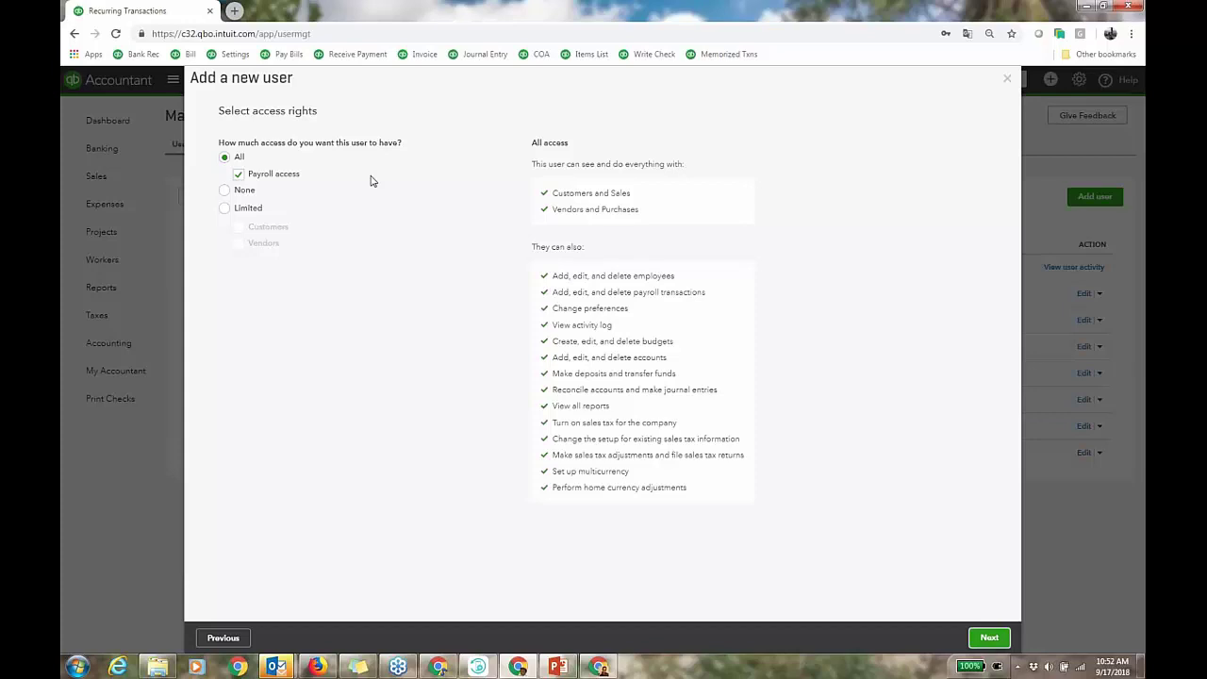
pyautogui.click(239, 175)
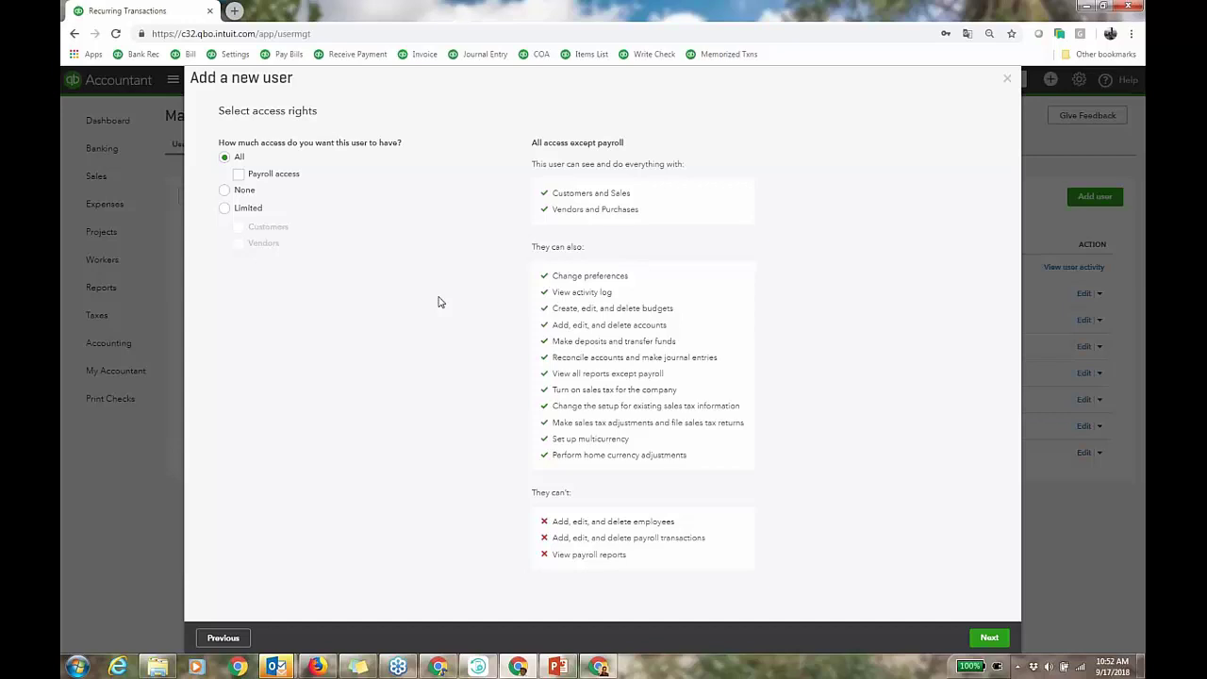
pyautogui.click(1007, 81)
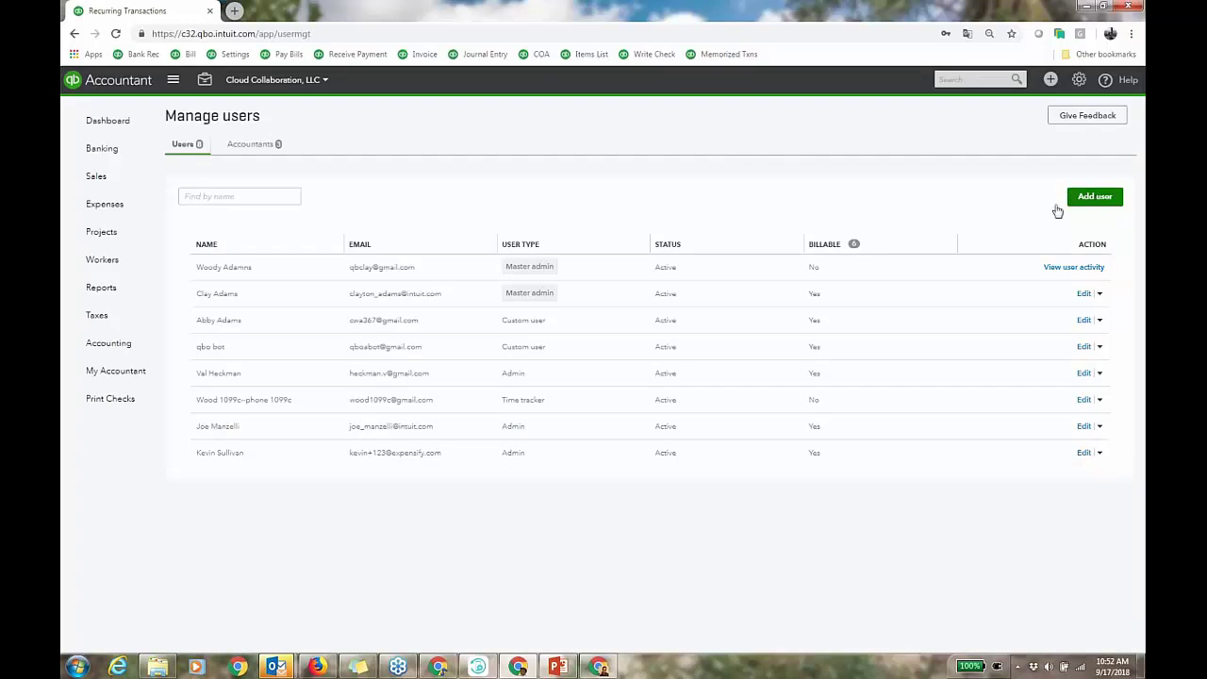
pyautogui.click(1083, 399)
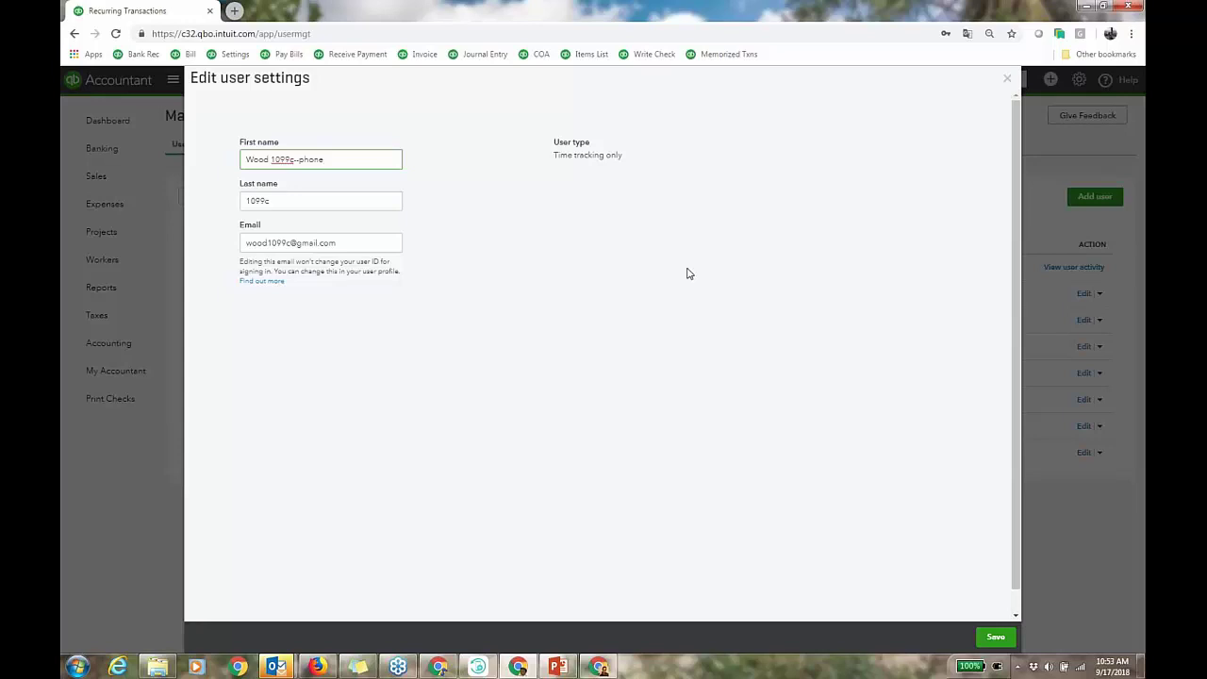
pyautogui.click(1006, 80)
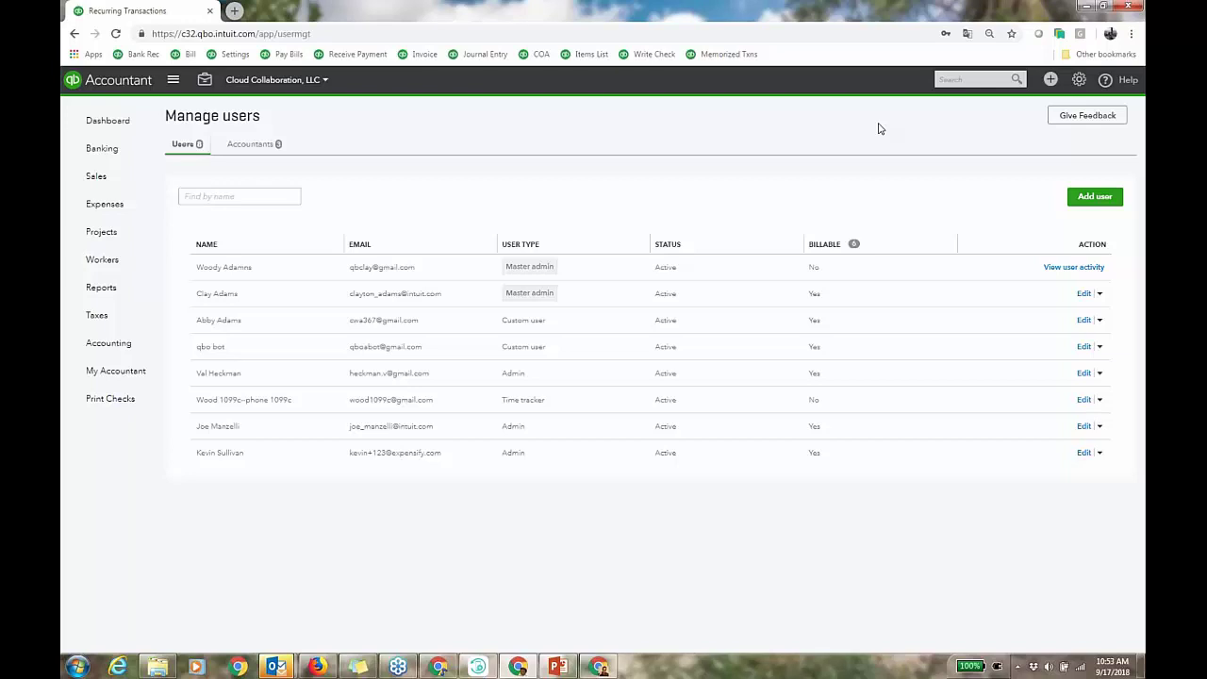
pyautogui.click(1091, 199)
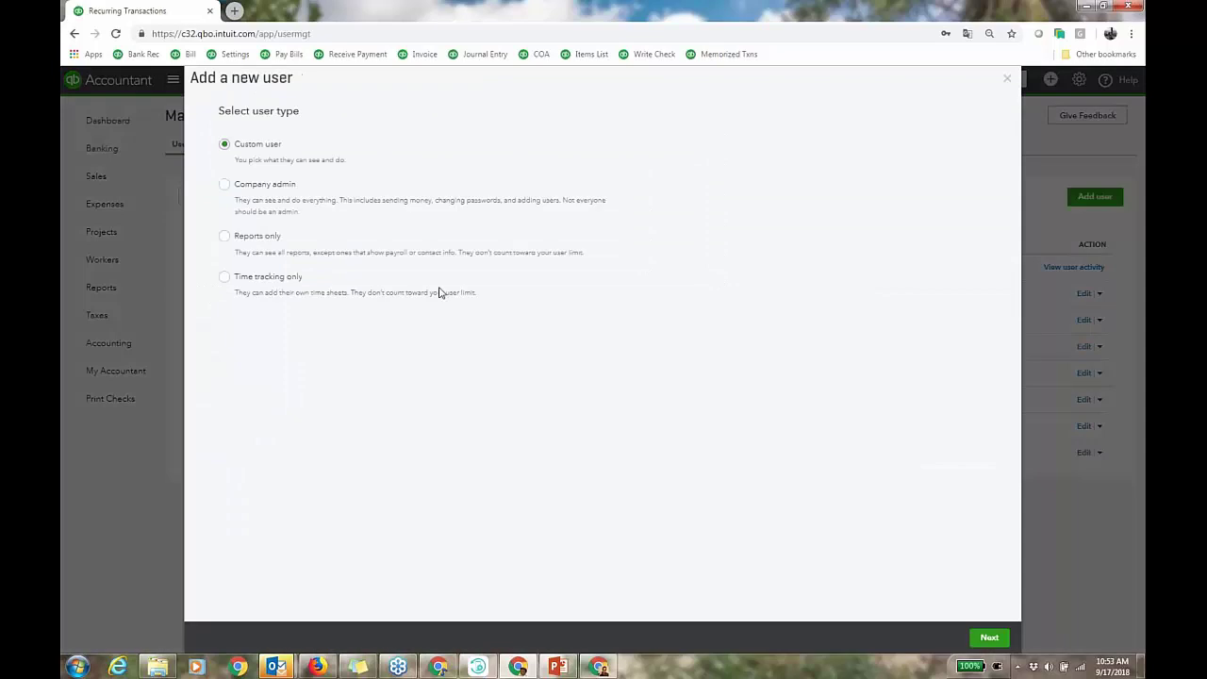
pyautogui.click(225, 236)
pyautogui.click(1006, 78)
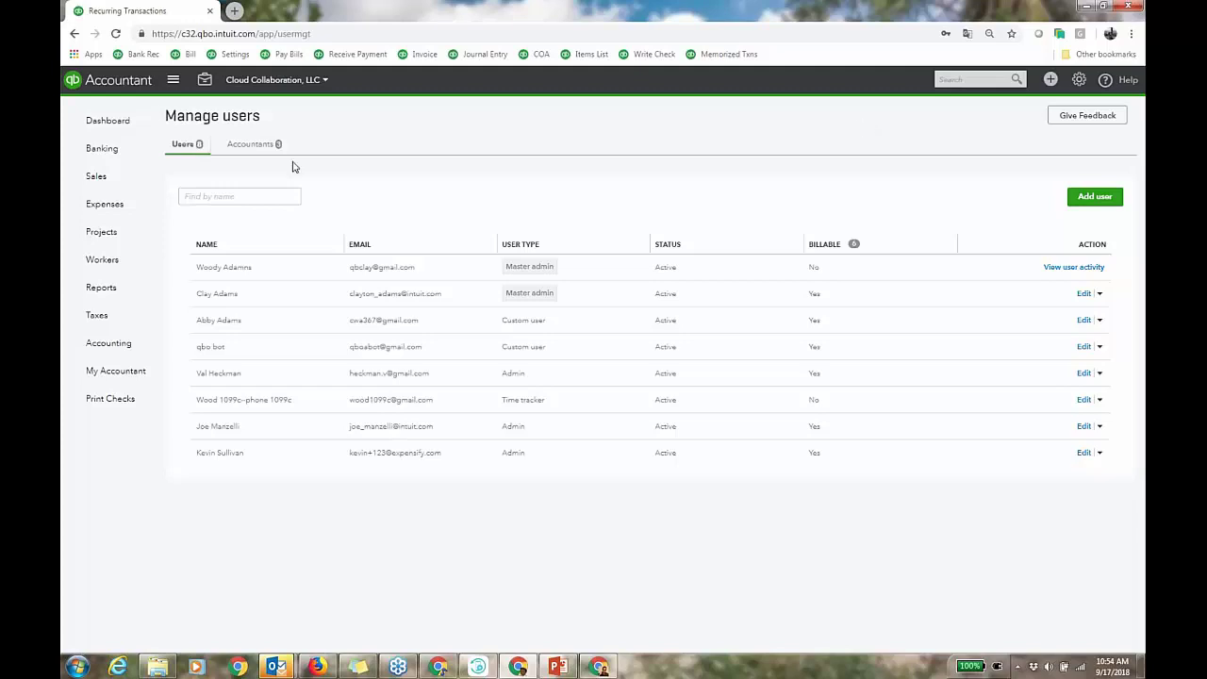
# Step: Review the Google bank rule (rule 15) and its auto-add option without saving, then return to Banking
pyautogui.click(102, 151)
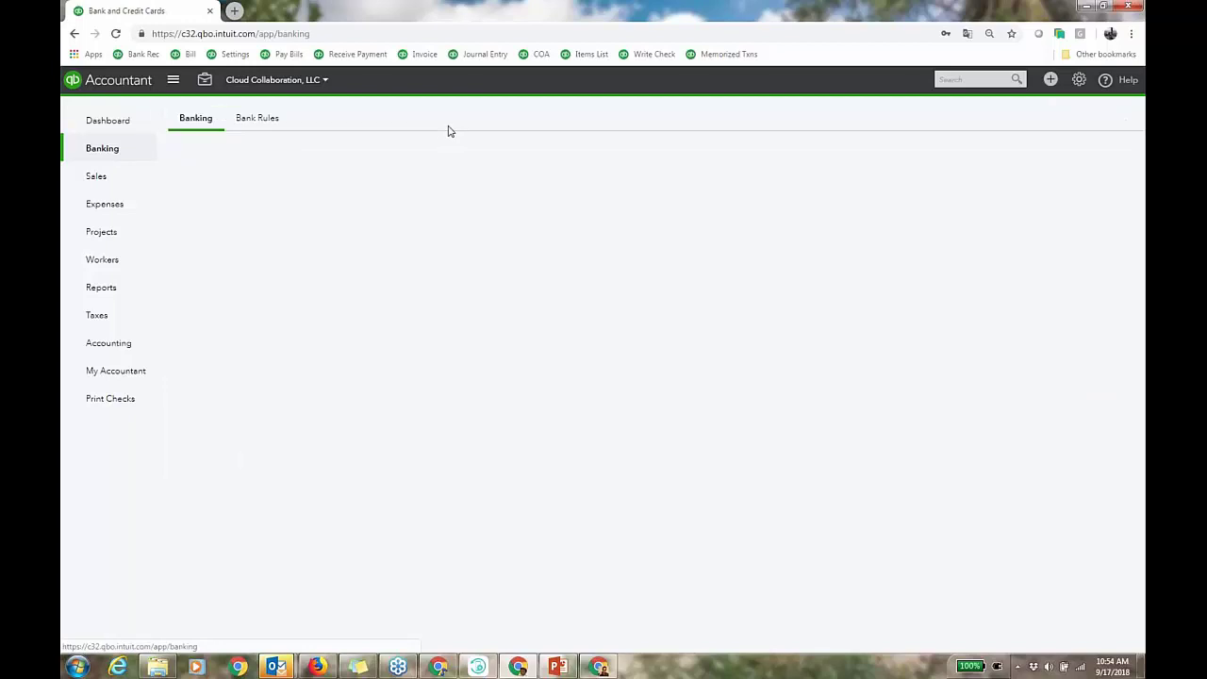
pyautogui.click(258, 118)
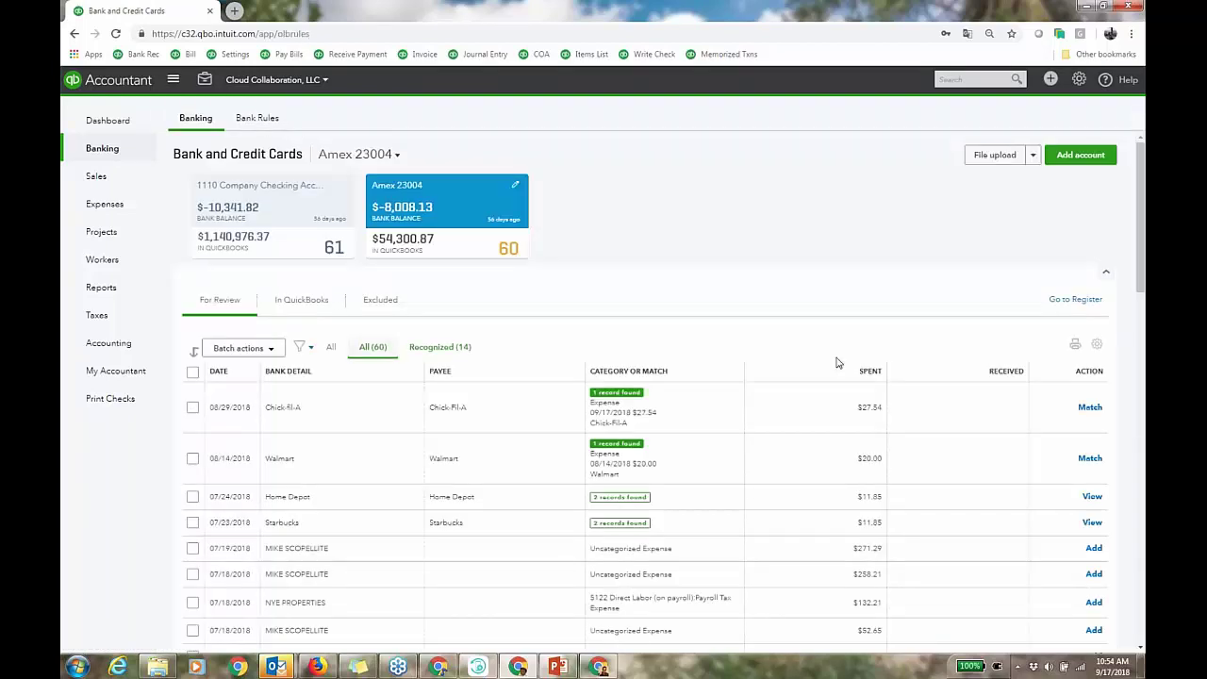
pyautogui.scroll(-3, 892, 350)
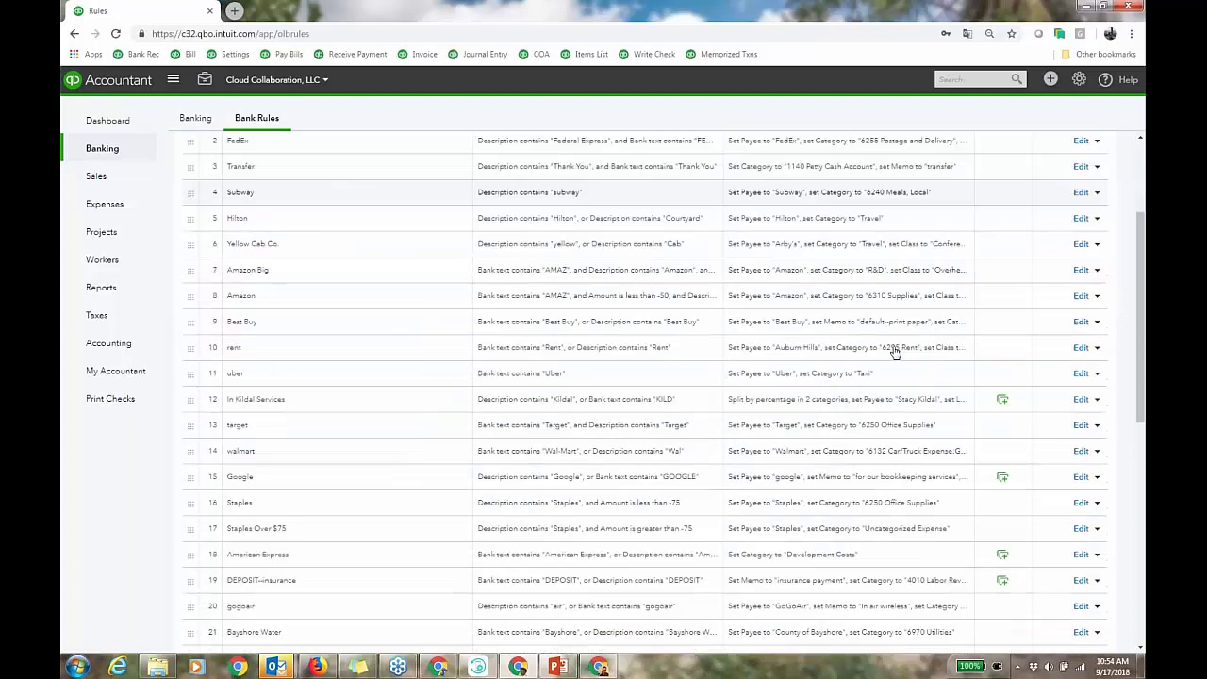
pyautogui.scroll(-2, 895, 352)
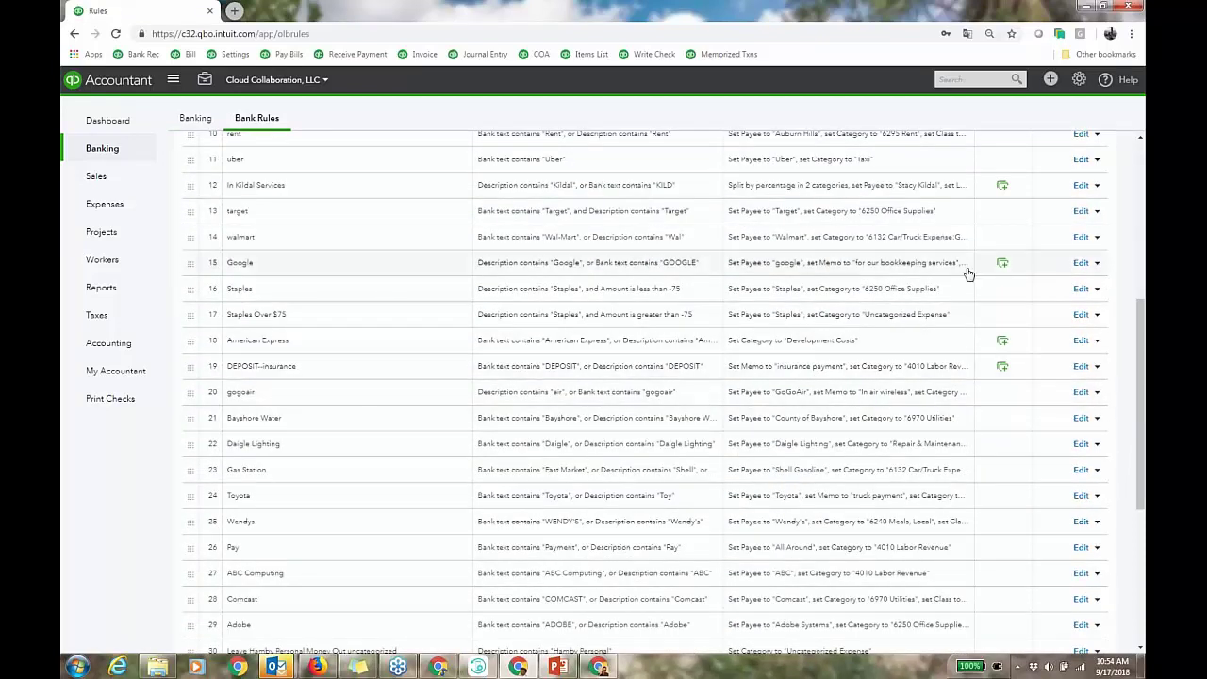
pyautogui.click(1080, 262)
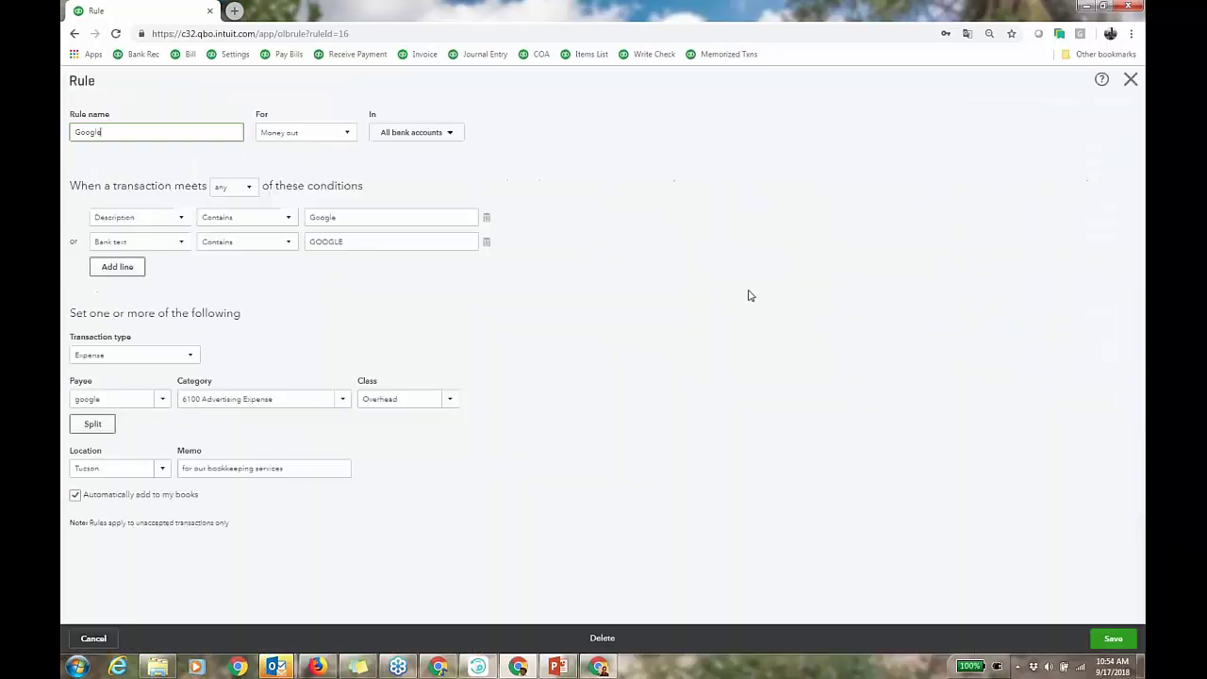
pyautogui.moveTo(214, 500); pyautogui.dragTo(84, 504)
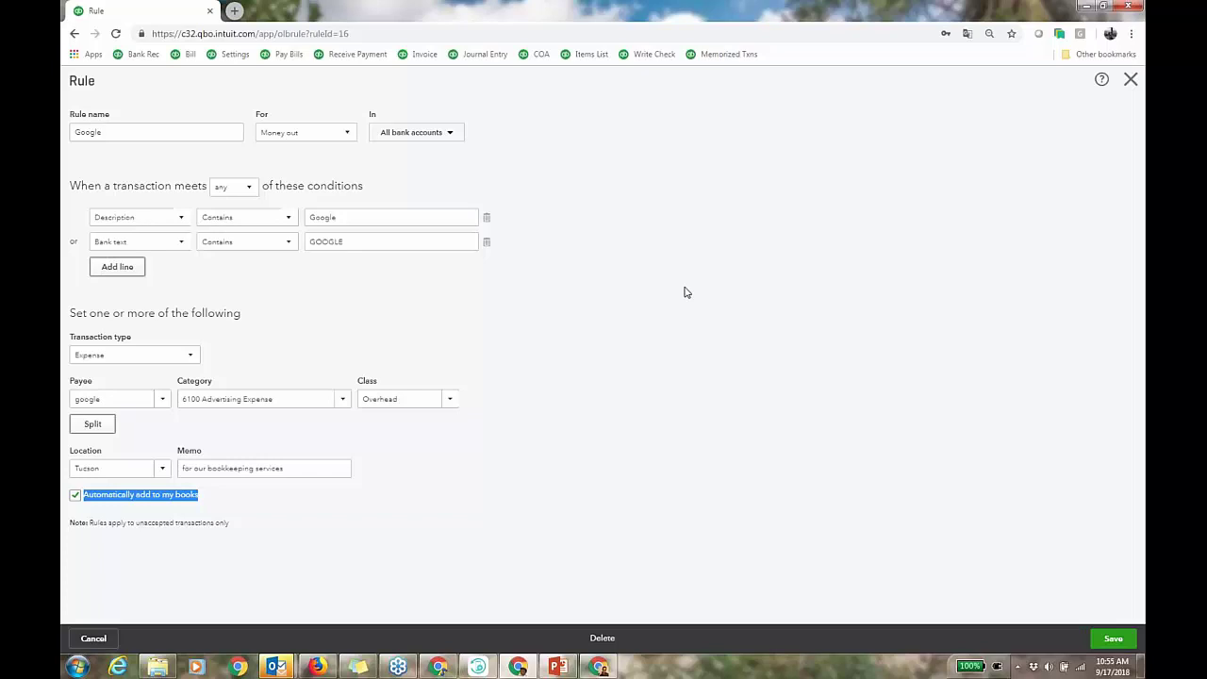
pyautogui.click(1131, 83)
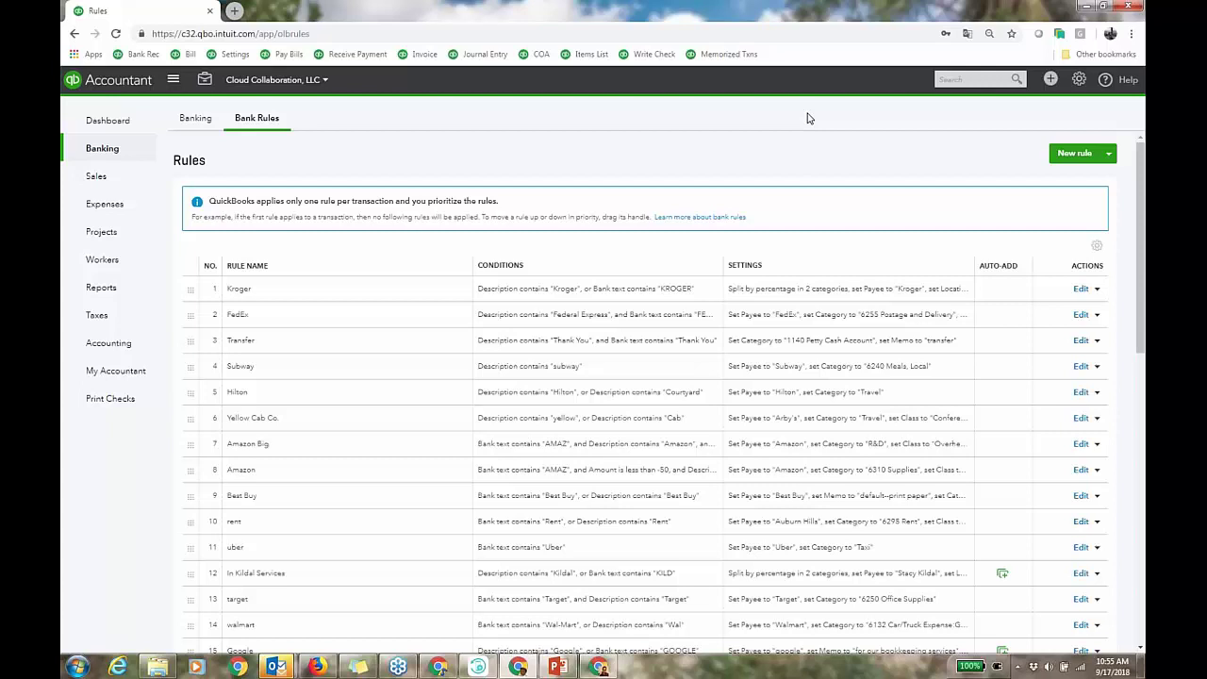
pyautogui.click(200, 125)
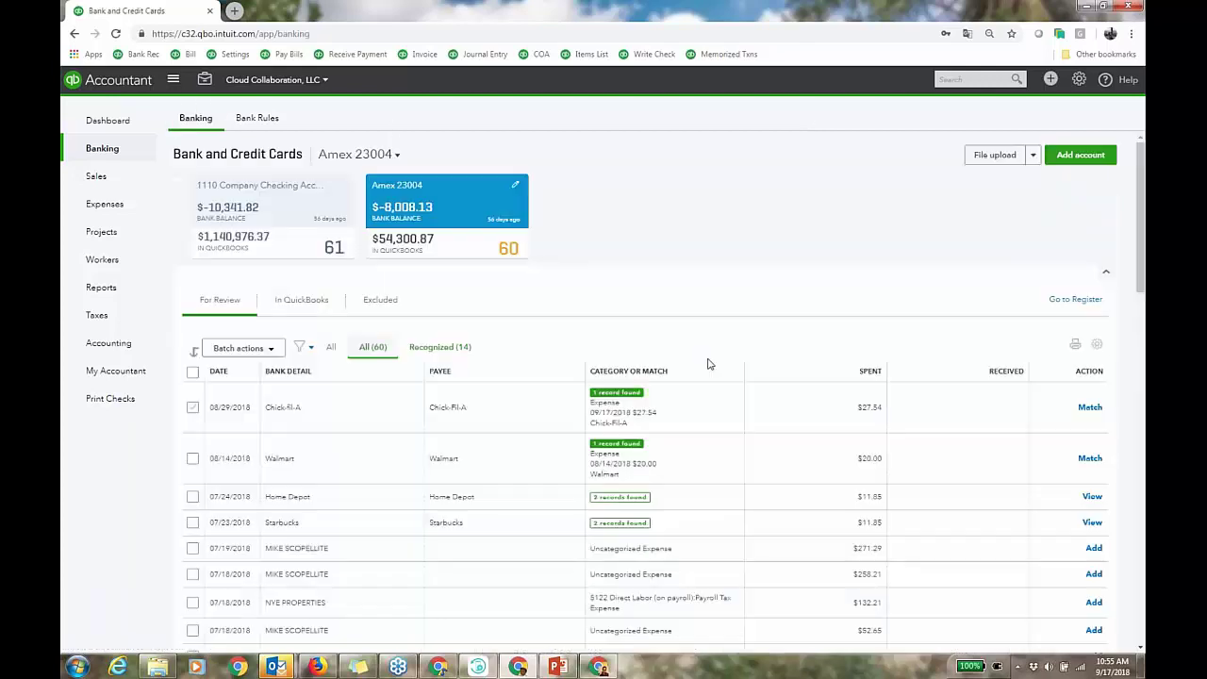
# Step: Expand the Walmart match, then open the 07/19/2018 $271.29 Uncategorized Expense for adding
pyautogui.click(565, 461)
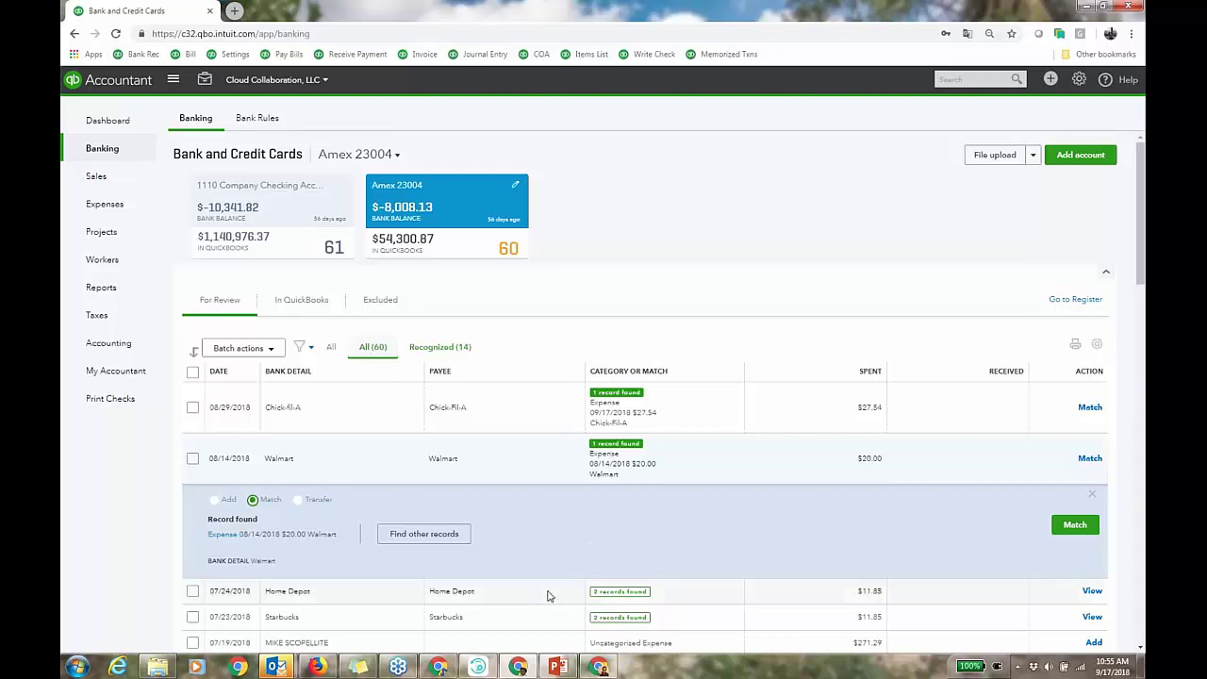
pyautogui.scroll(-1, 547, 595)
pyautogui.scroll(-1, 547, 595)
pyautogui.click(540, 510)
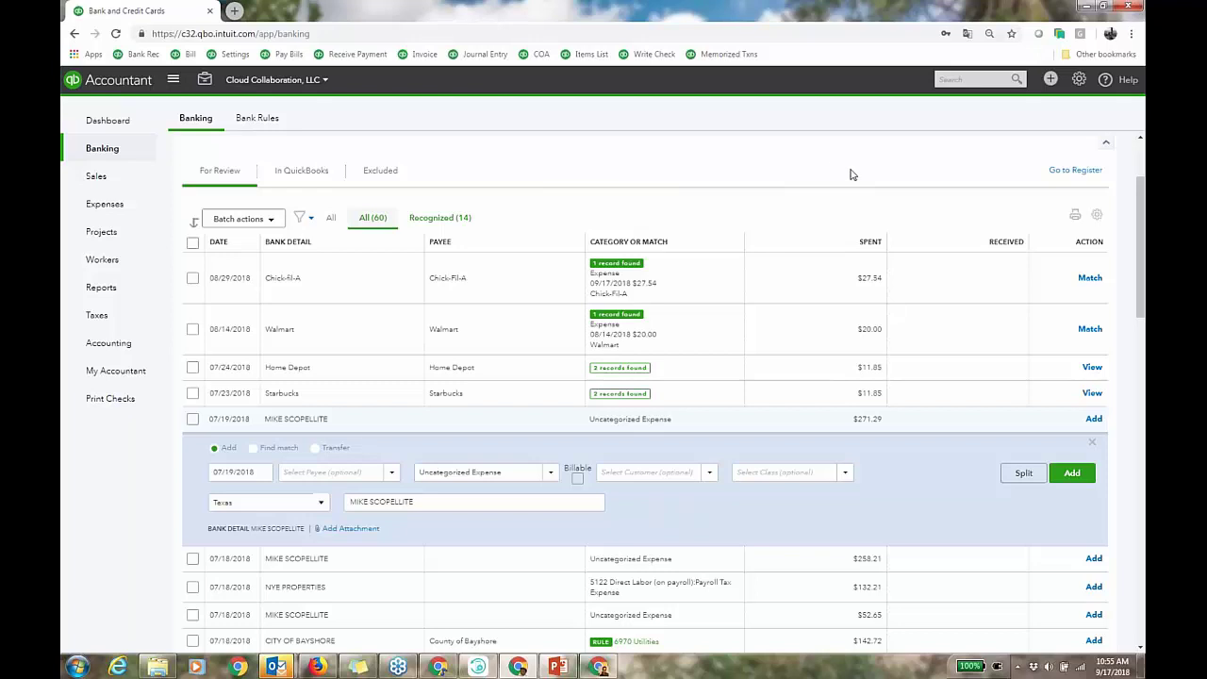
pyautogui.click(1079, 83)
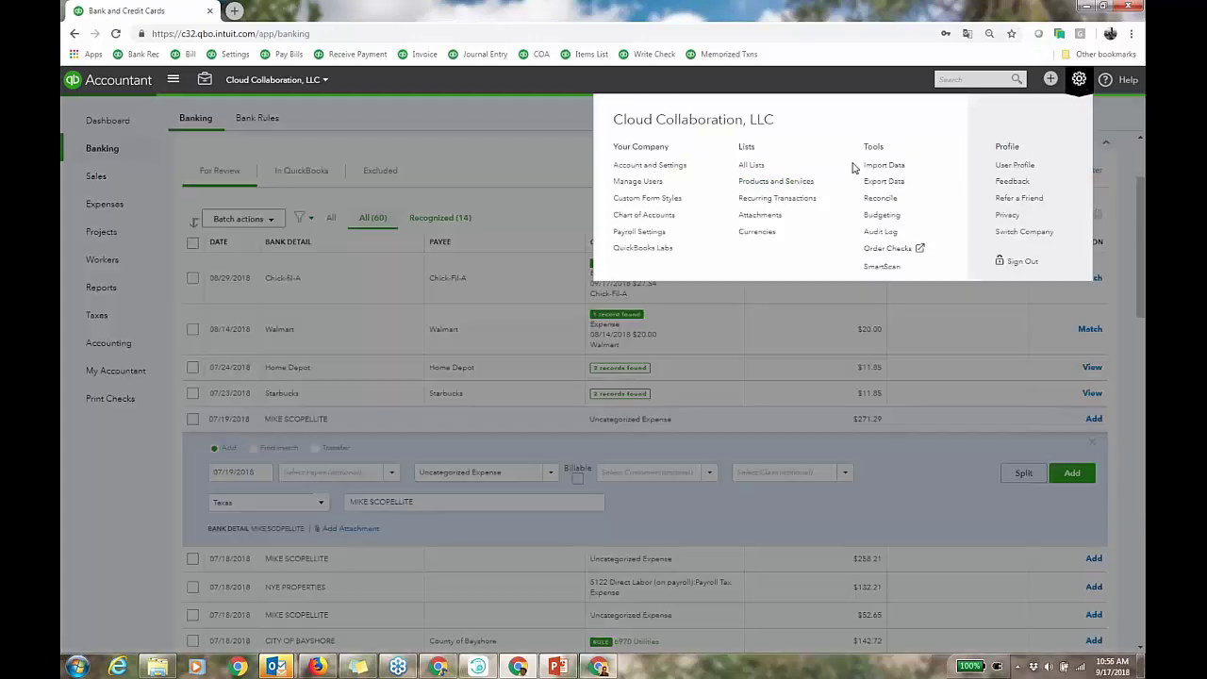
pyautogui.click(796, 185)
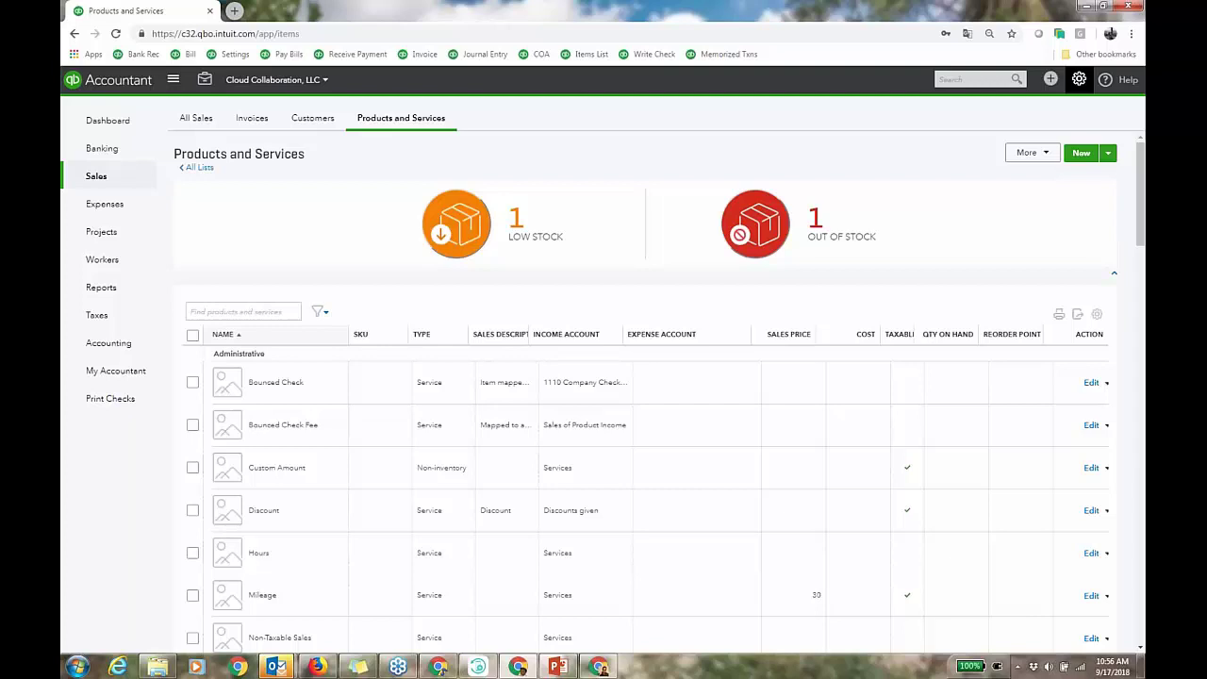
pyautogui.click(321, 311)
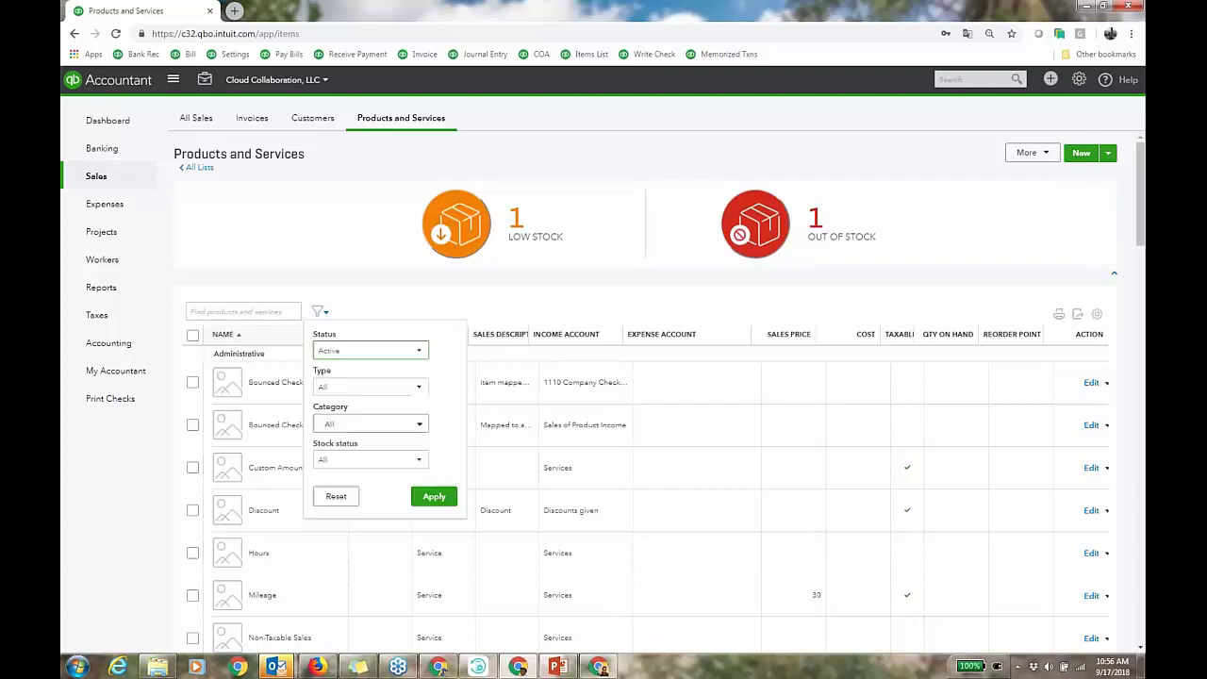
pyautogui.click(419, 390)
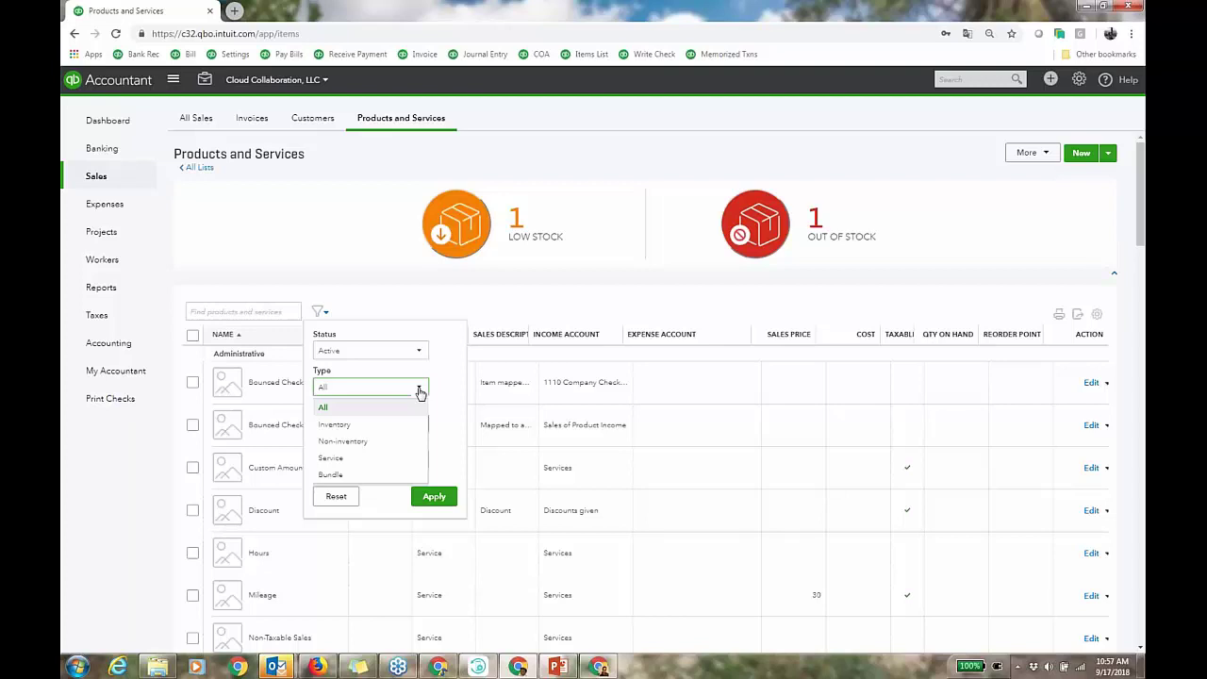
pyautogui.click(644, 308)
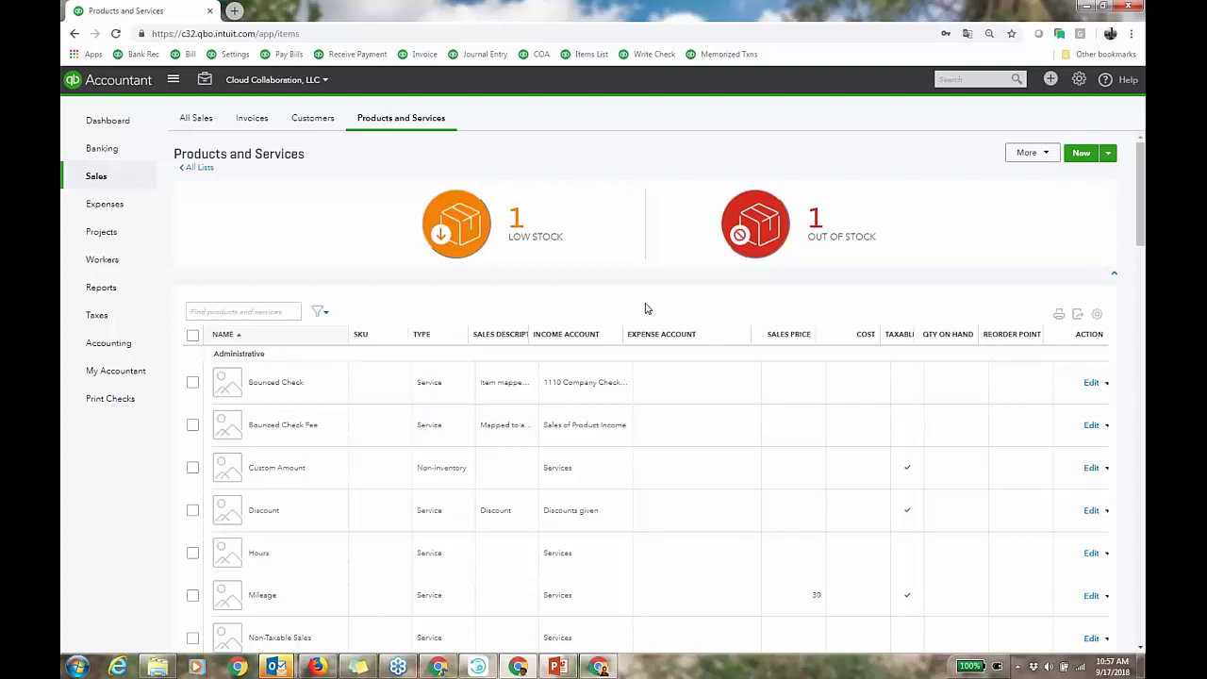
pyautogui.scroll(-2, 645, 309)
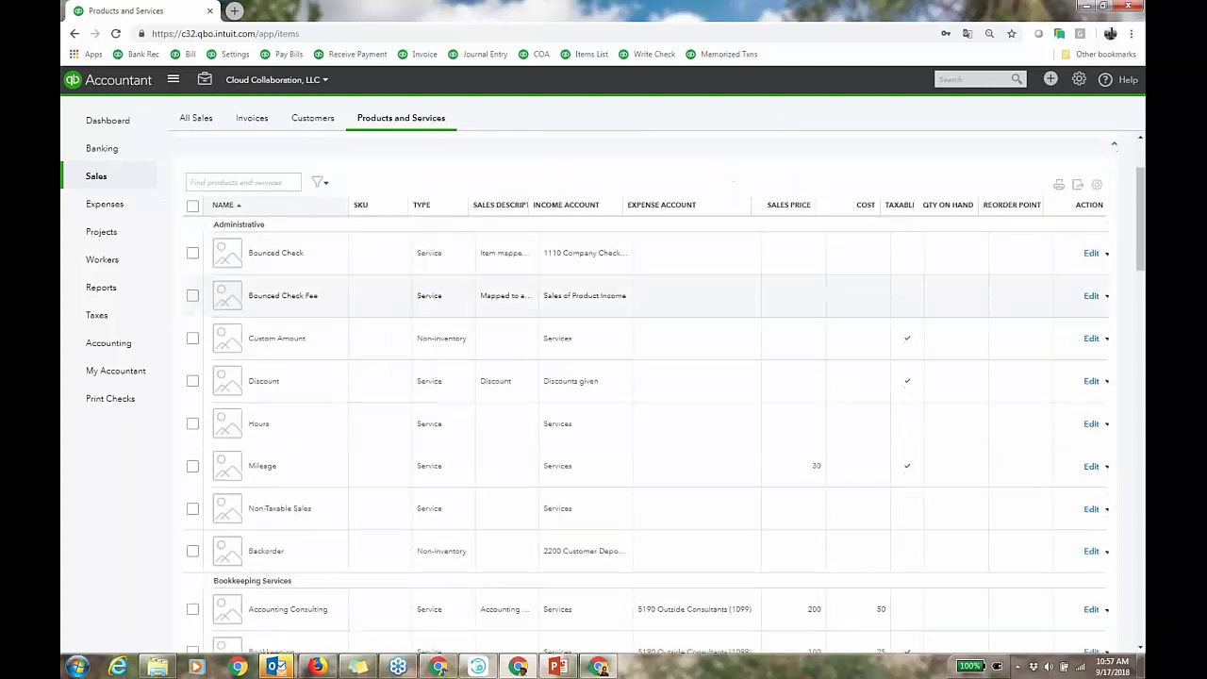
pyautogui.scroll(-3, 647, 307)
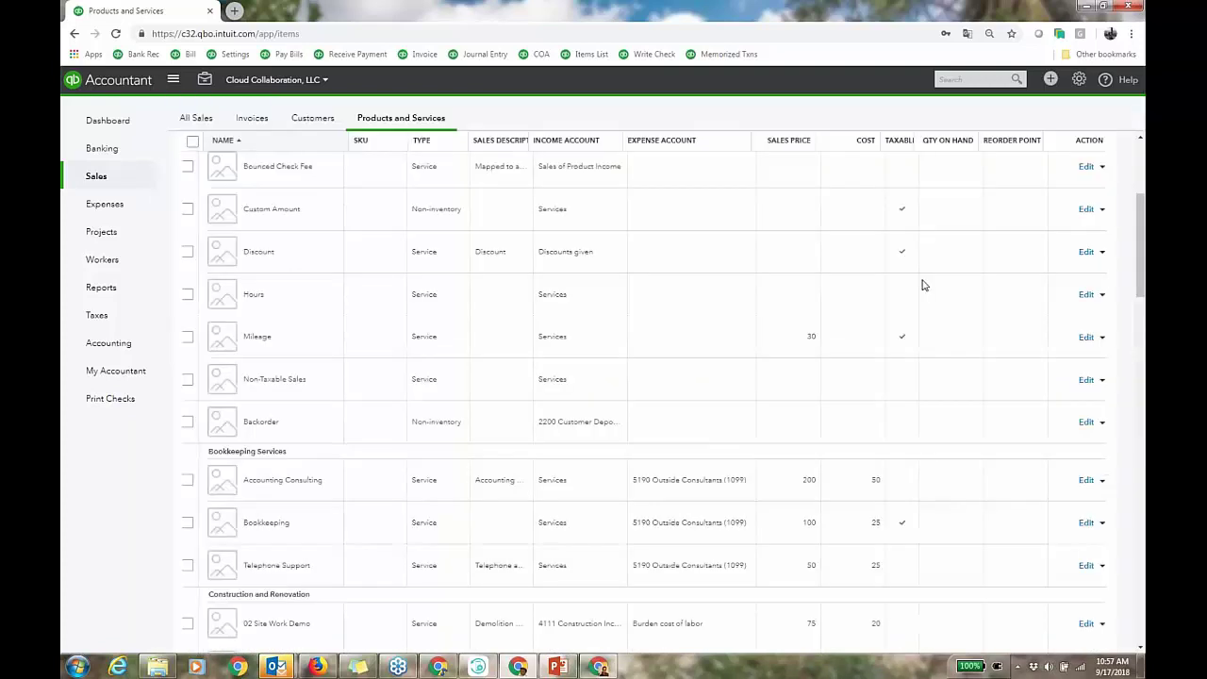
pyautogui.scroll(-1, 1144, 309)
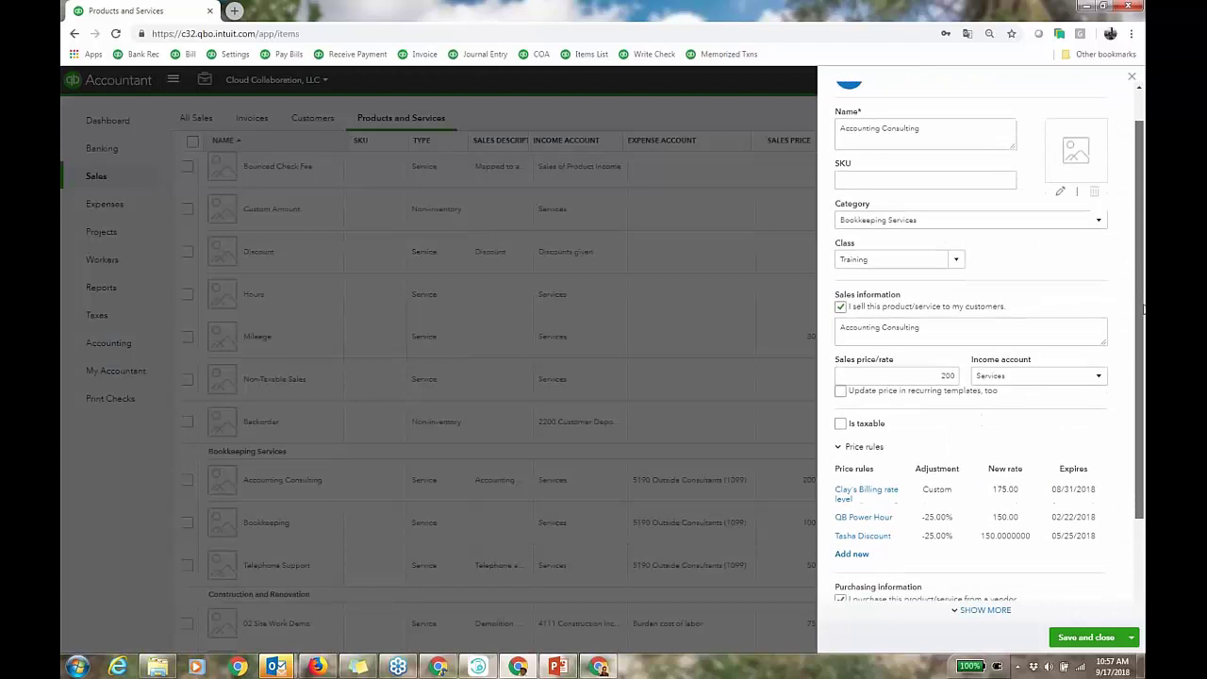
pyautogui.scroll(-1, 1143, 309)
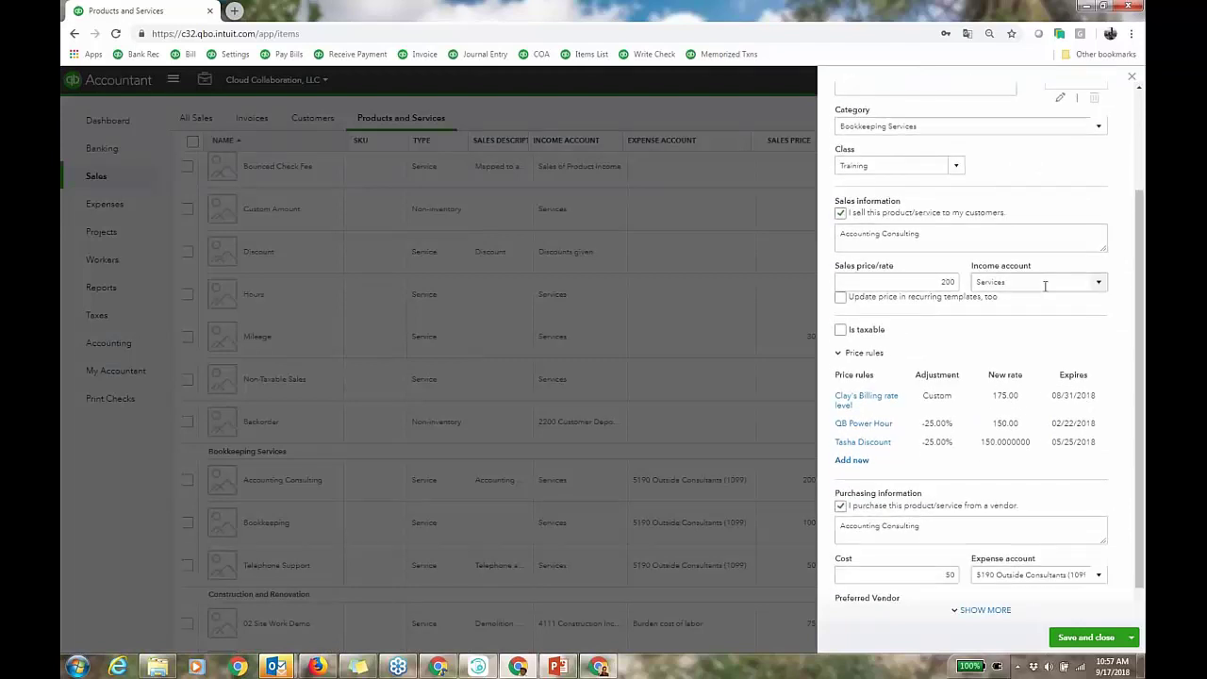
pyautogui.scroll(-1, 1140, 311)
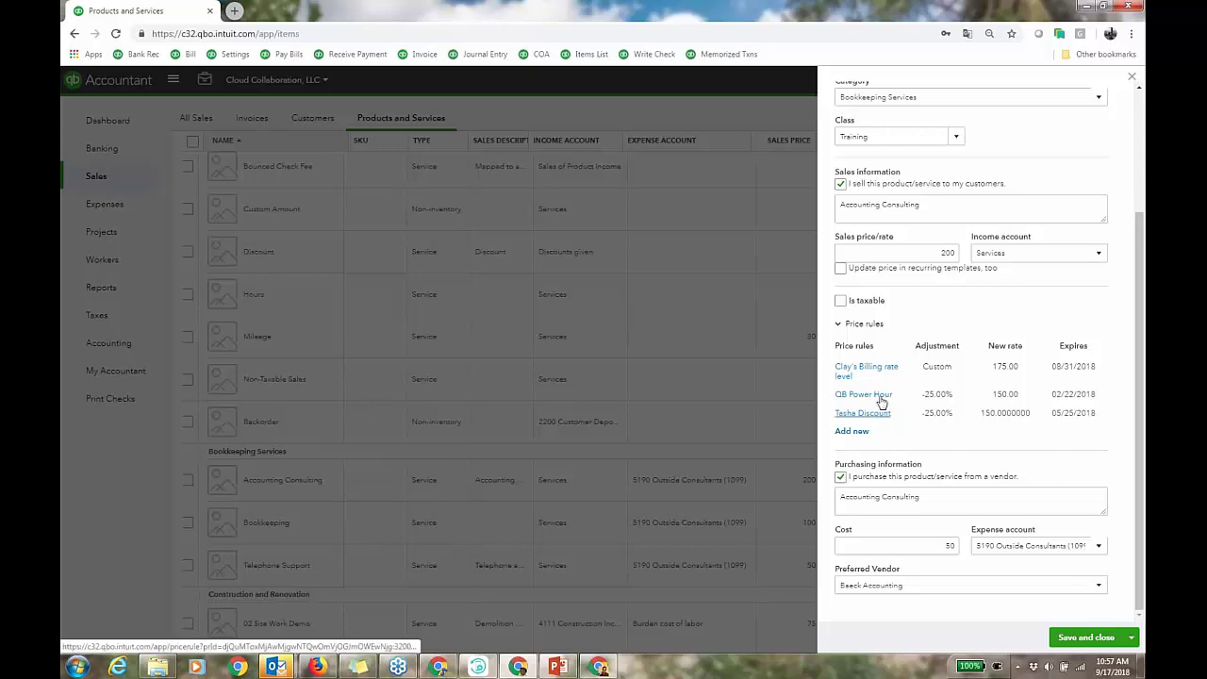
# Step: Filter Products and Services to Inventory type, then to Low Stock, leaving only Gadget
pyautogui.click(1133, 81)
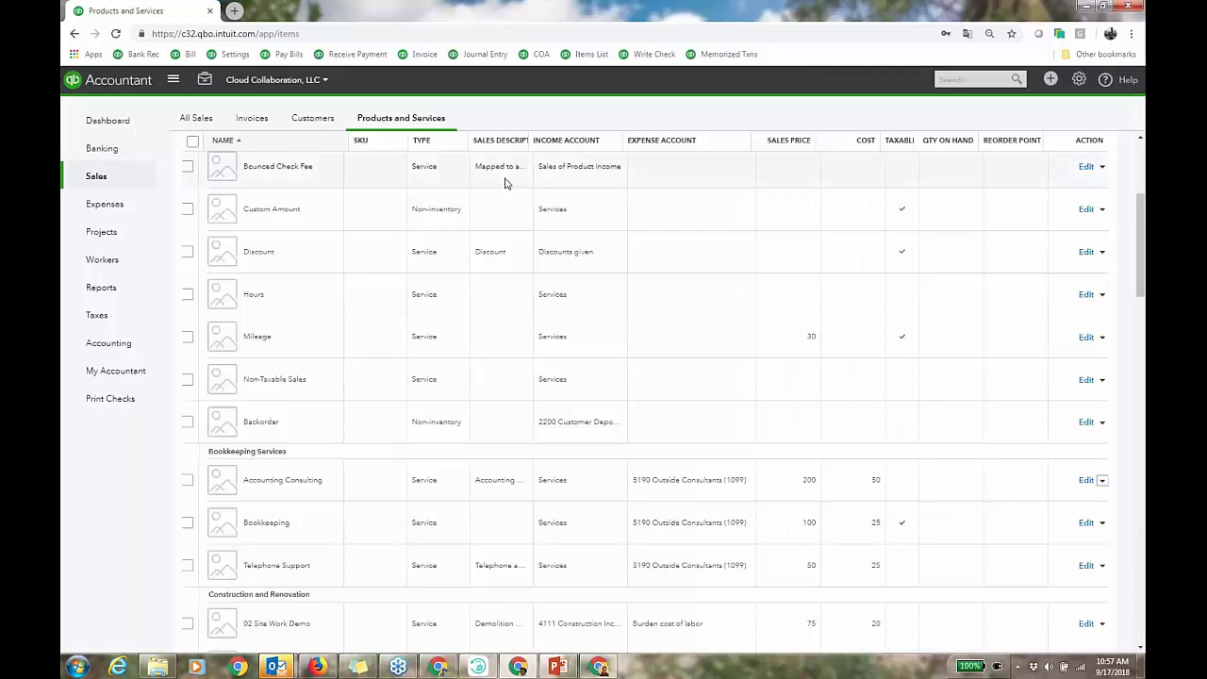
pyautogui.scroll(5, 603, 377)
pyautogui.click(323, 313)
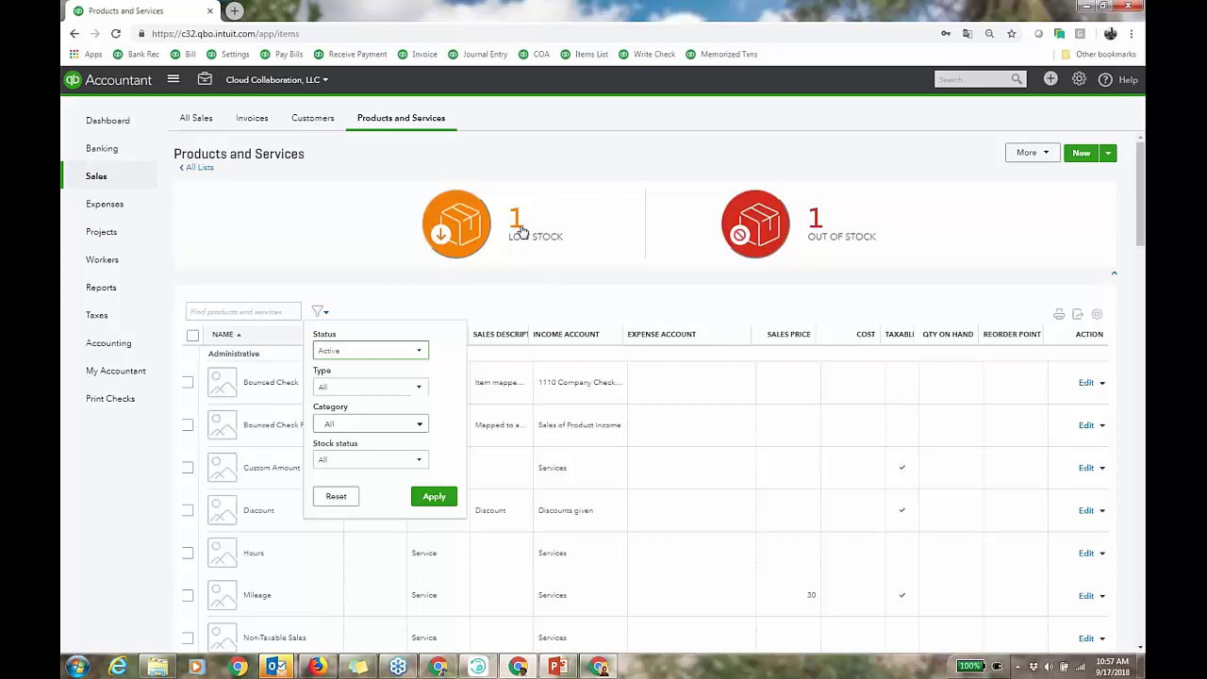
pyautogui.click(417, 427)
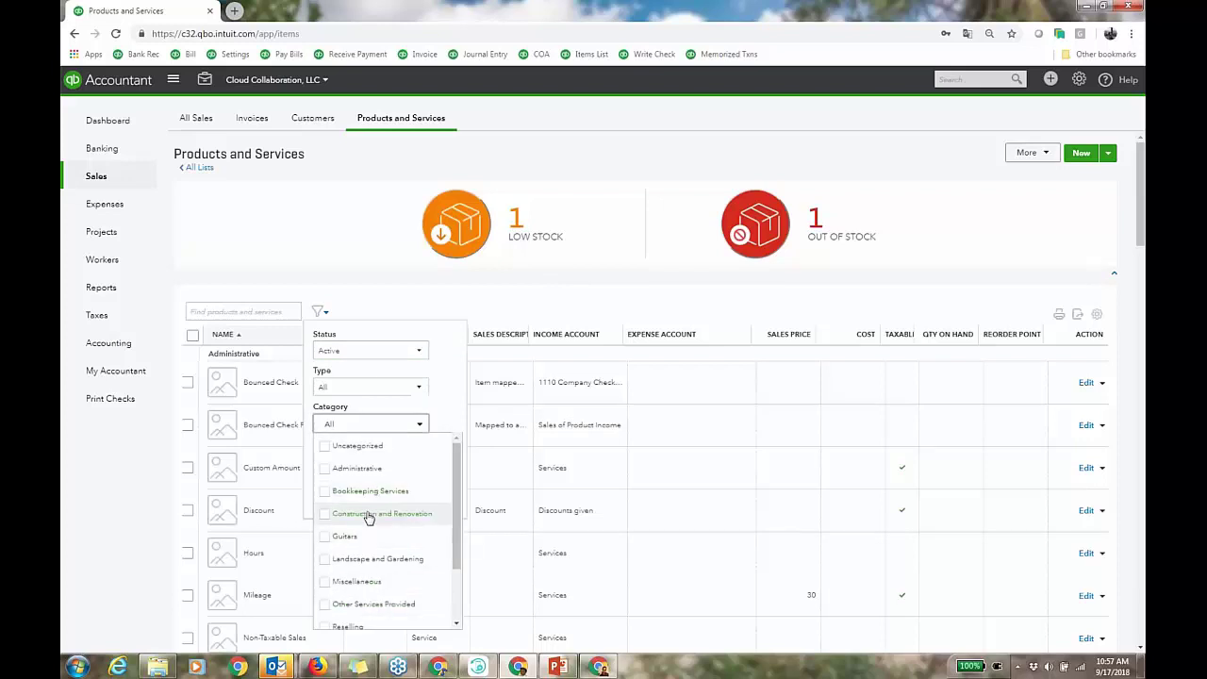
pyautogui.click(419, 389)
pyautogui.click(334, 424)
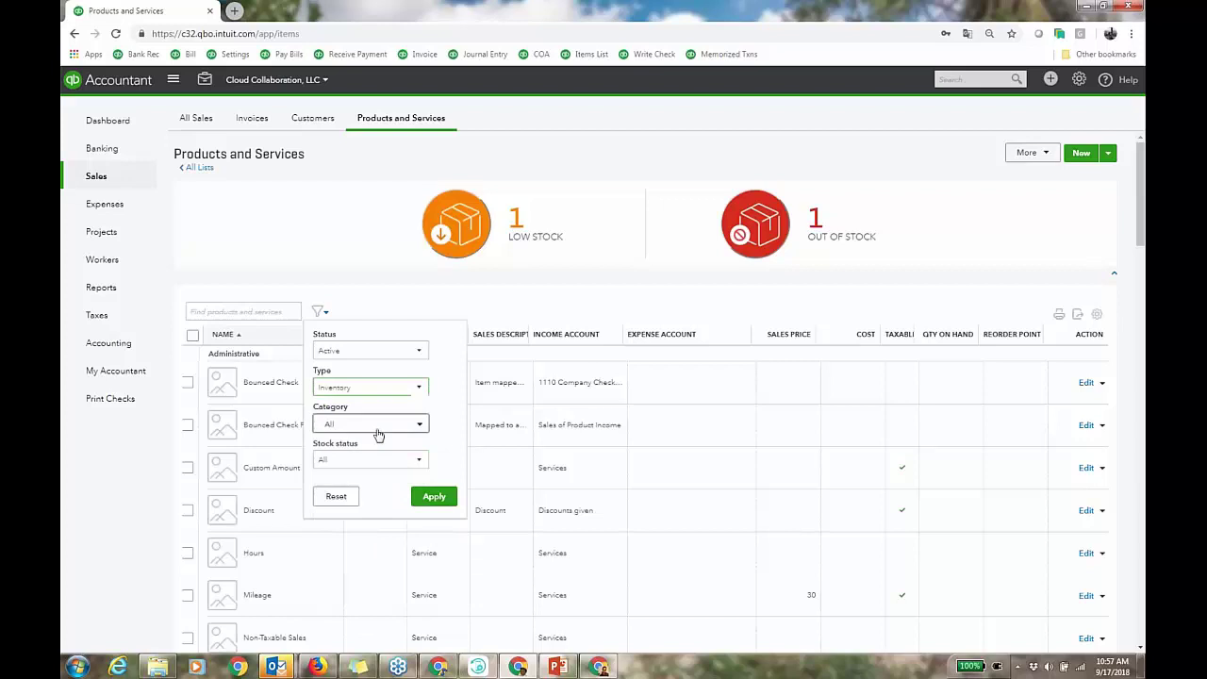
pyautogui.click(431, 496)
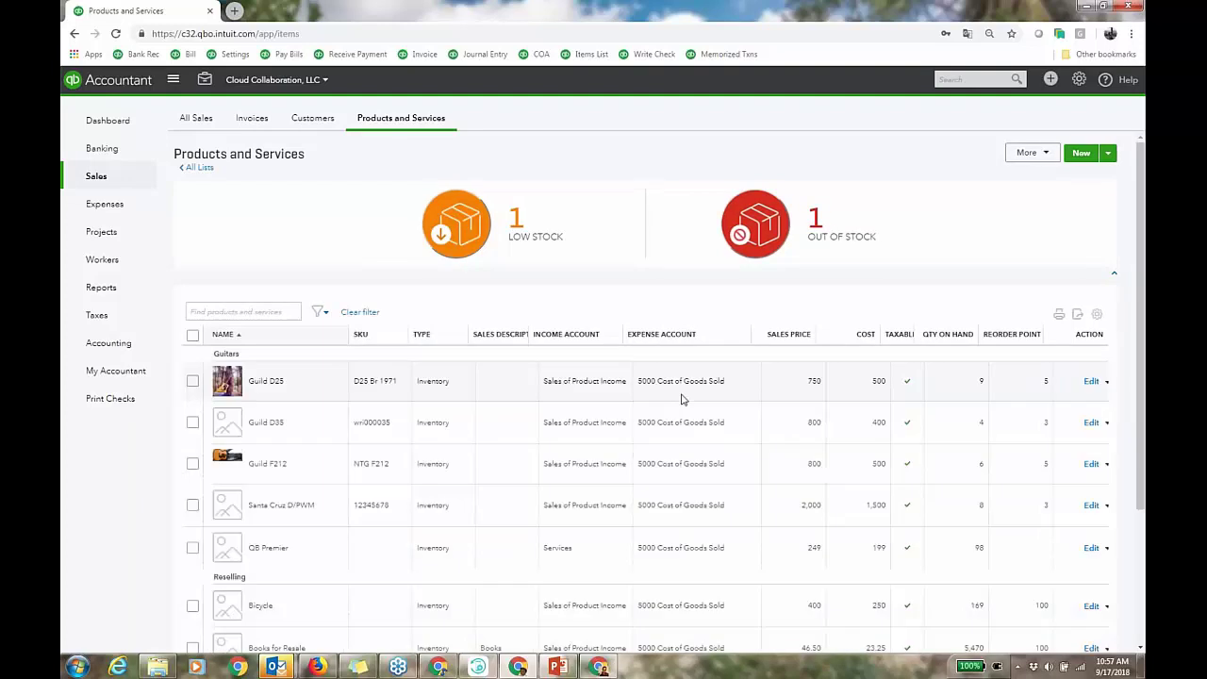
pyautogui.click(582, 214)
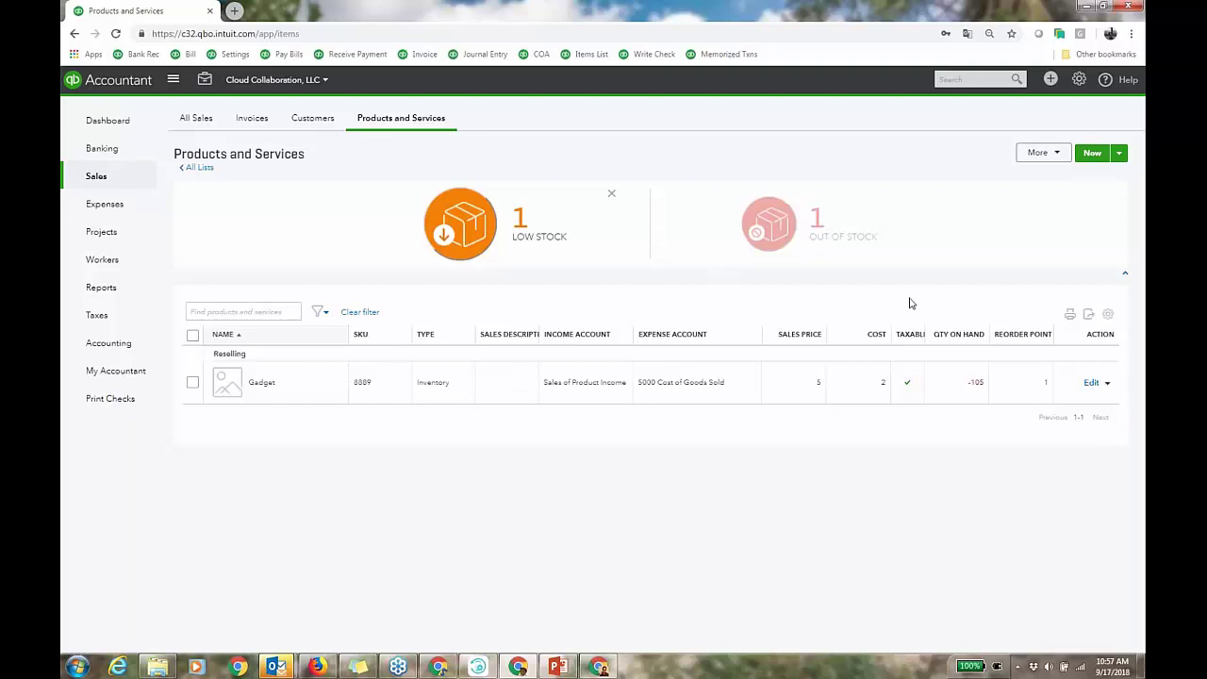
# Step: Select the Gadget item and reorder it through Batch actions, creating purchase order SNH120
pyautogui.click(1107, 383)
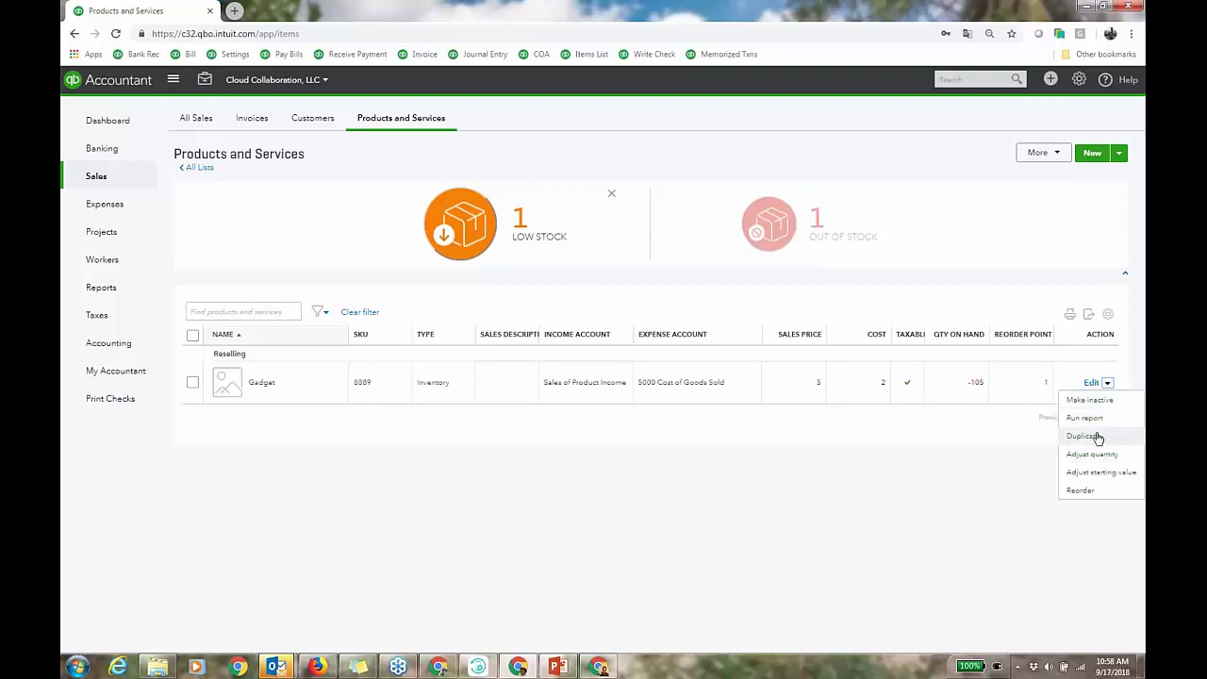
pyautogui.click(991, 474)
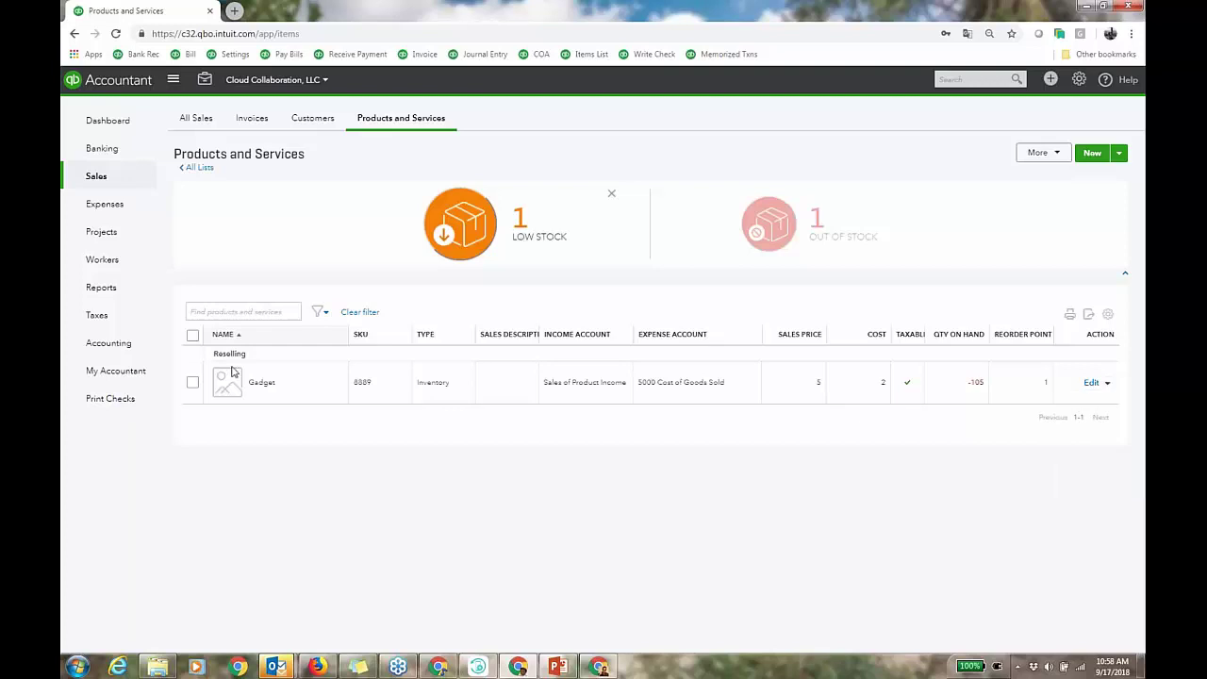
pyautogui.click(192, 384)
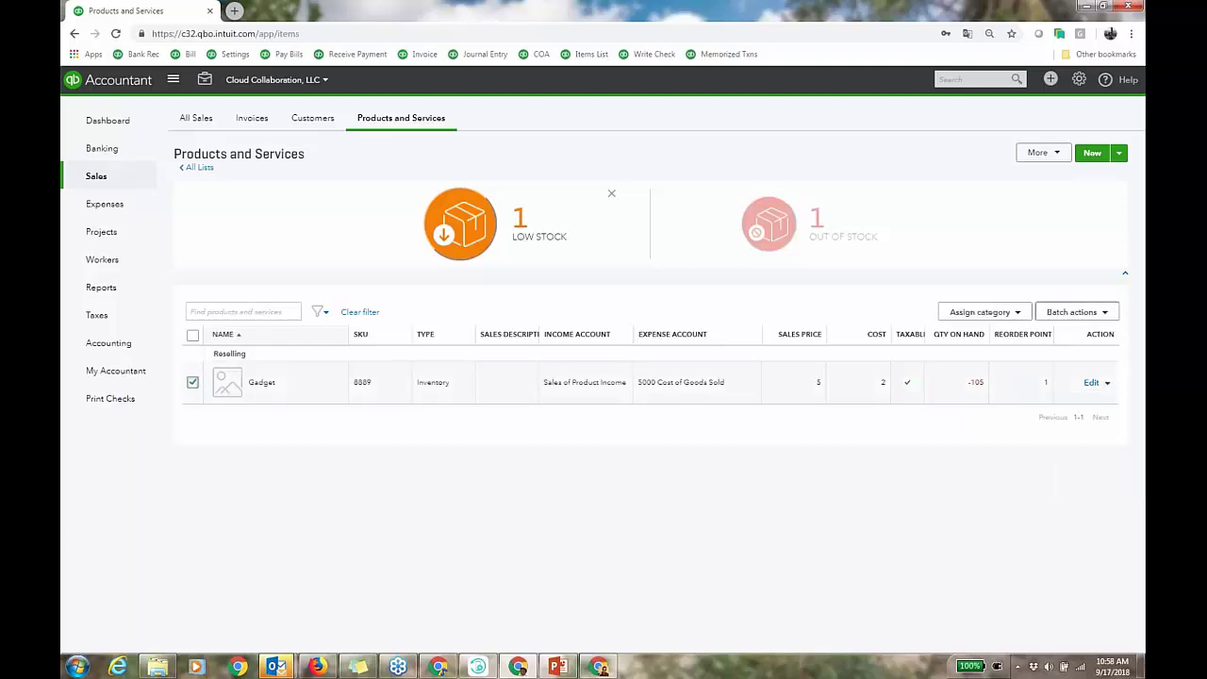
pyautogui.click(1071, 316)
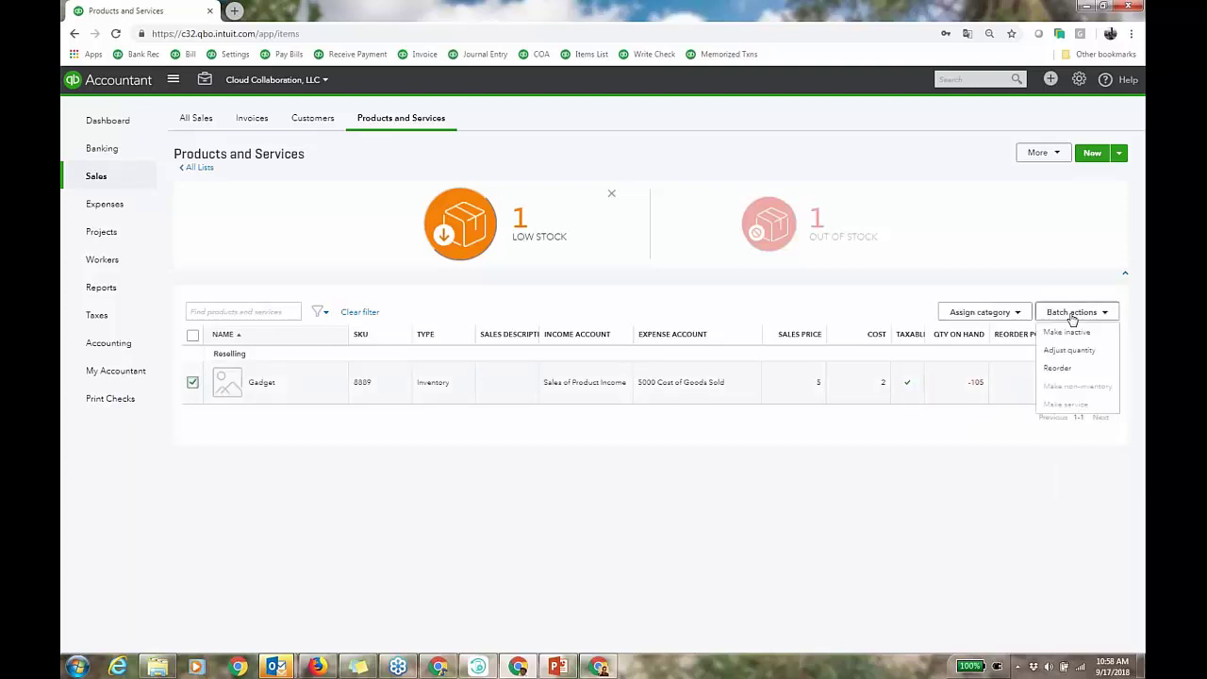
pyautogui.click(1060, 369)
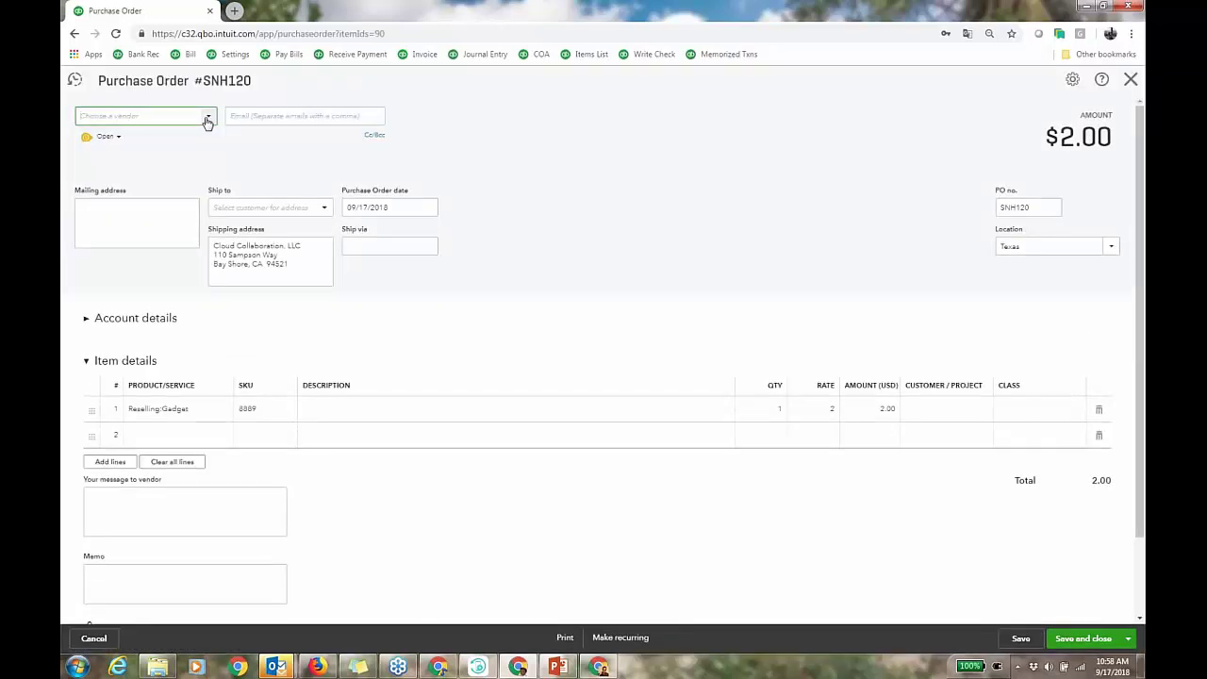
# Step: Set PO SNH120 to vendor Amazon with 150 Gadgets ($300.00), save it and close
pyautogui.click(207, 117)
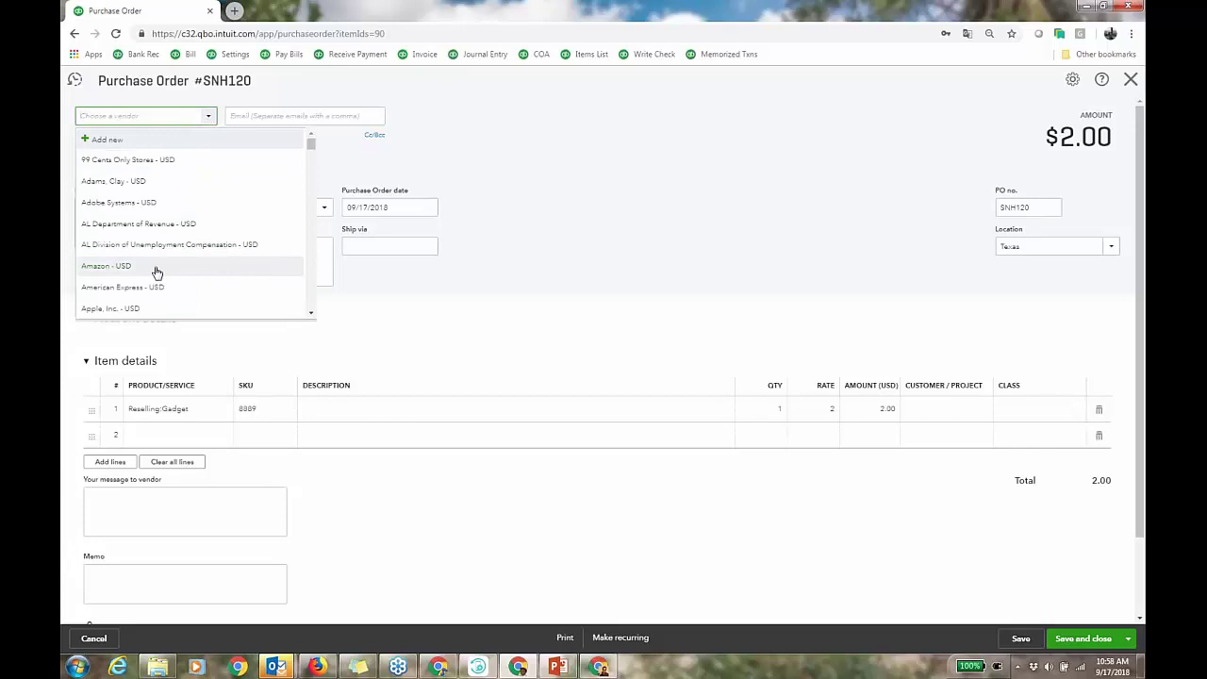
pyautogui.click(156, 270)
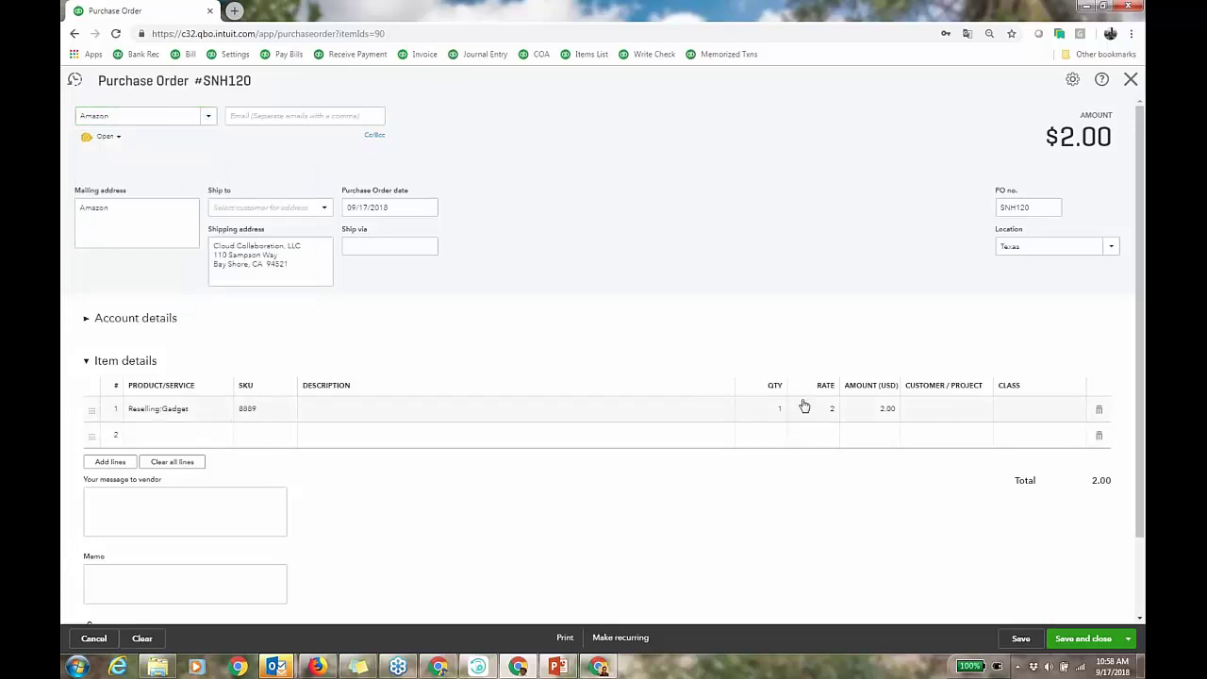
pyautogui.moveTo(765, 407)
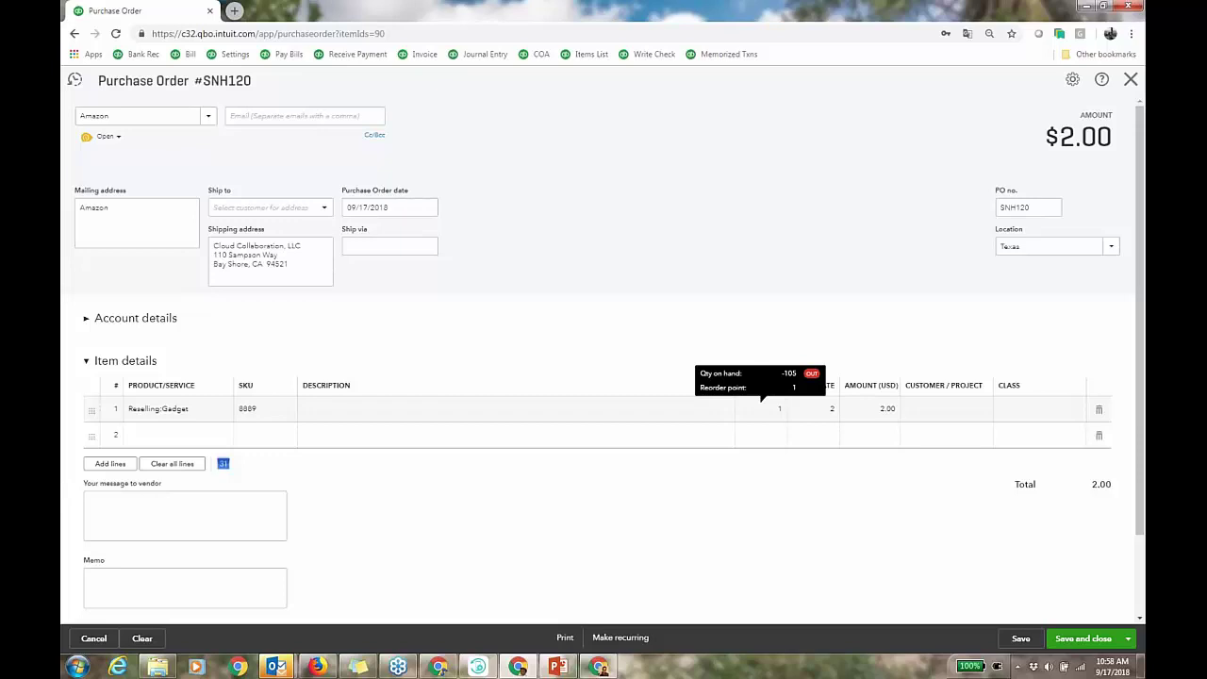
pyautogui.click(778, 409)
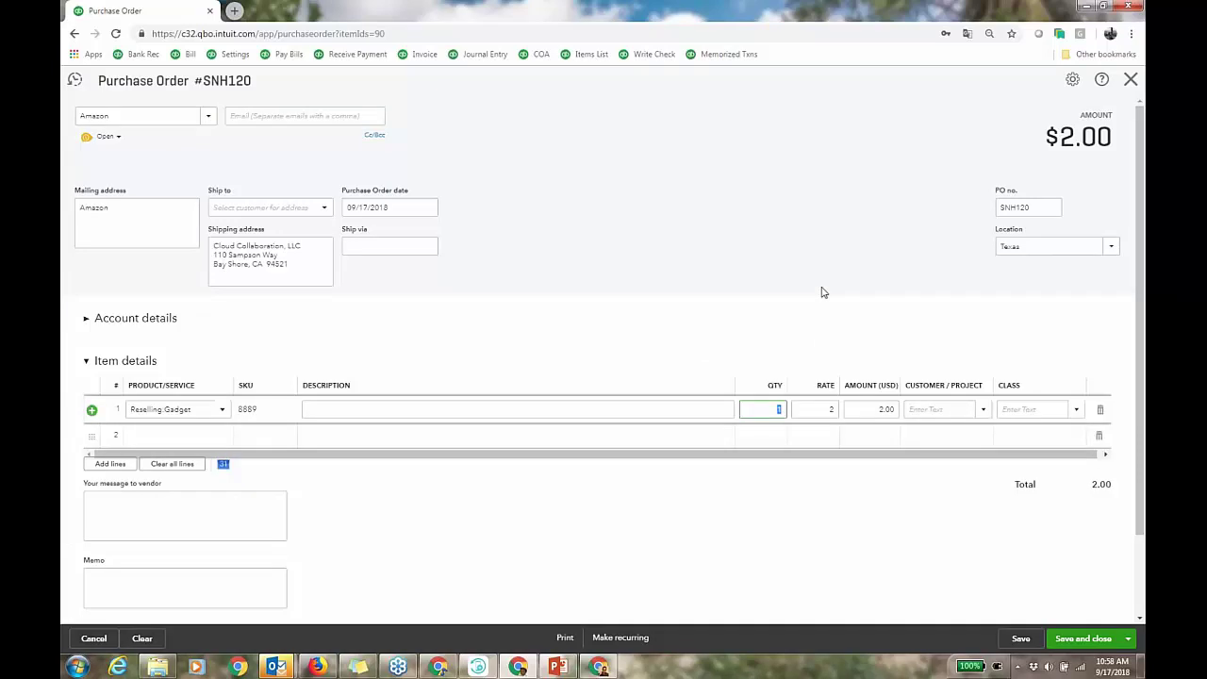
pyautogui.press('Tab')
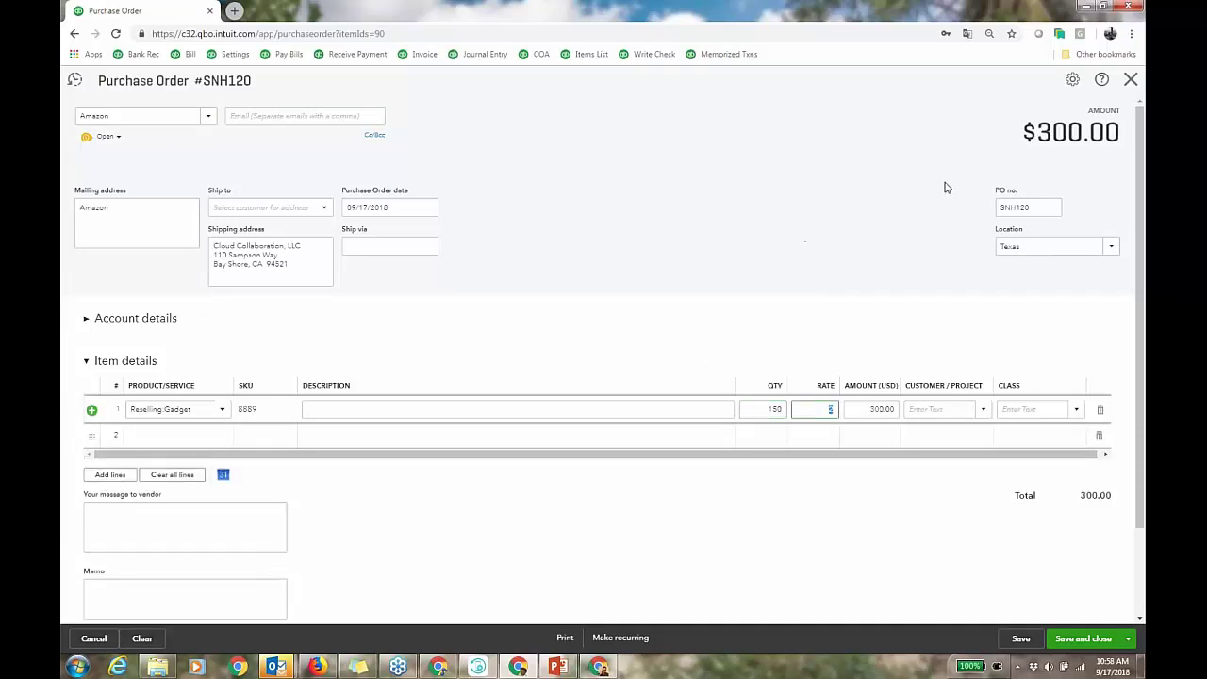
pyautogui.click(1080, 641)
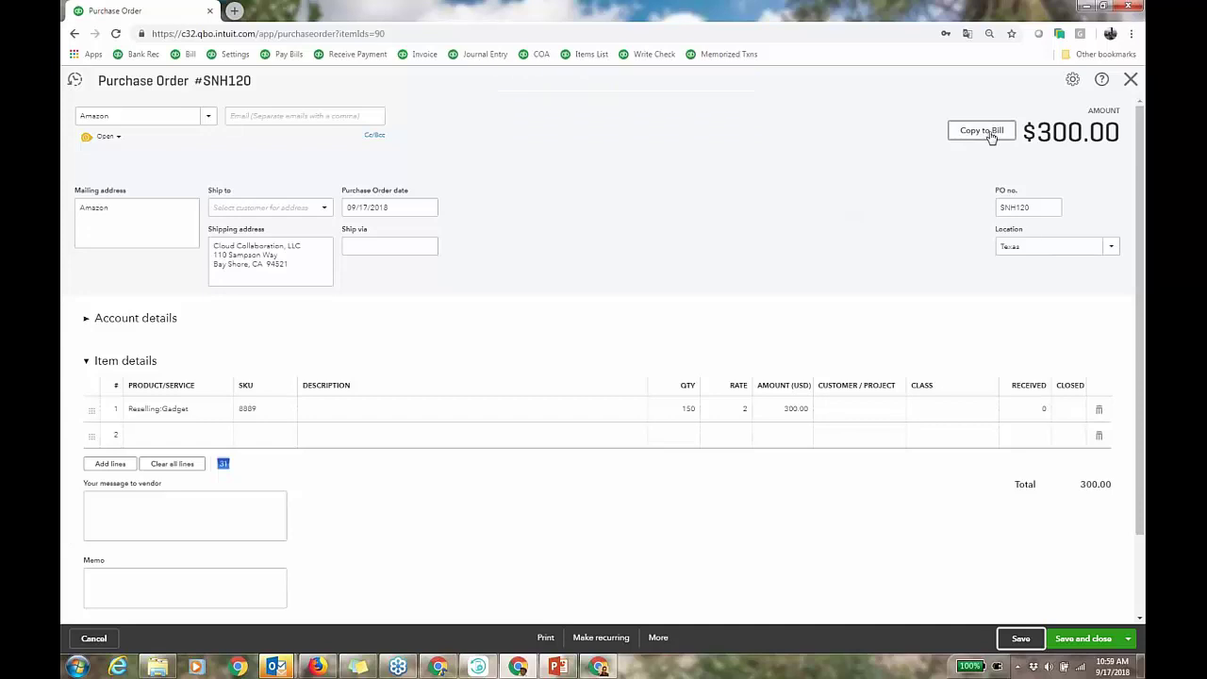
pyautogui.click(1130, 81)
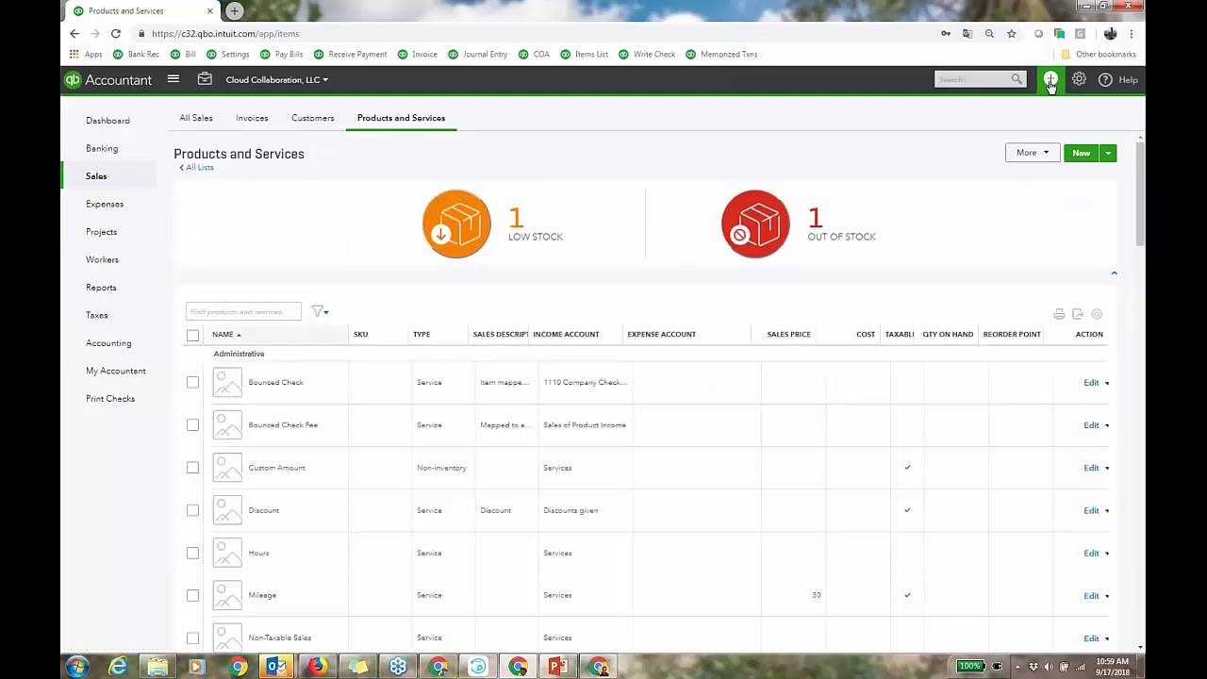
# Step: Create and save an Amazon expense with PO SNH120 added and a Gadget line amount of 2
pyautogui.click(1050, 81)
pyautogui.click(773, 160)
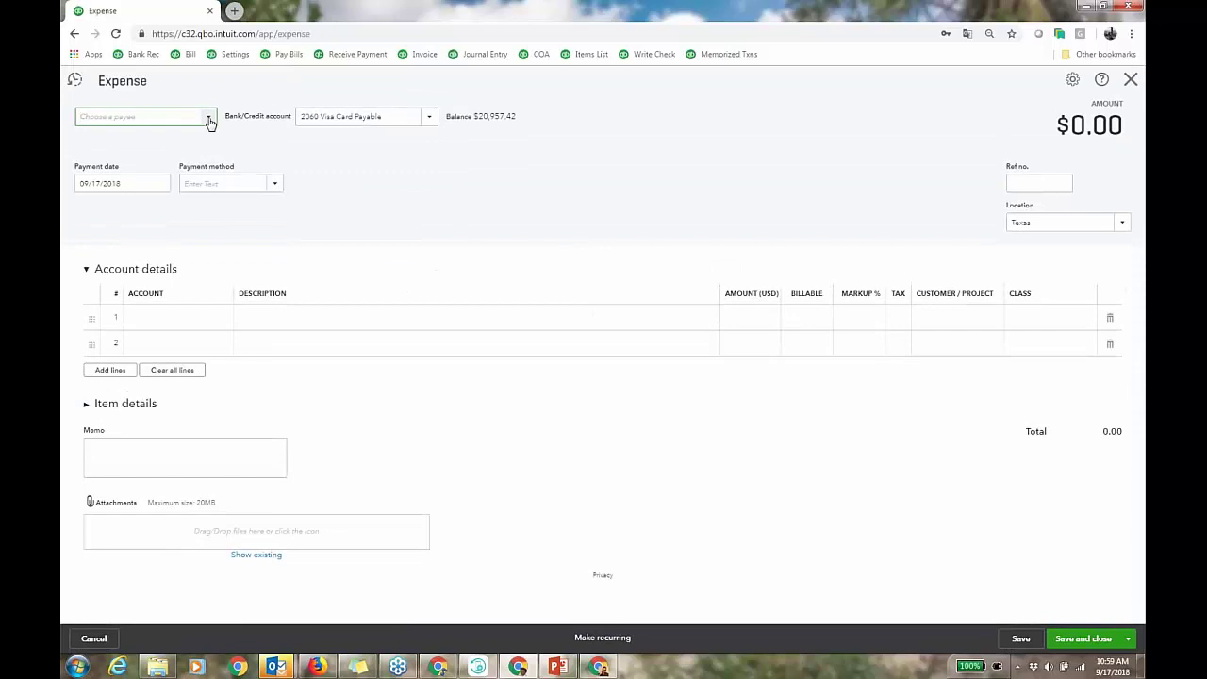
pyautogui.click(209, 121)
pyautogui.write('Adams, Clay')
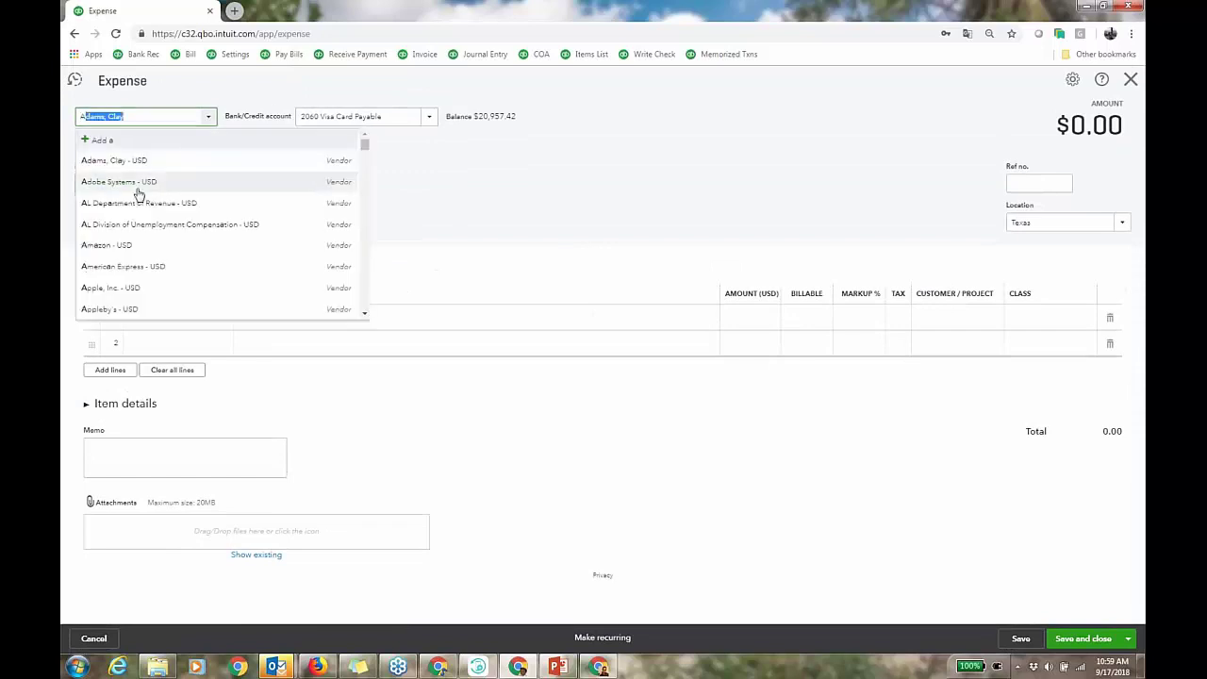
pyautogui.click(137, 245)
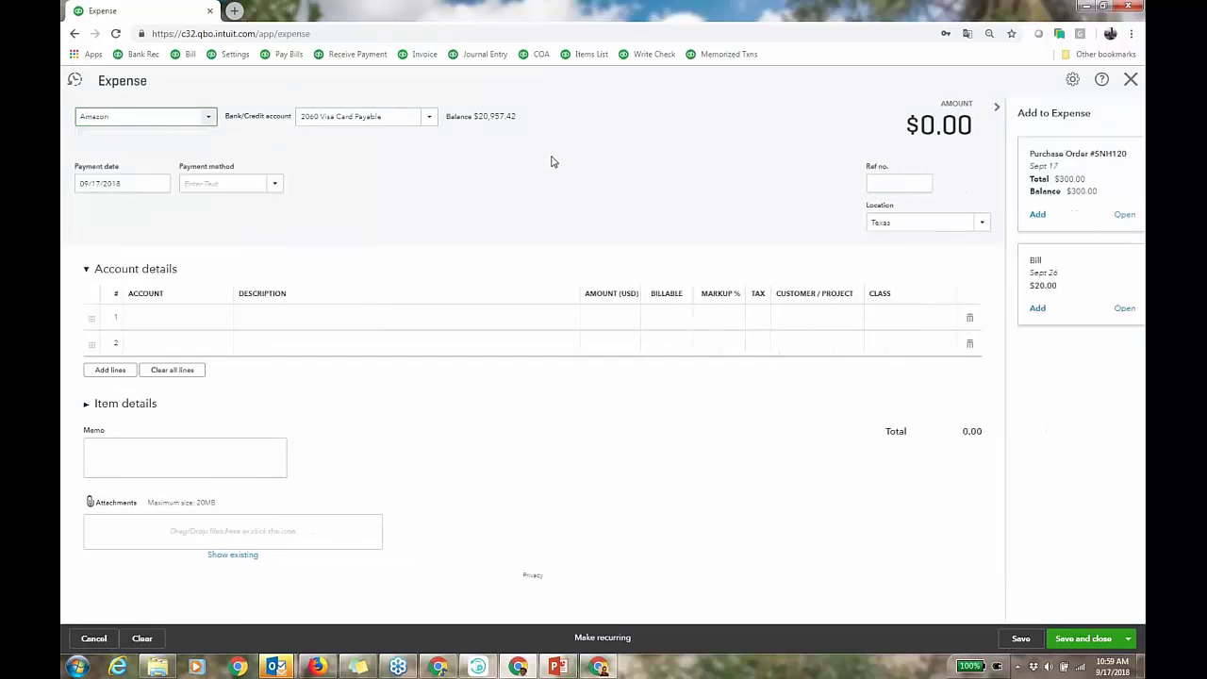
pyautogui.click(1022, 216)
pyautogui.click(85, 278)
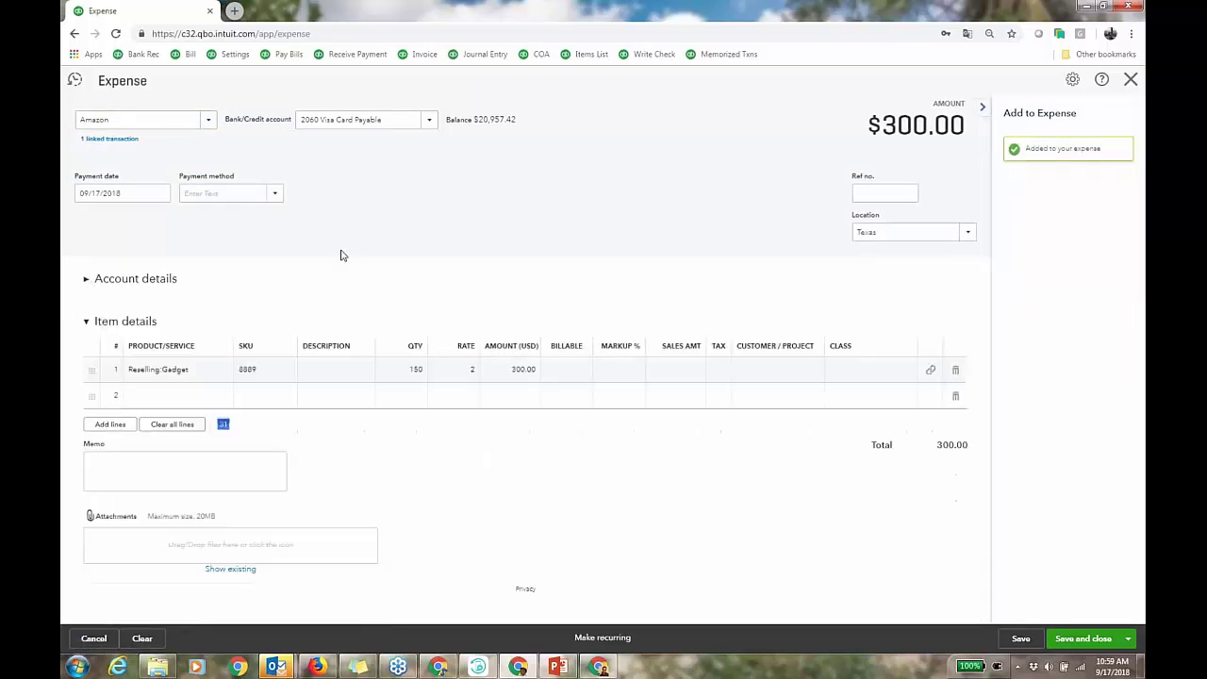
pyautogui.click(671, 371)
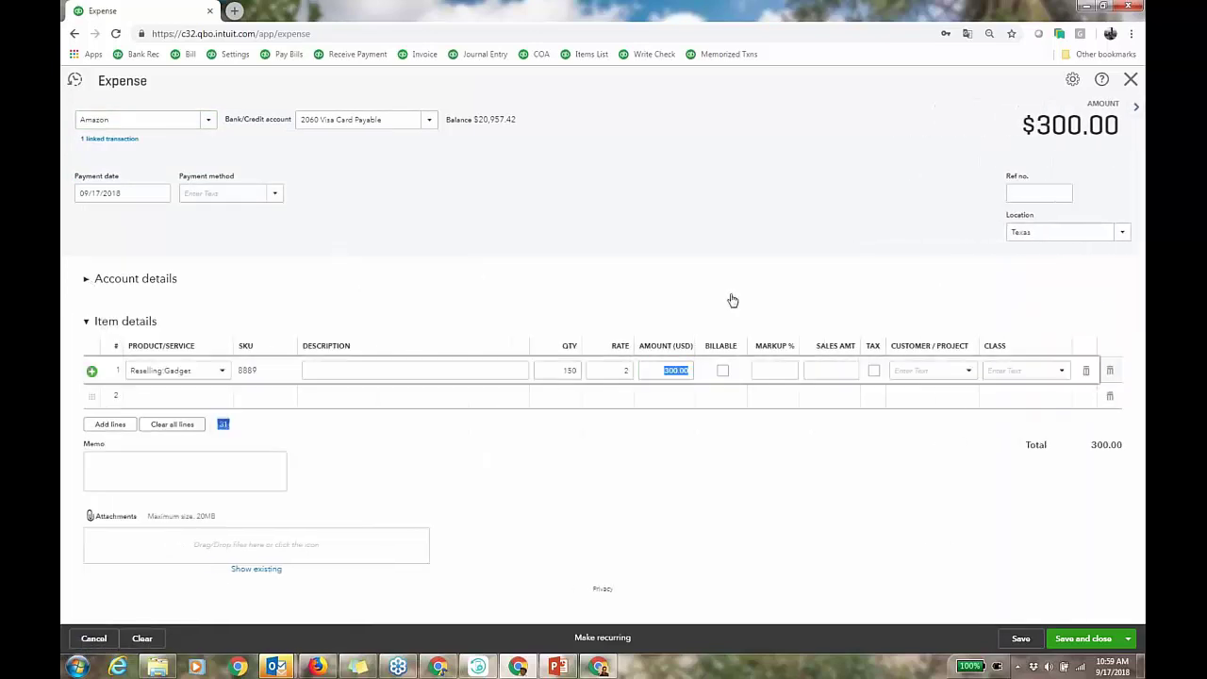
pyautogui.write('2')
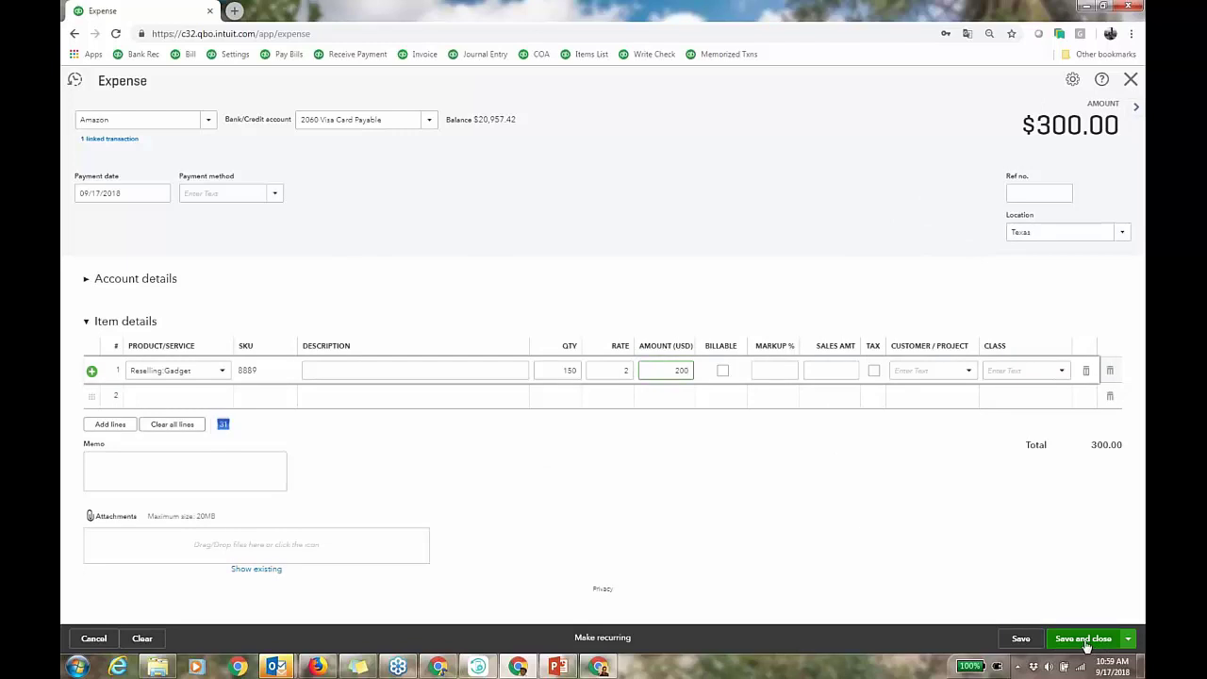
pyautogui.click(1020, 640)
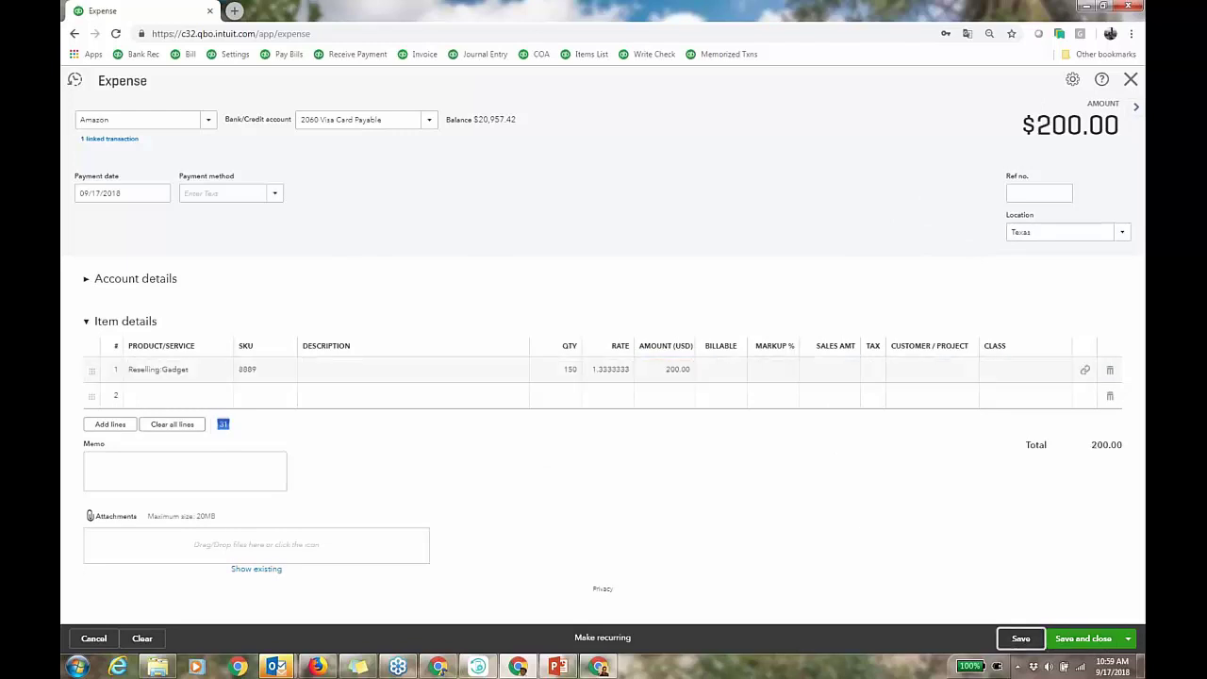
# Step: View the purchase order linked to the expense, then go back to the expense
pyautogui.click(131, 143)
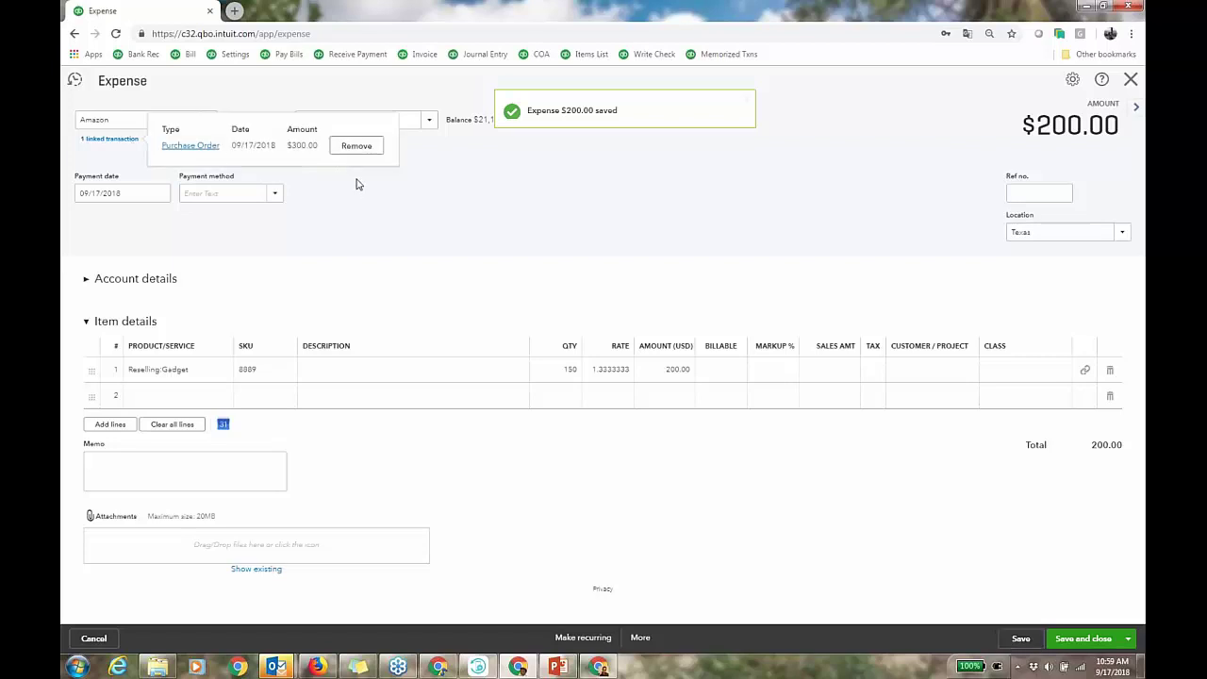
pyautogui.click(203, 146)
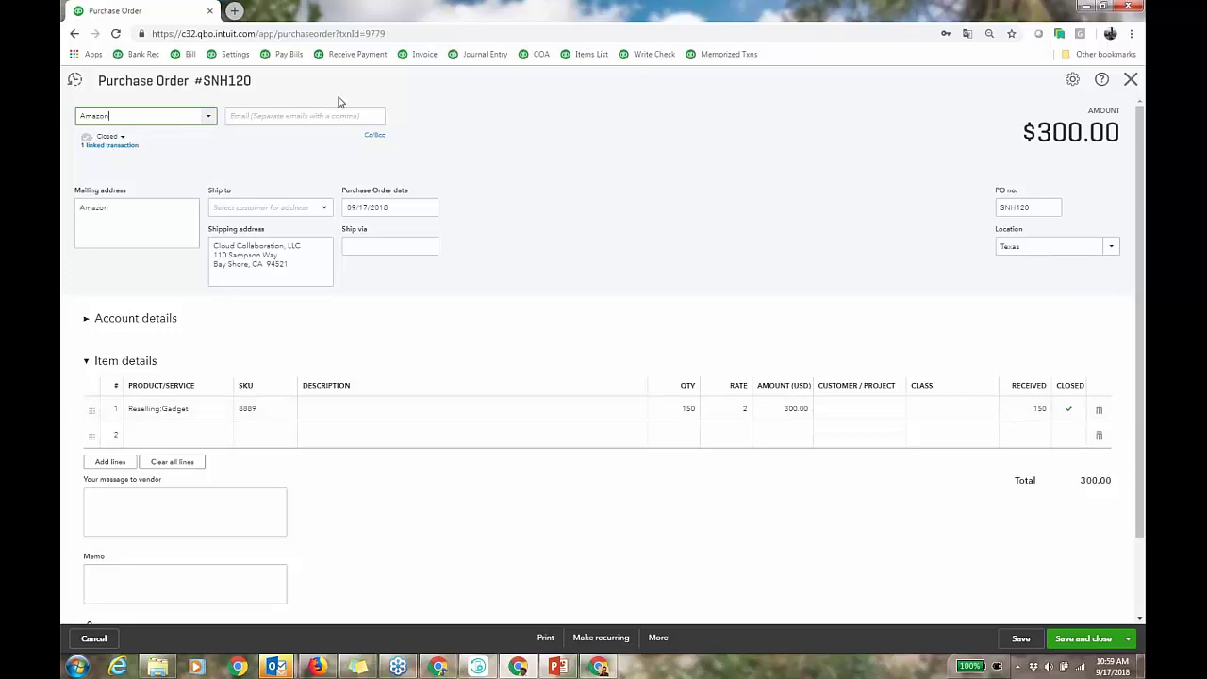
pyautogui.click(113, 145)
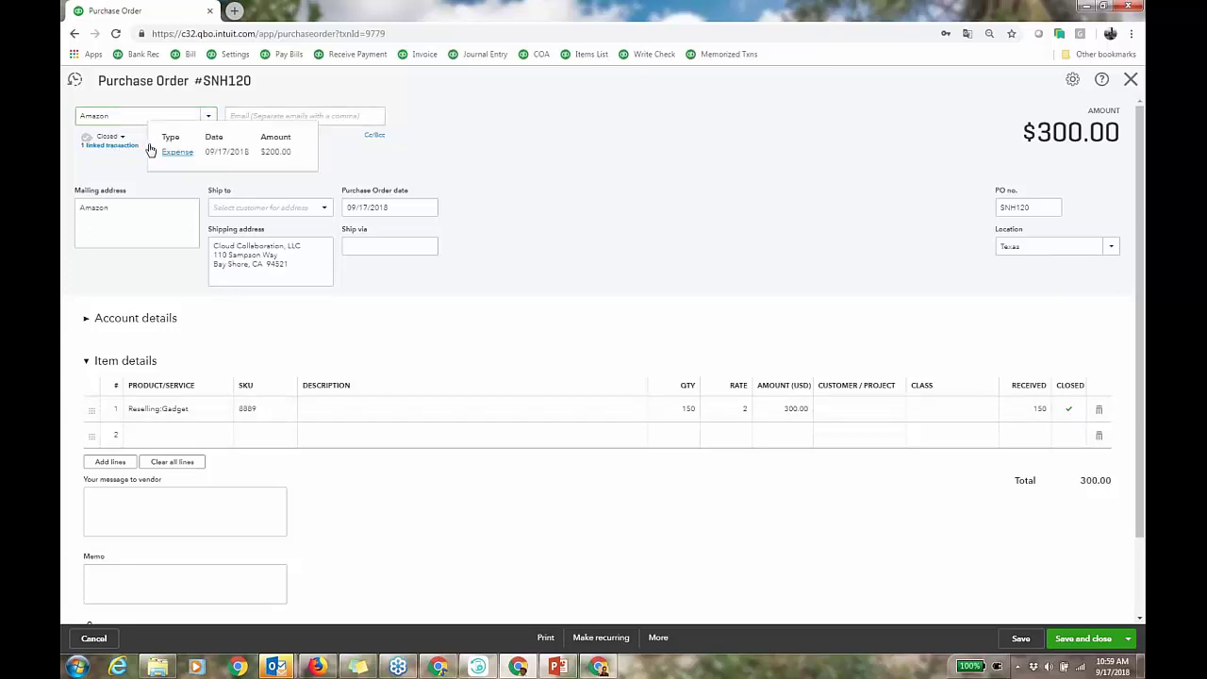
pyautogui.click(179, 153)
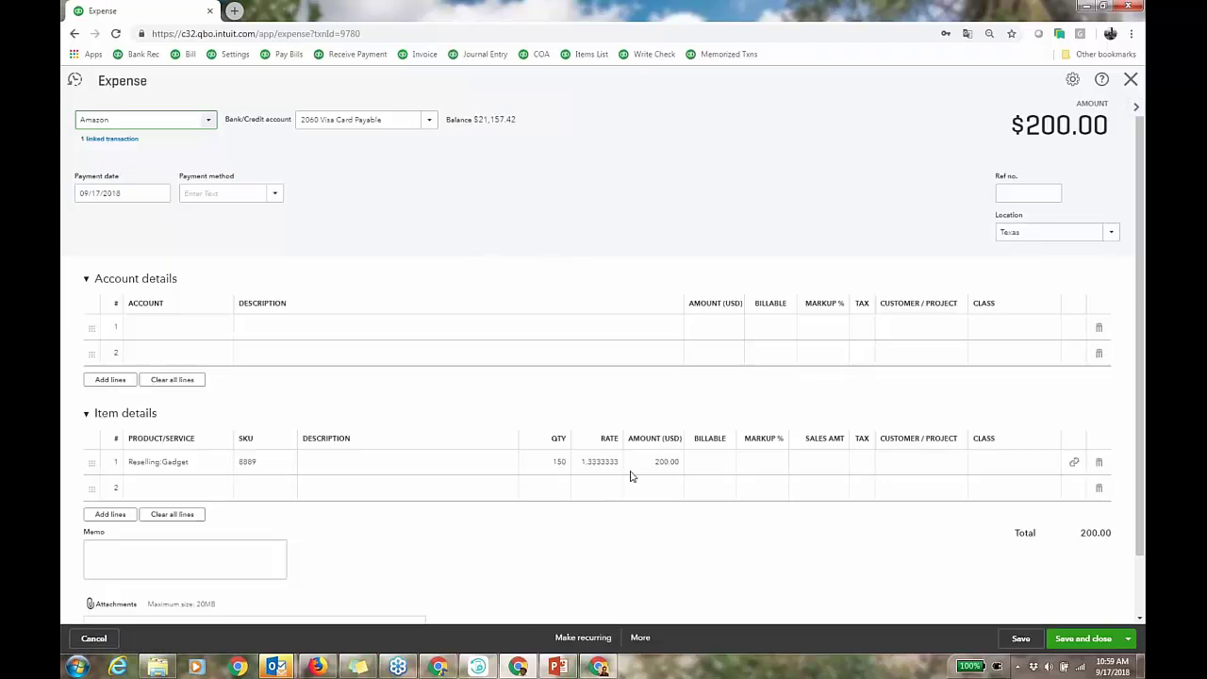
# Step: Change the Gadget quantity to 100 ($133.33), save, and confirm the linked-transaction change
pyautogui.click(557, 462)
pyautogui.write('1')
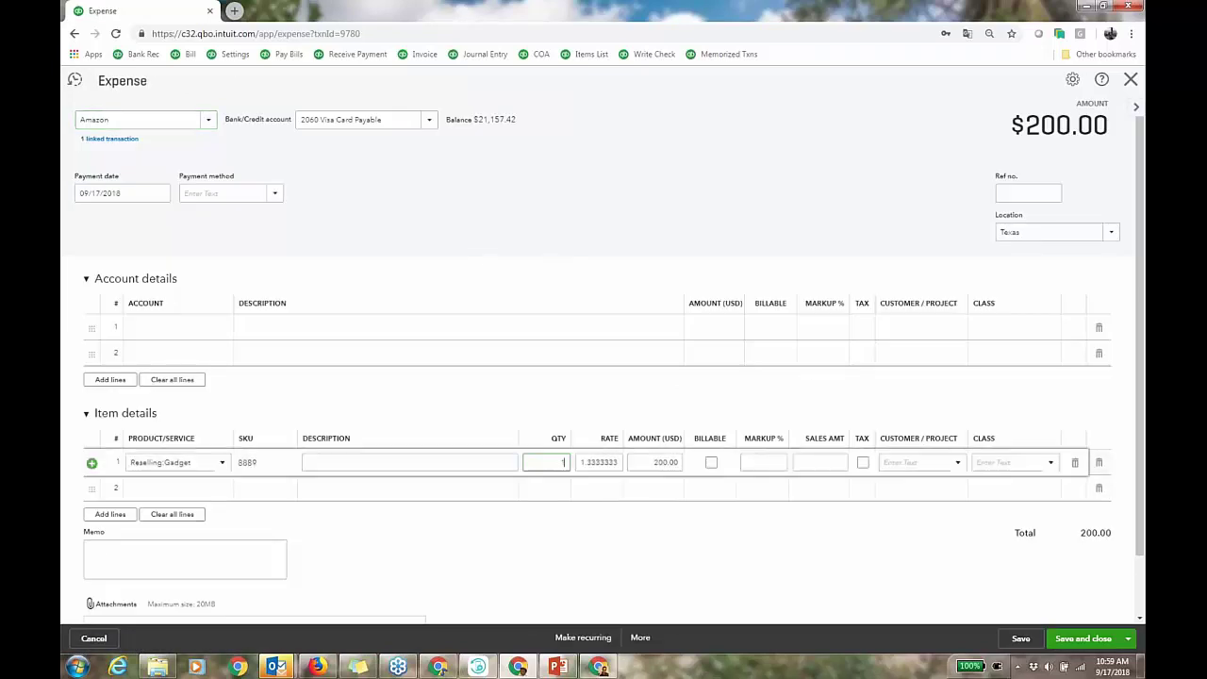
pyautogui.write('00')
pyautogui.click(1081, 641)
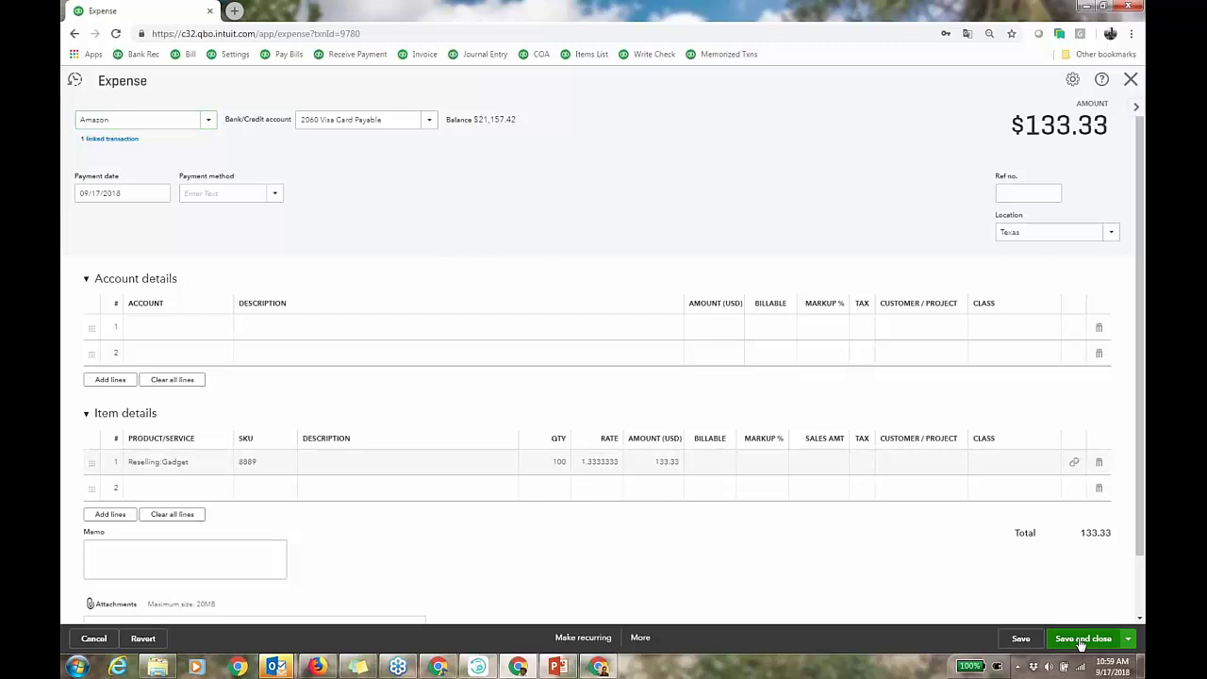
pyautogui.click(703, 383)
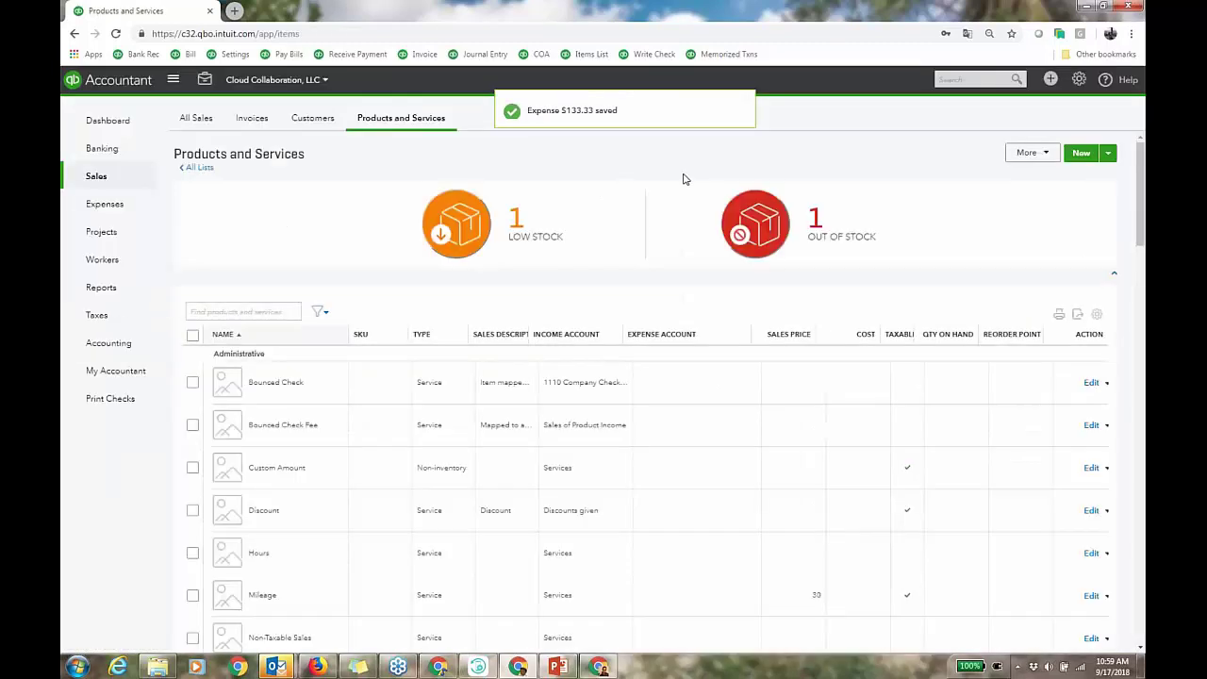
pyautogui.click(971, 81)
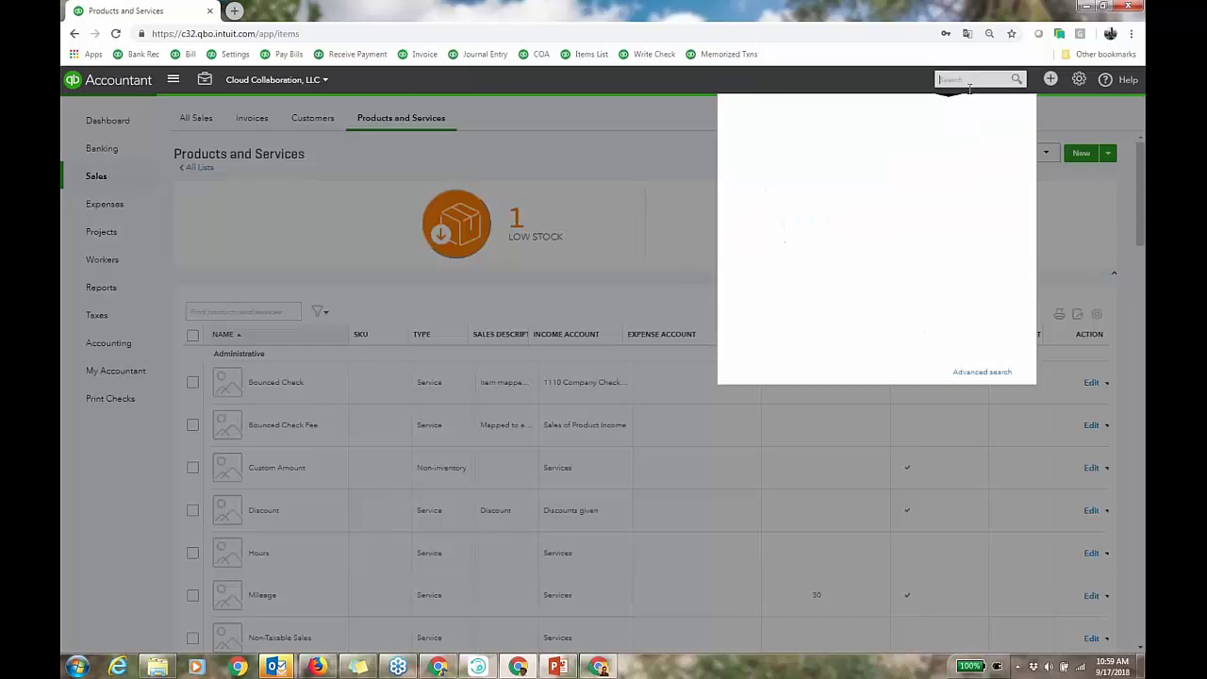
pyautogui.click(813, 129)
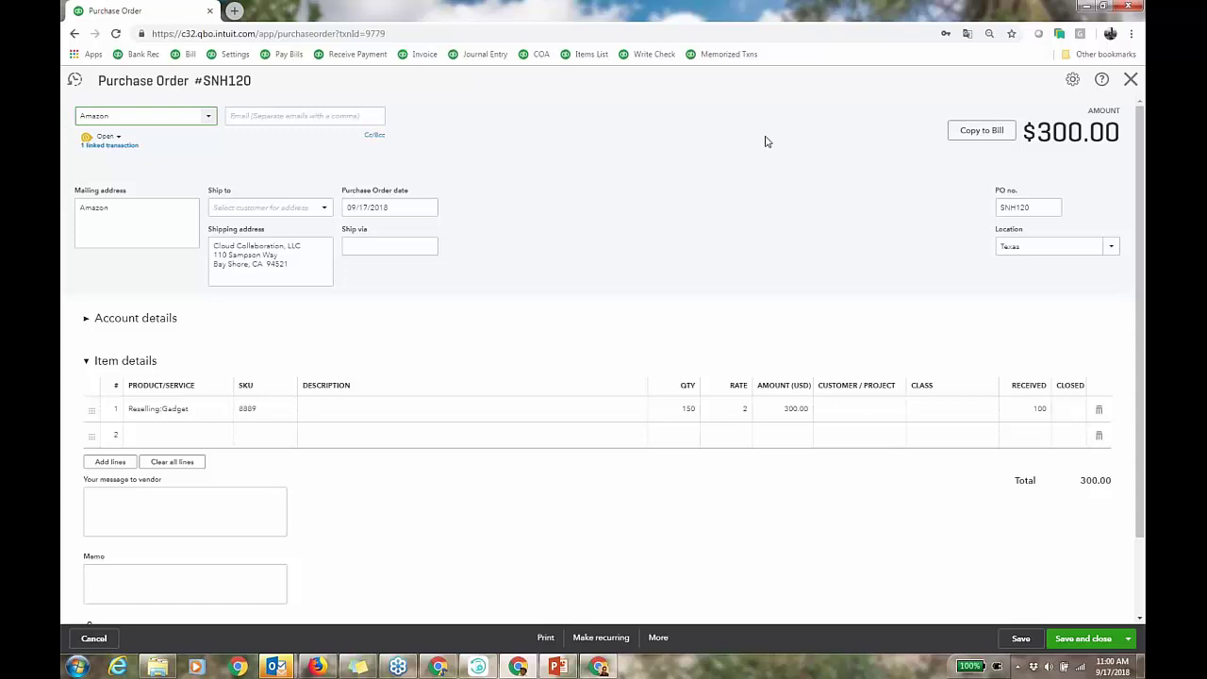
pyautogui.click(1131, 81)
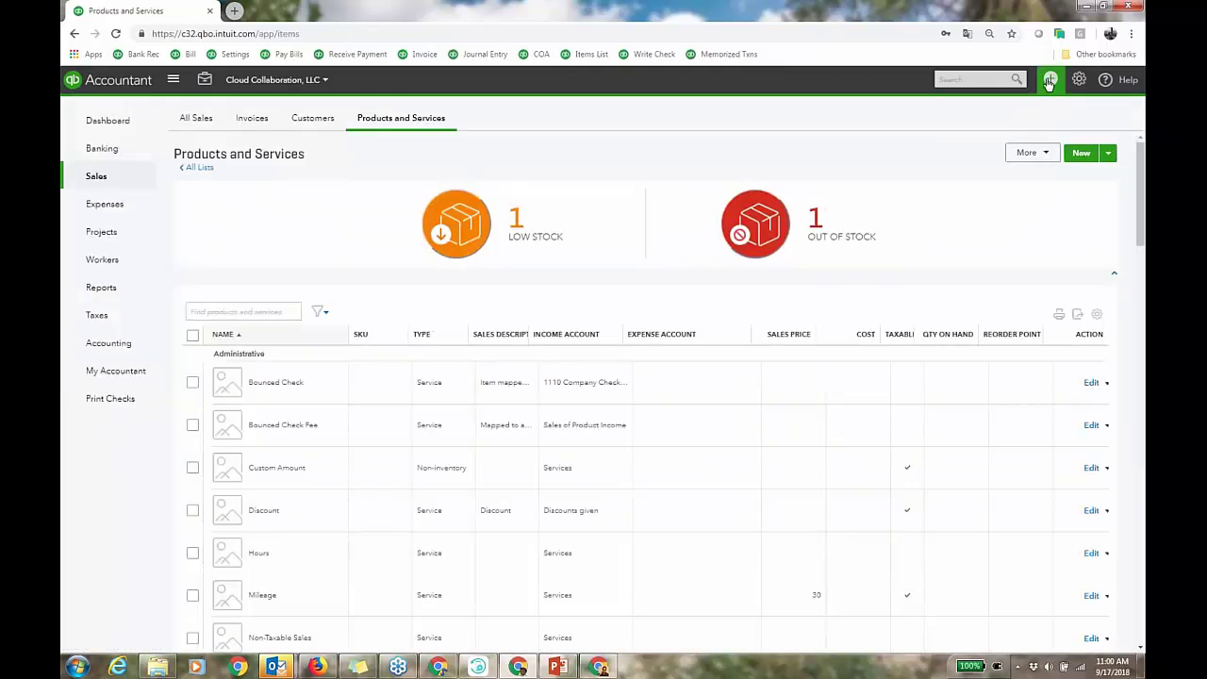
# Step: Start a sales receipt for customer Webinars with a Reselling:Gadget line
pyautogui.click(1049, 80)
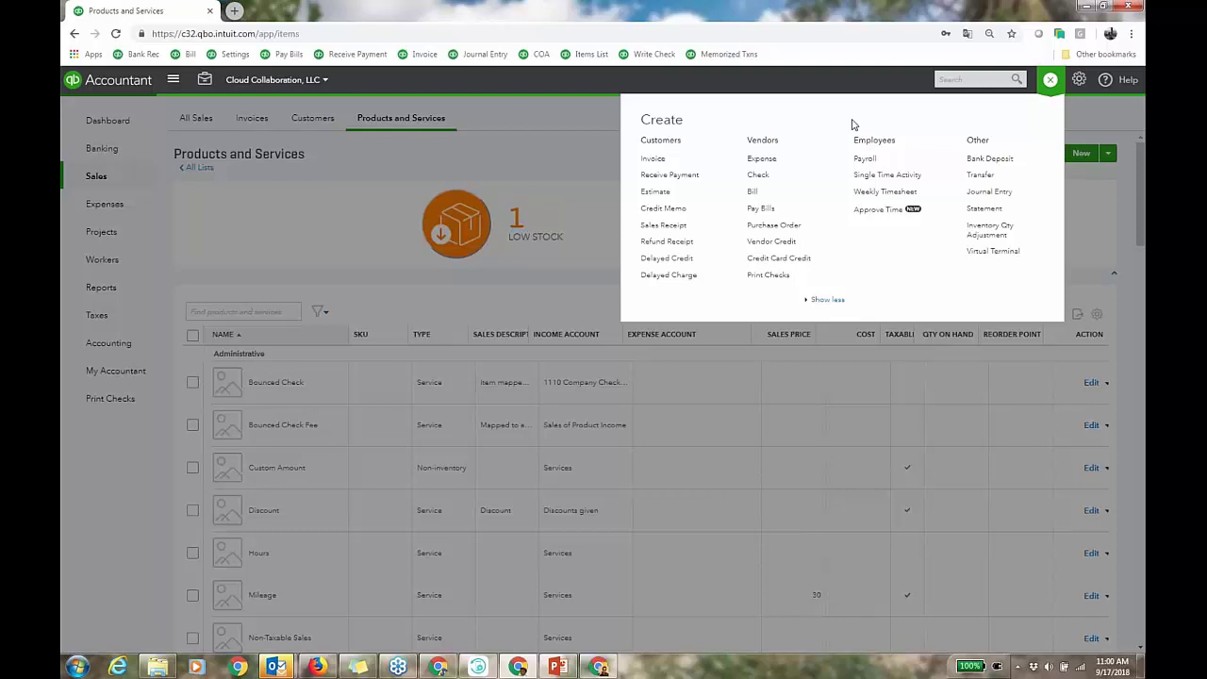
pyautogui.click(662, 224)
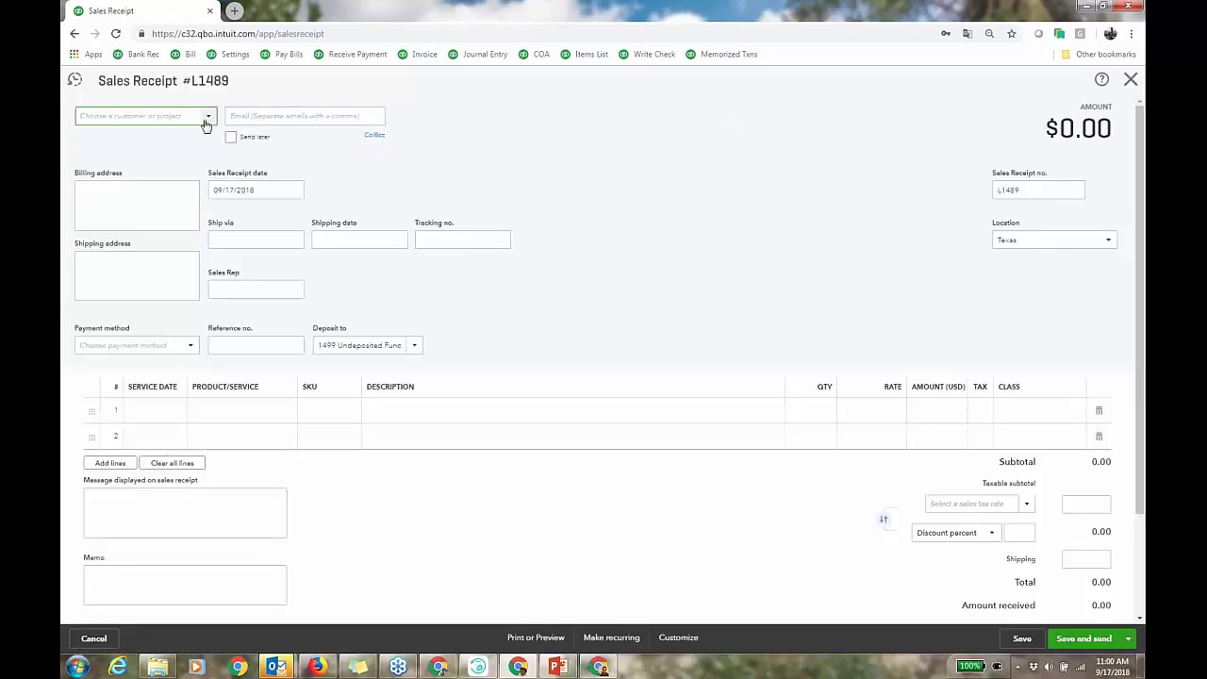
pyautogui.click(205, 120)
pyautogui.write('we')
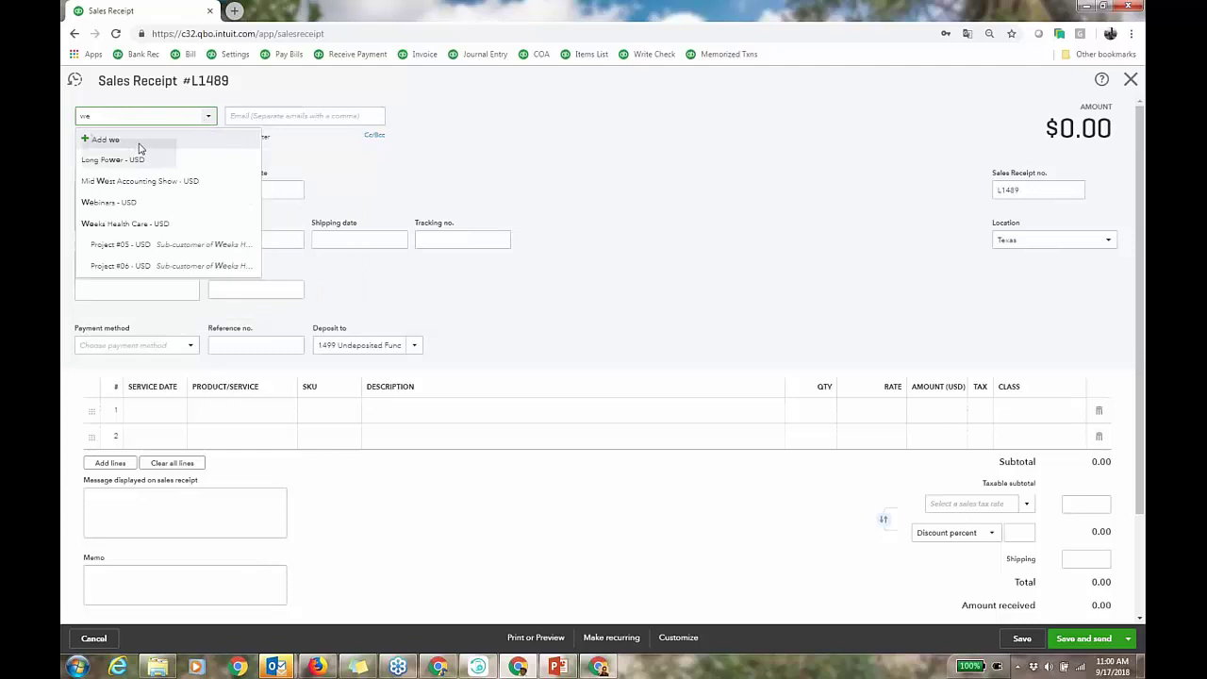
pyautogui.click(126, 204)
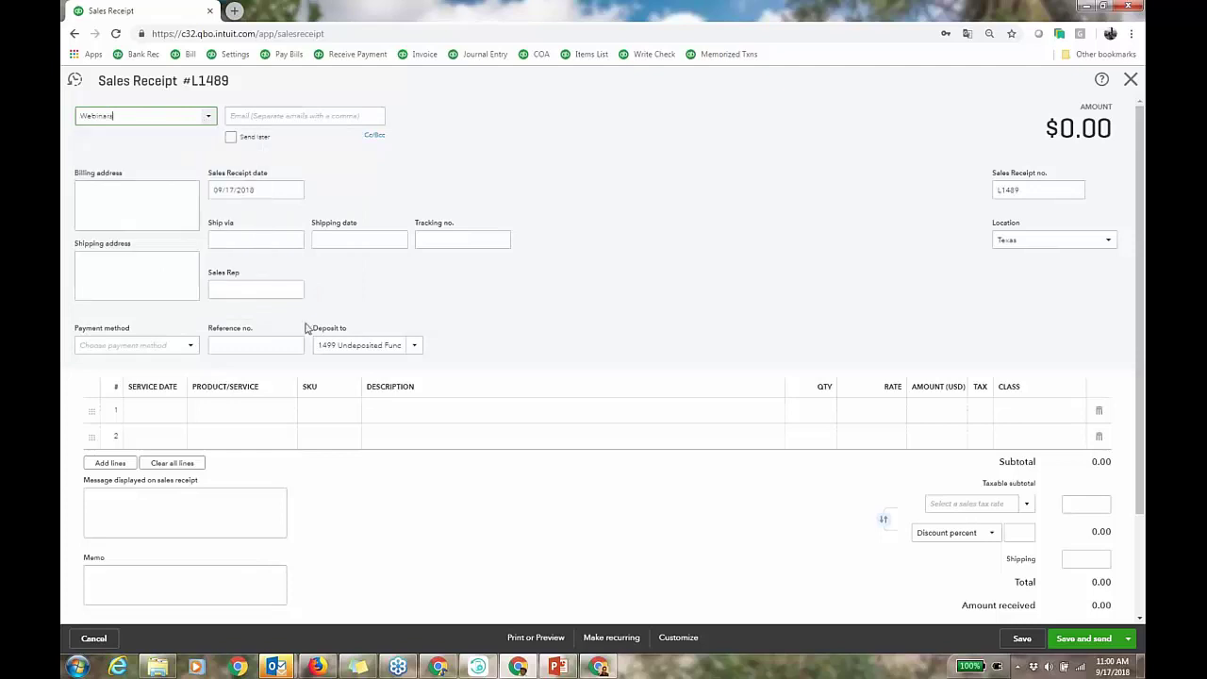
pyautogui.click(269, 416)
pyautogui.write('ga')
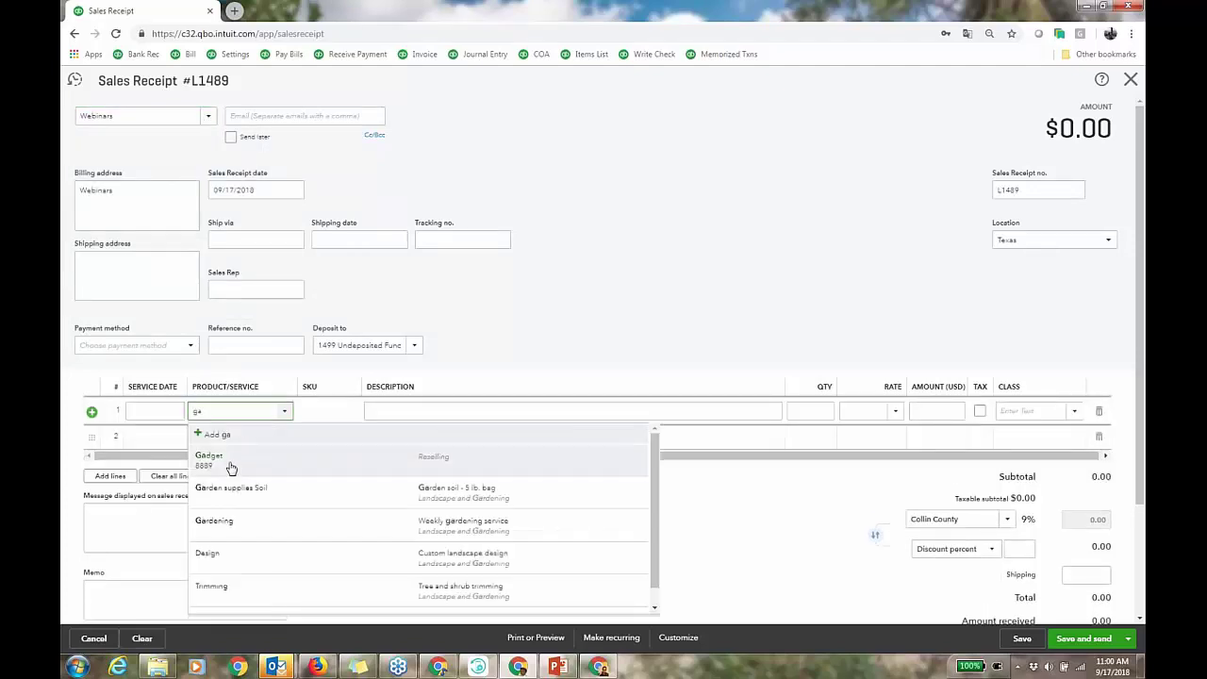
pyautogui.click(231, 469)
pyautogui.click(741, 440)
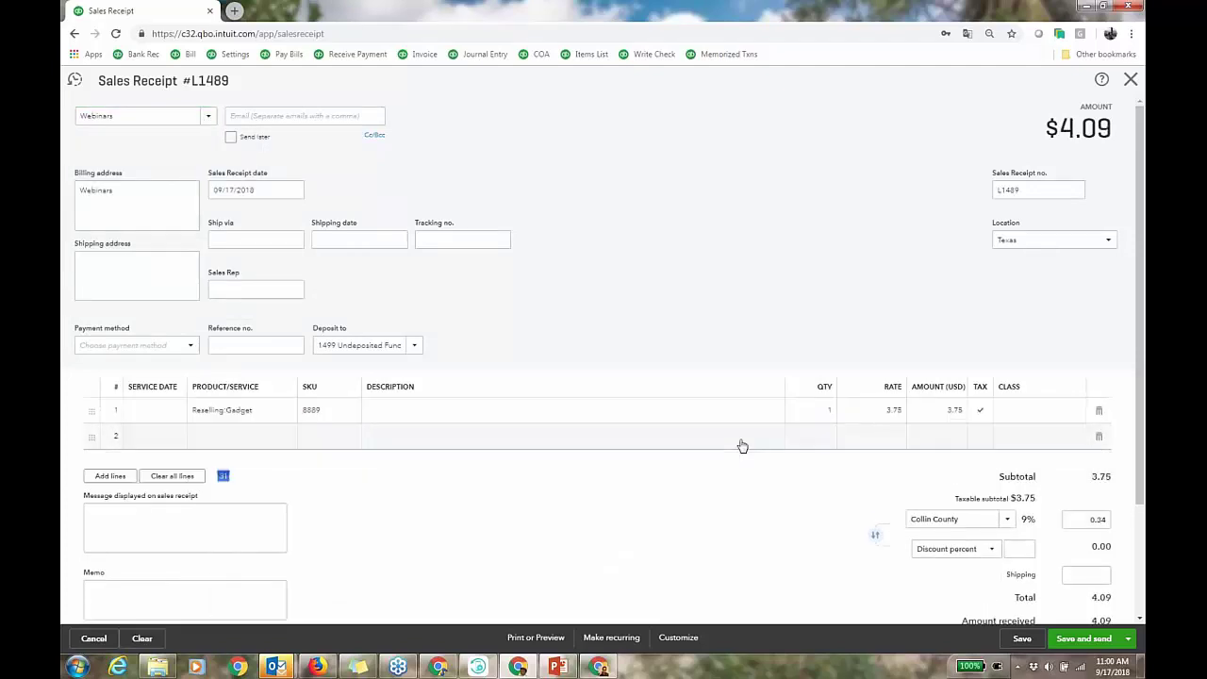
# Step: Set Gadget quantity 20 at rate 3.75, then save and close the $81.76 receipt
pyautogui.click(827, 412)
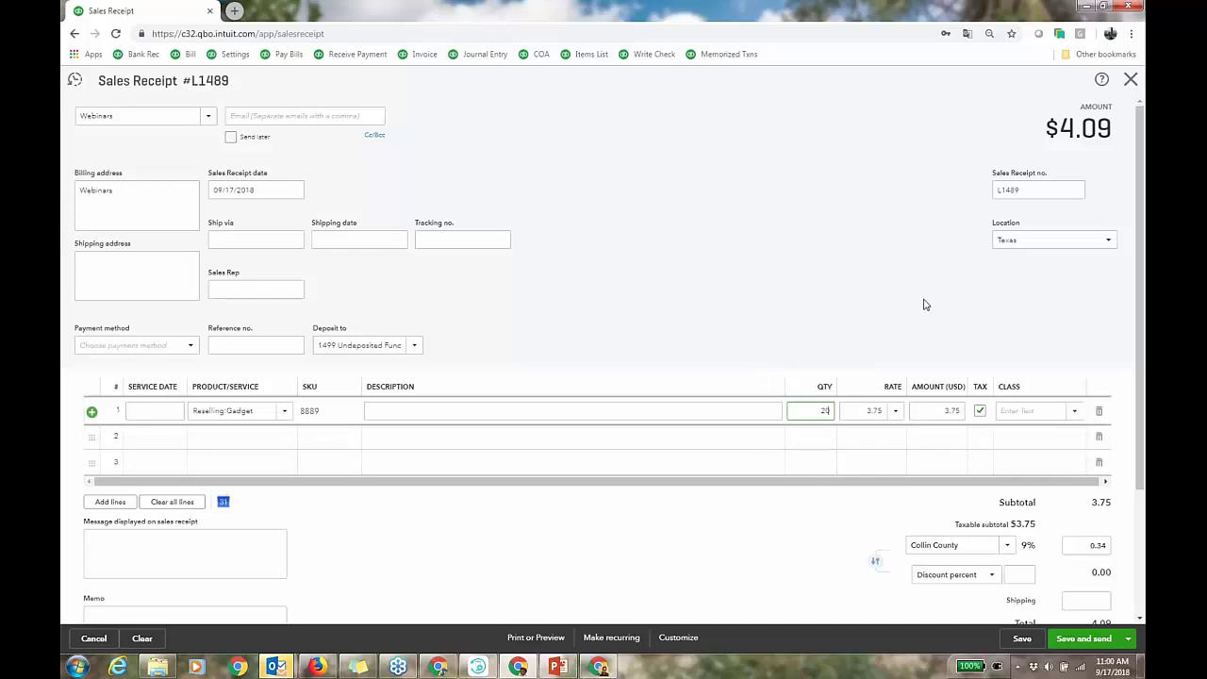
pyautogui.click(894, 411)
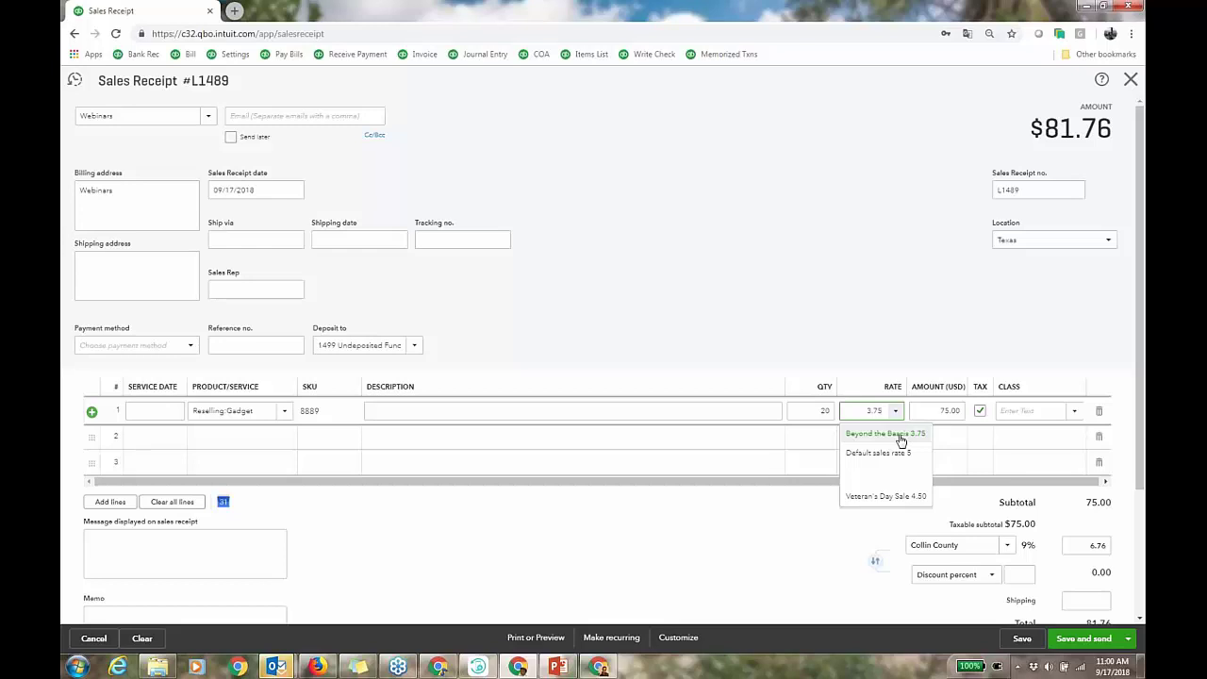
pyautogui.click(1127, 638)
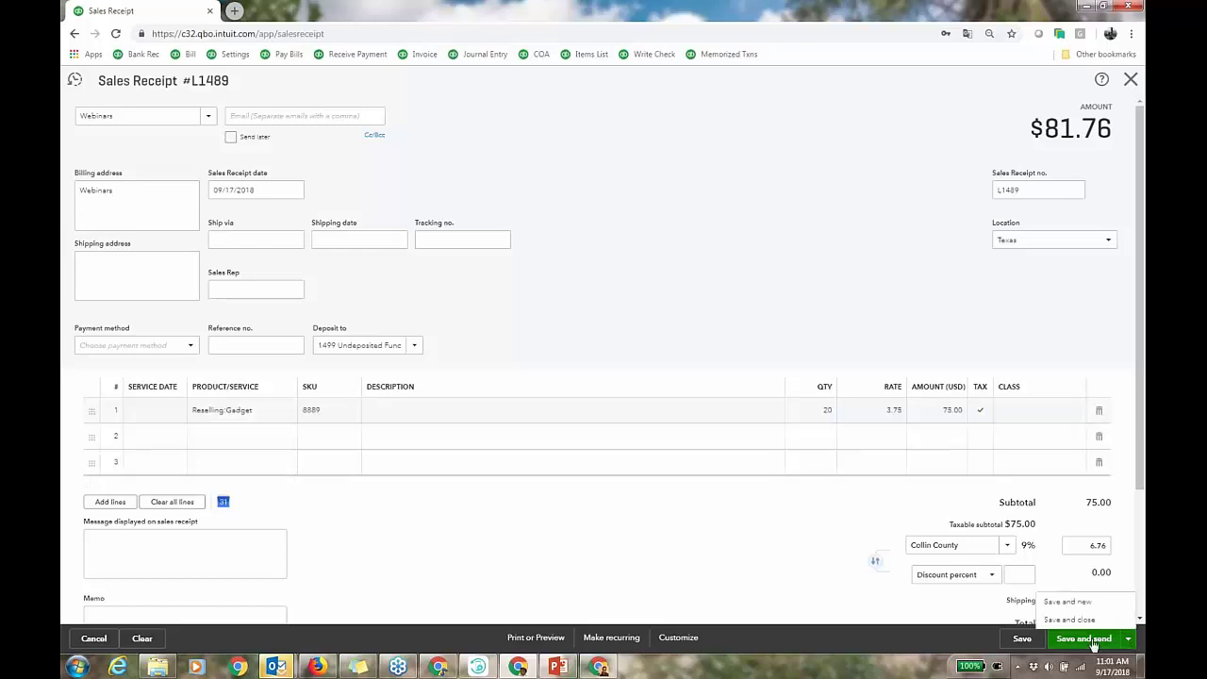
pyautogui.click(1075, 620)
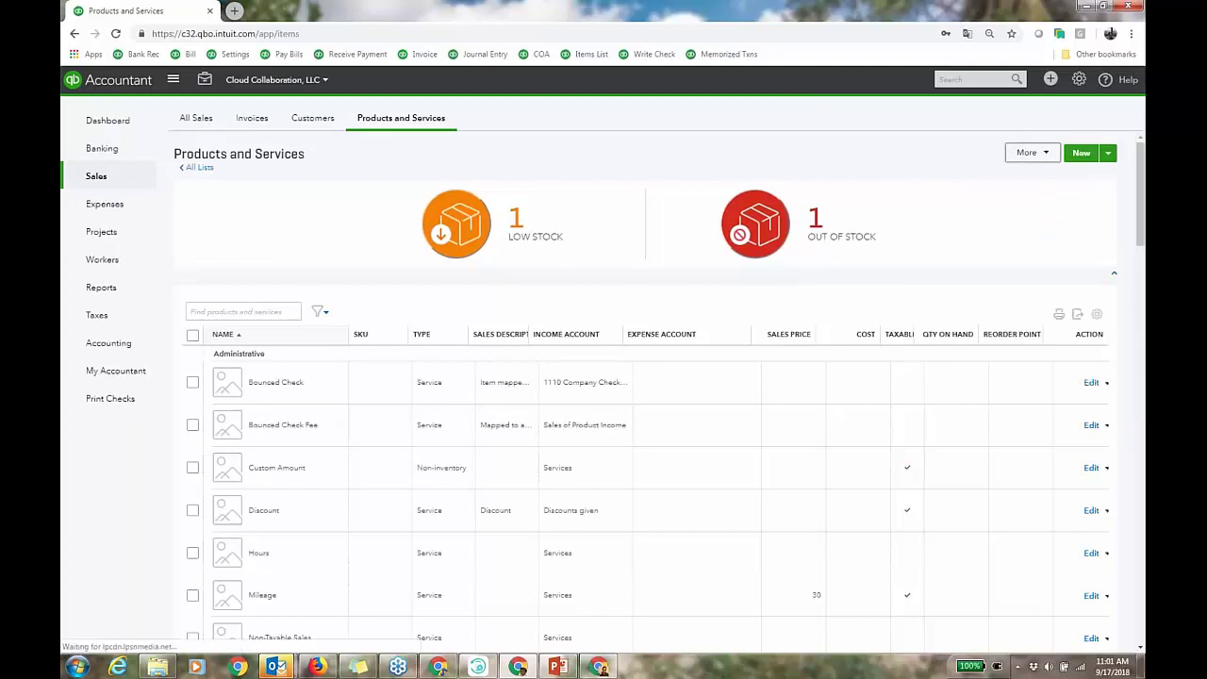
pyautogui.click(1030, 151)
# Step: Edit the Beyond the Basics price rule and view its 10 products reduced by 25%
pyautogui.click(1037, 215)
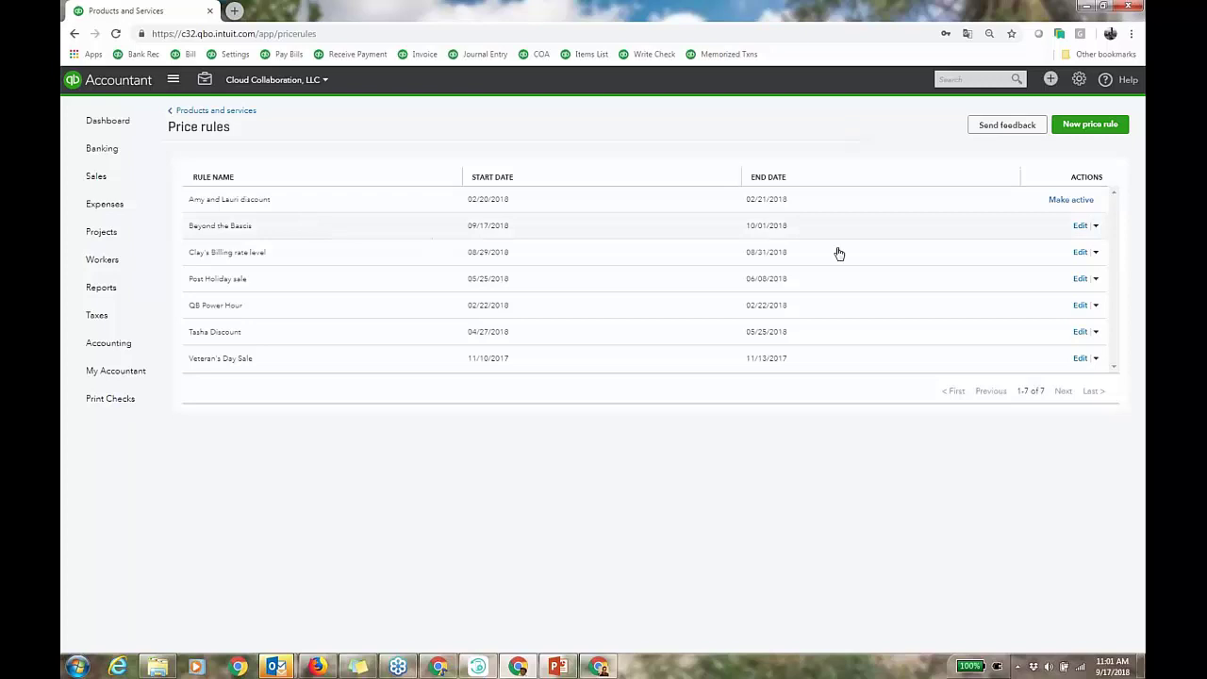
pyautogui.click(1080, 226)
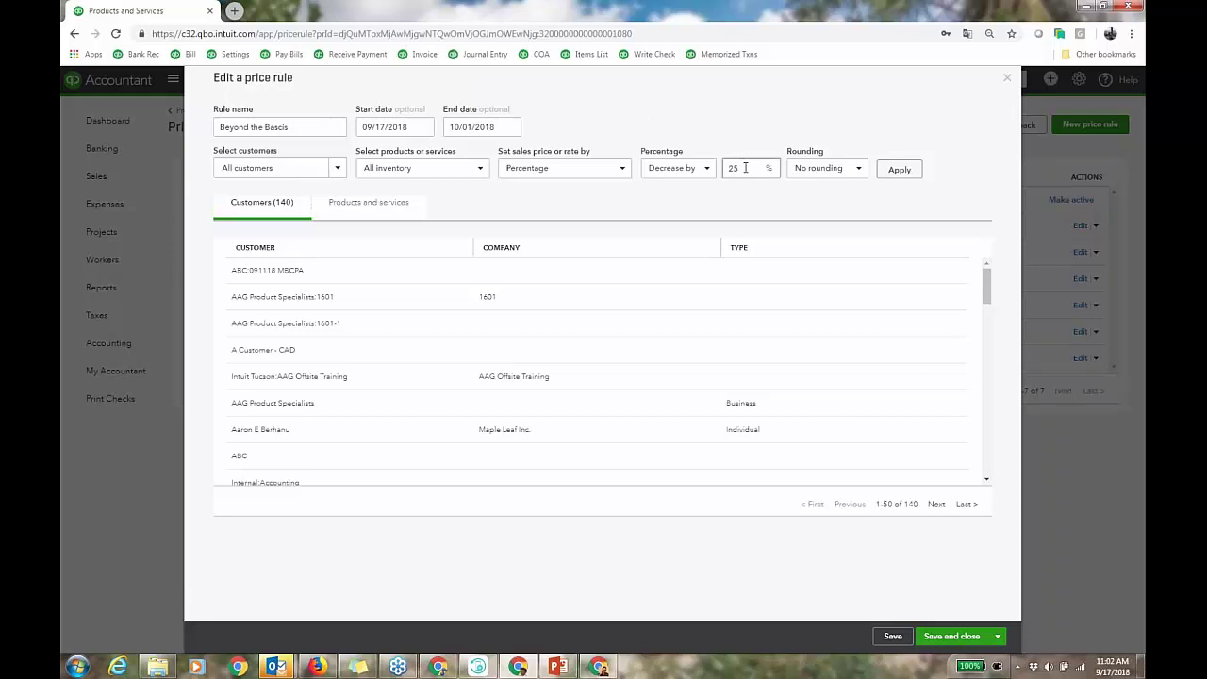
pyautogui.click(389, 205)
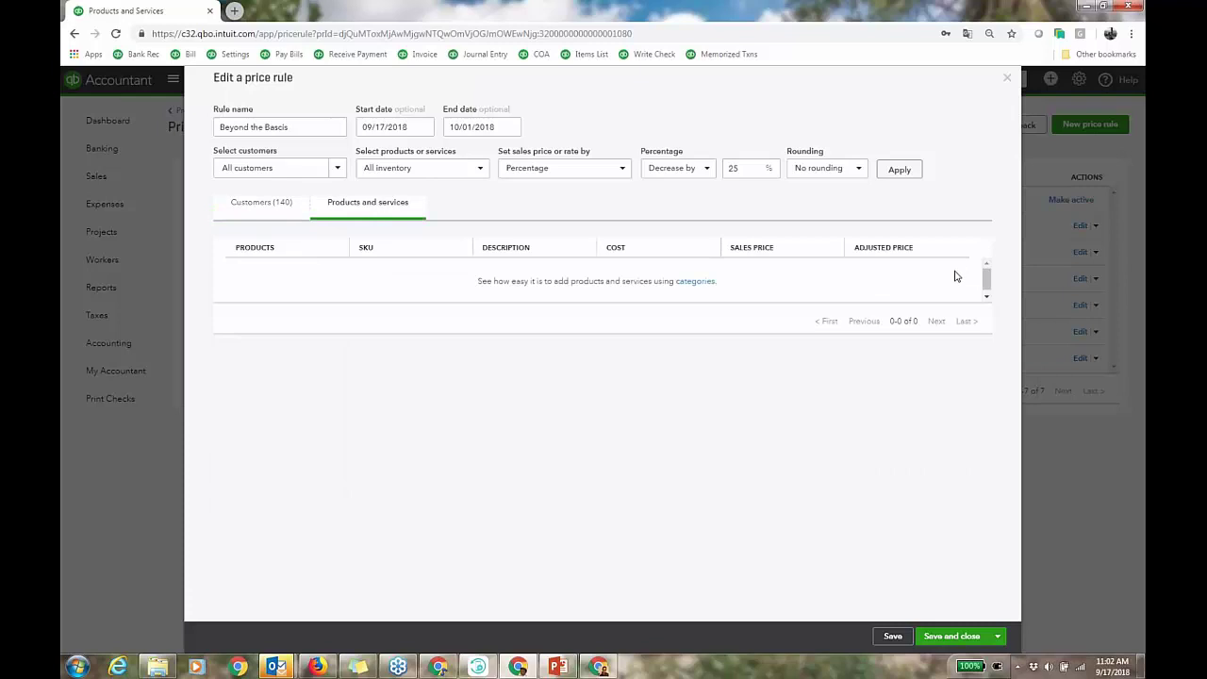
pyautogui.moveTo(984, 289); pyautogui.dragTo(990, 334)
pyautogui.scroll(1, 990, 325)
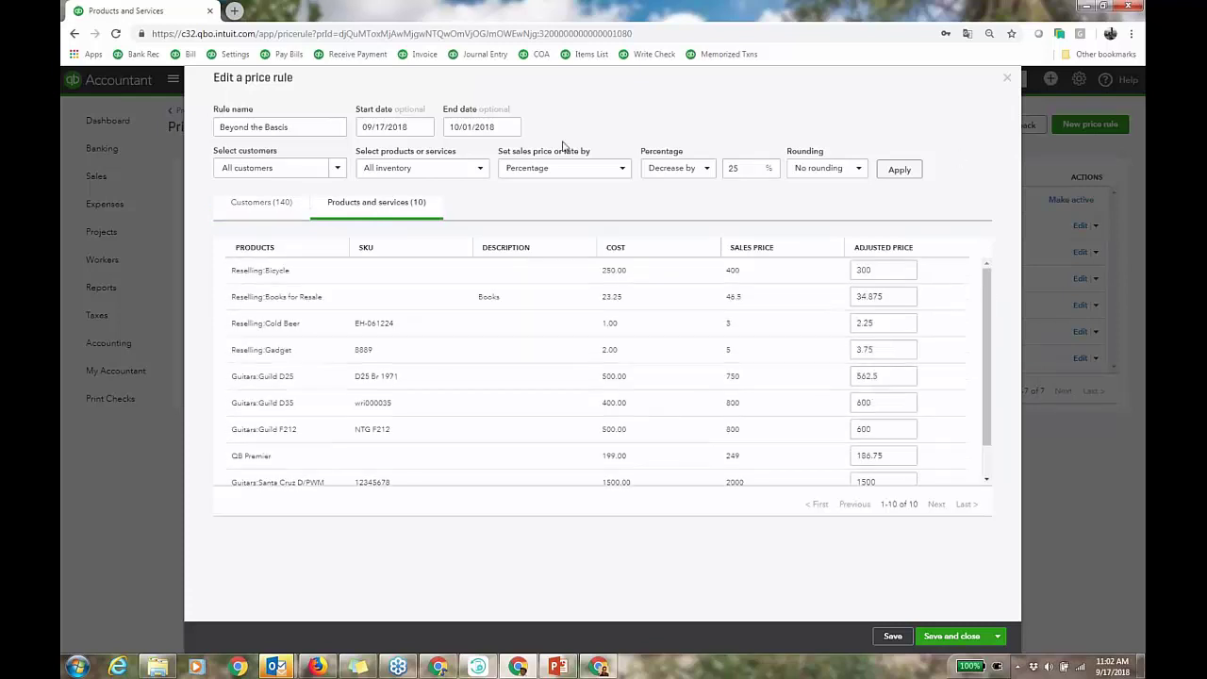